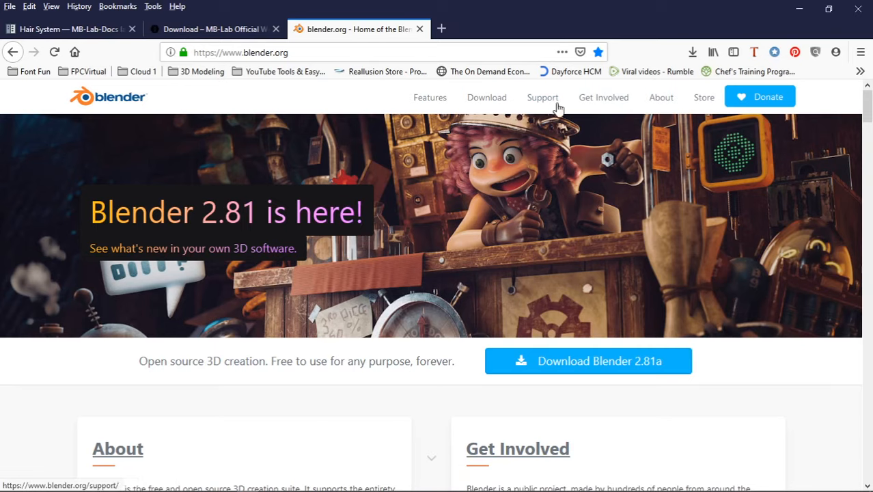
# Step: Browse down the blender.org home page and open the Documentation page linked under Get Involved
pyautogui.scroll(-3, 449, 206)
pyautogui.scroll(-12, 423, 181)
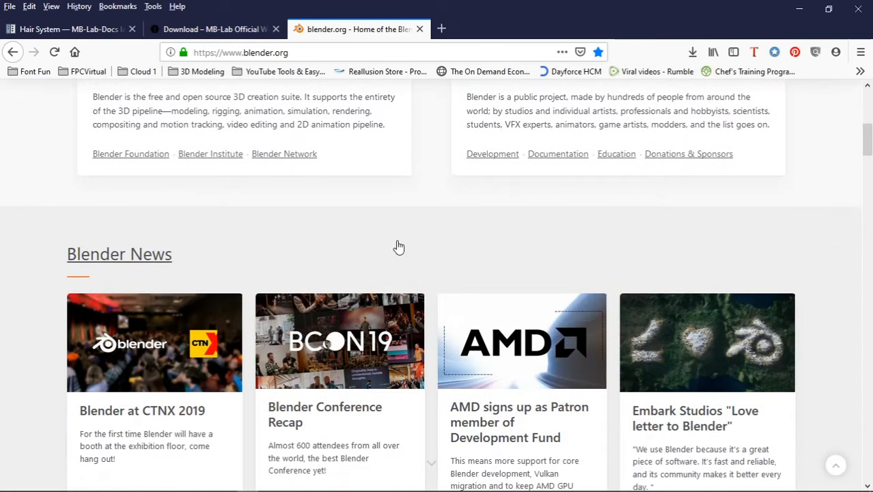
pyautogui.scroll(-12, 437, 259)
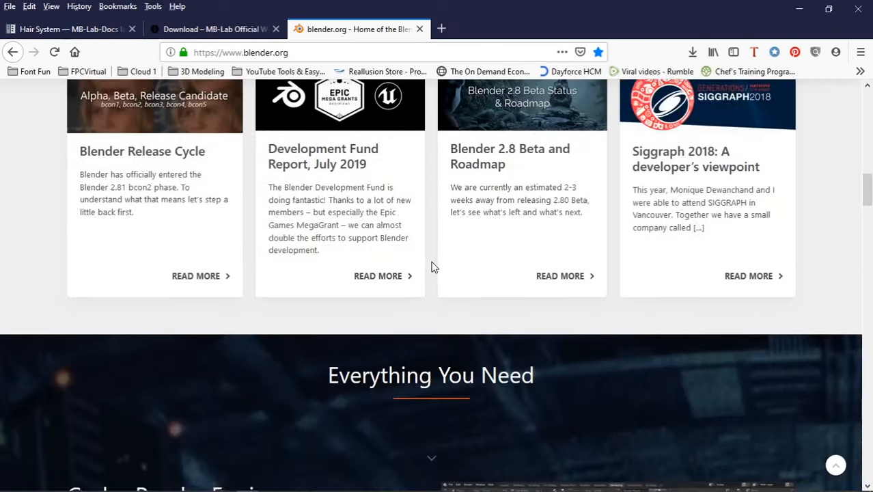
pyautogui.scroll(-15, 443, 273)
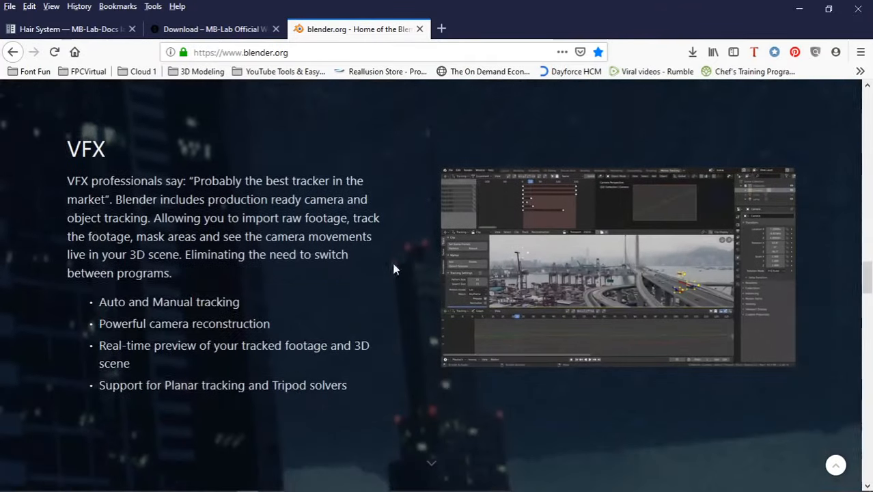
pyautogui.scroll(-8, 401, 279)
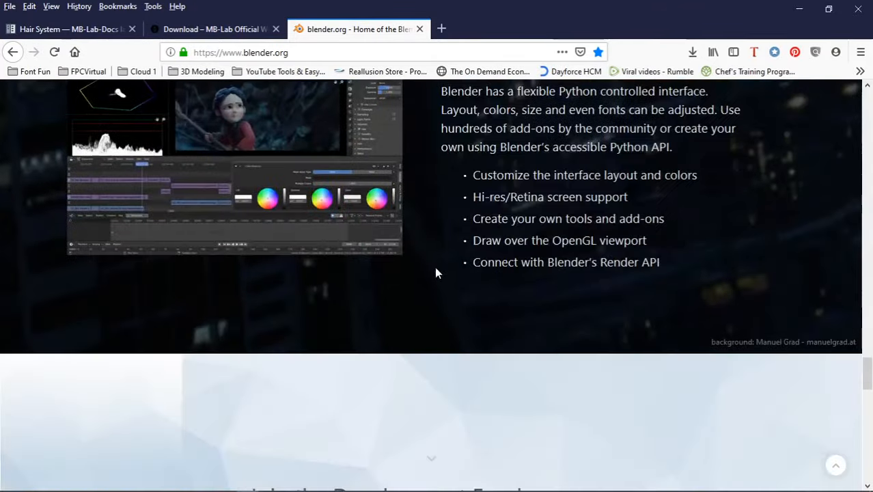
pyautogui.scroll(-10, 398, 277)
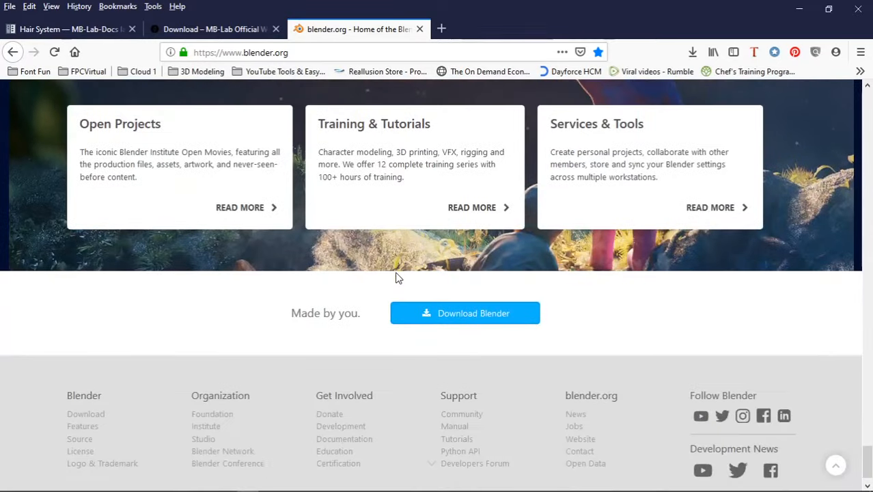
pyautogui.scroll(-1, 304, 293)
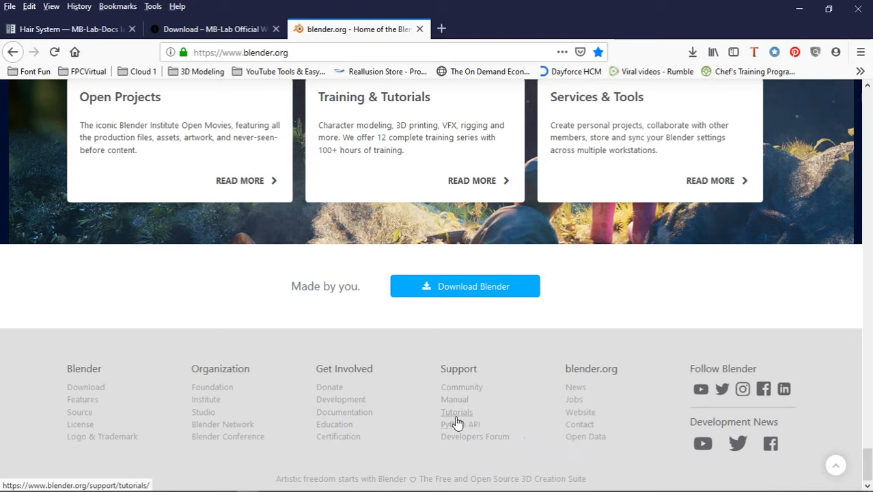
pyautogui.click(344, 414)
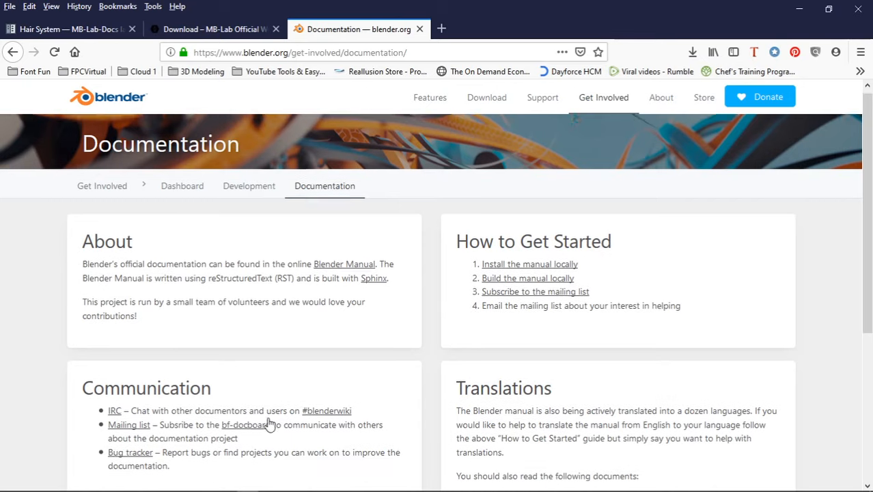
# Step: Look through the Documentation page's About, How to Get Started, Communication and Translations sections
pyautogui.scroll(-2, 334, 391)
pyautogui.scroll(-2, 415, 363)
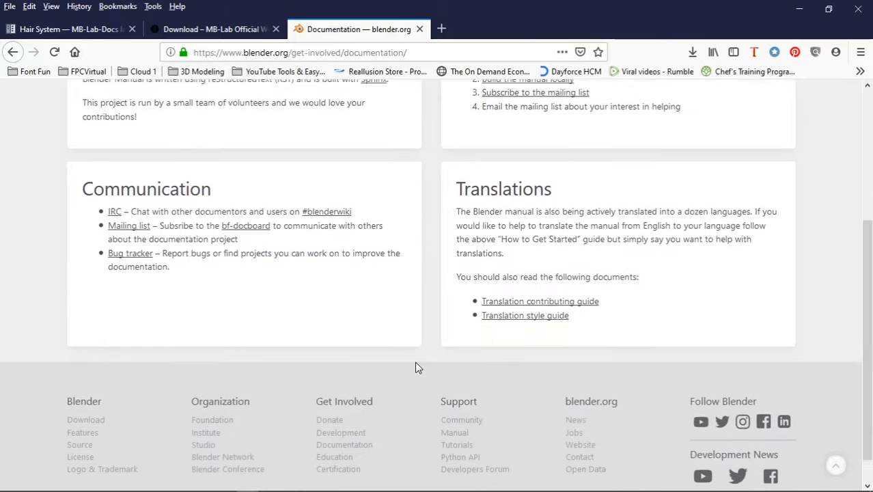
pyautogui.scroll(2, 416, 364)
pyautogui.scroll(3, 417, 368)
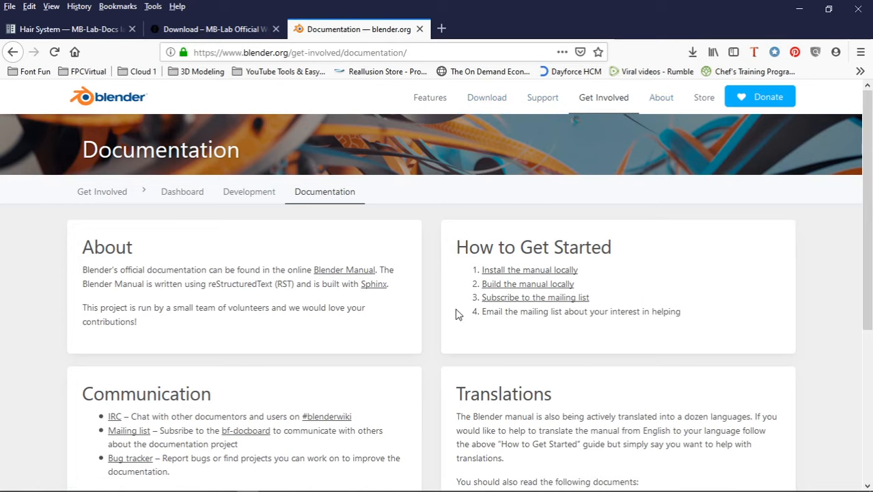
pyautogui.scroll(-3, 457, 314)
pyautogui.scroll(-1, 408, 366)
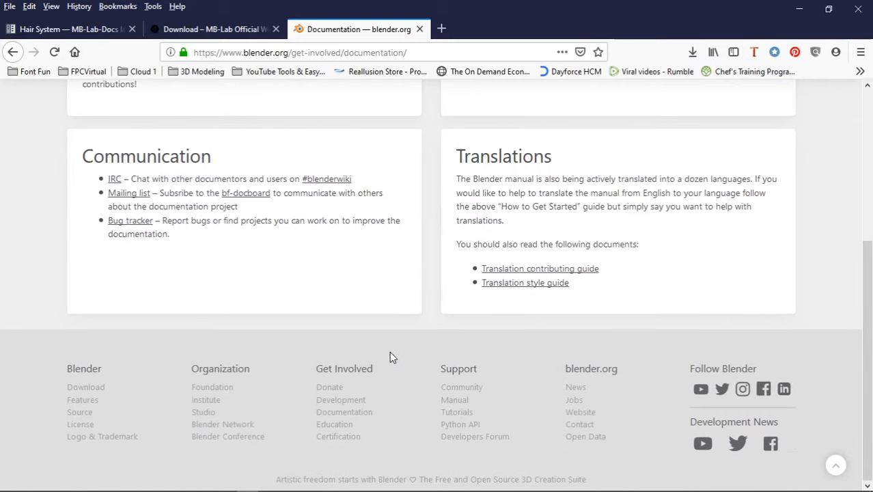
# Step: Switch to Blender and open the recent file CoolDude2 Hair.blend
pyautogui.click(802, 11)
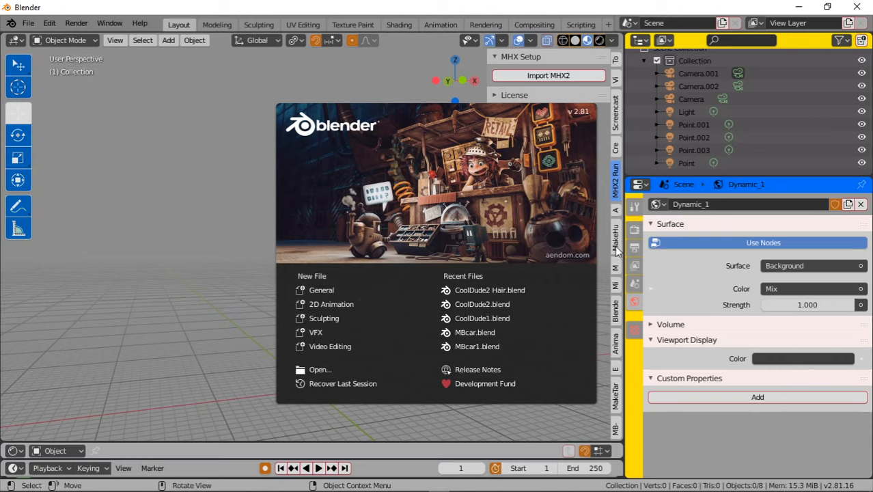
pyautogui.click(486, 291)
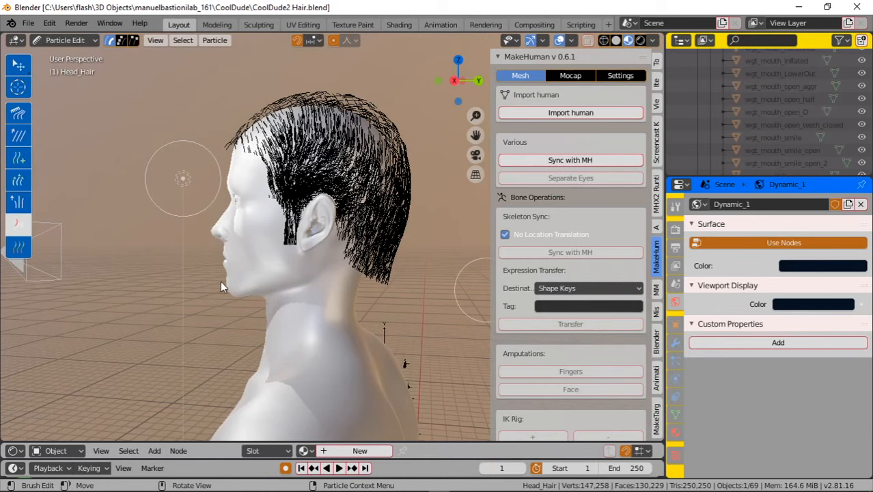
# Step: Switch the Head_Hair object from Particle Edit to Object Mode
pyautogui.moveTo(185, 272)
pyautogui.mouseDown(button='middle')
pyautogui.moveTo(292, 271)
pyautogui.moveTo(298, 219)
pyautogui.moveTo(217, 219)
pyautogui.moveTo(369, 221)
pyautogui.mouseUp(button='middle')
pyautogui.scroll(3, 292, 271)
pyautogui.moveTo(333, 196); pyautogui.dragTo(134, 214, button='middle')
pyautogui.moveTo(231, 204); pyautogui.dragTo(219, 166, button='middle')
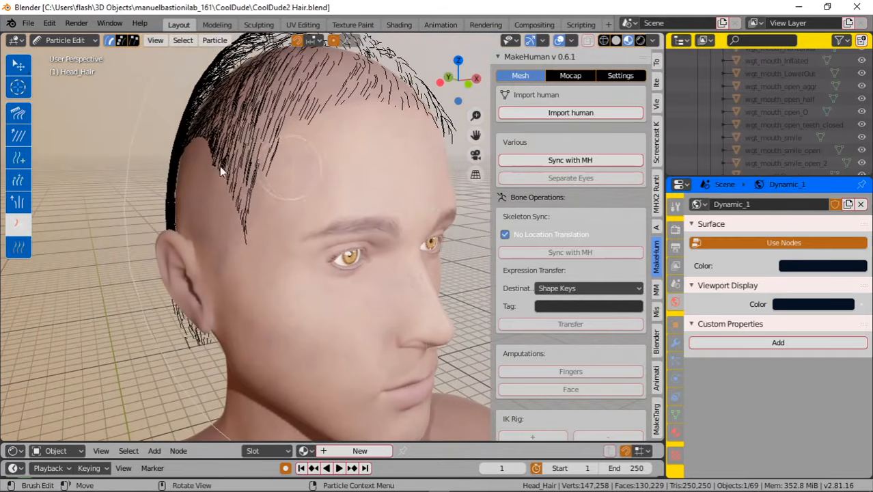
pyautogui.click(77, 43)
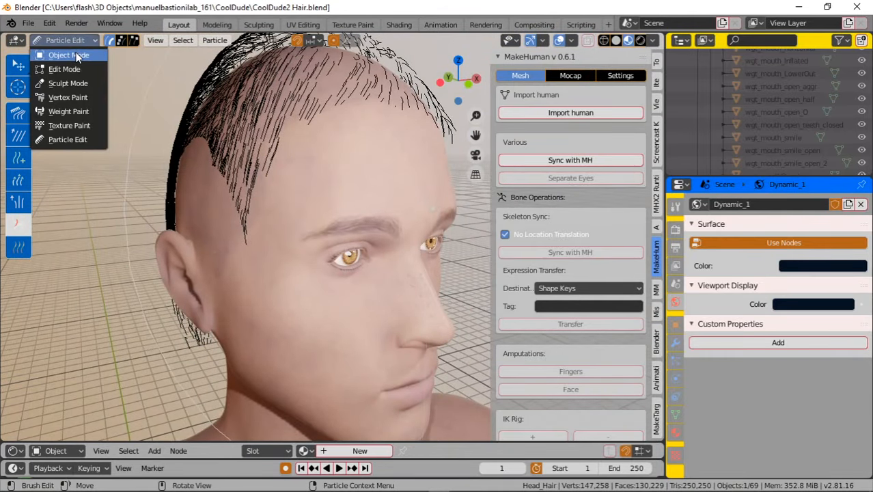
pyautogui.click(75, 54)
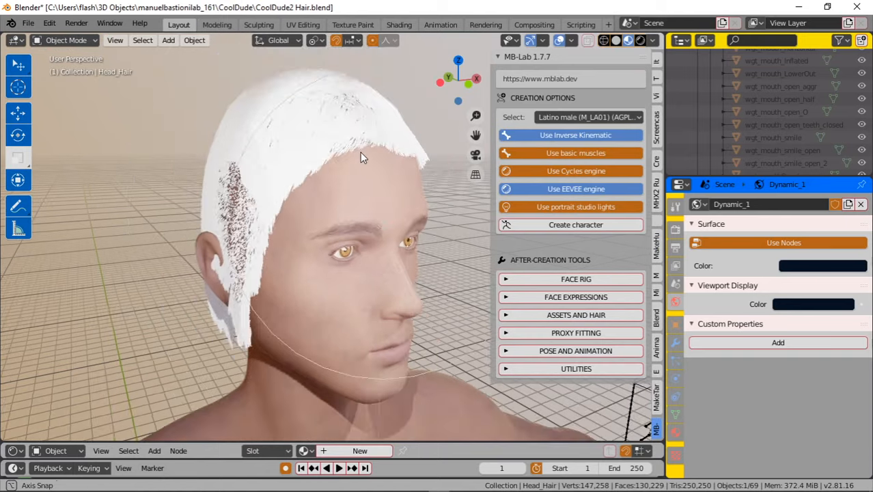
# Step: Scale the Head_Hair object along the Z axis by a factor of 0.962
pyautogui.moveTo(360, 151); pyautogui.dragTo(253, 236, button='middle')
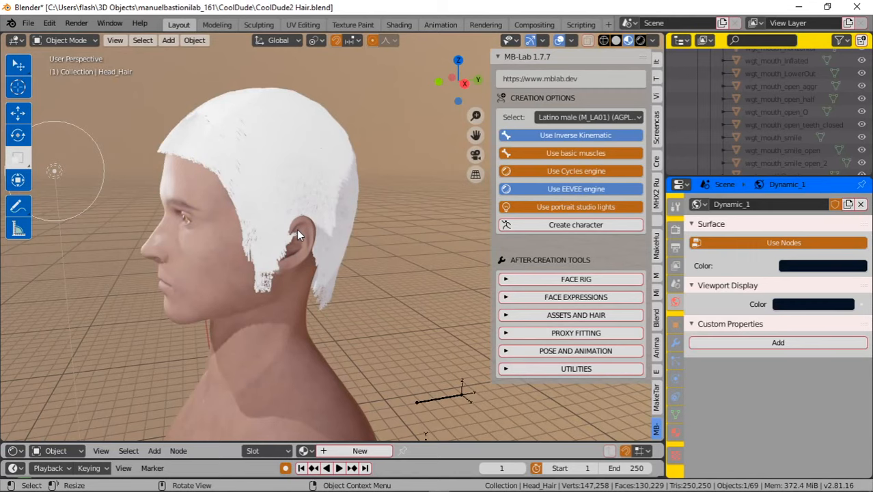
pyautogui.moveTo(289, 230); pyautogui.dragTo(327, 212, button='middle')
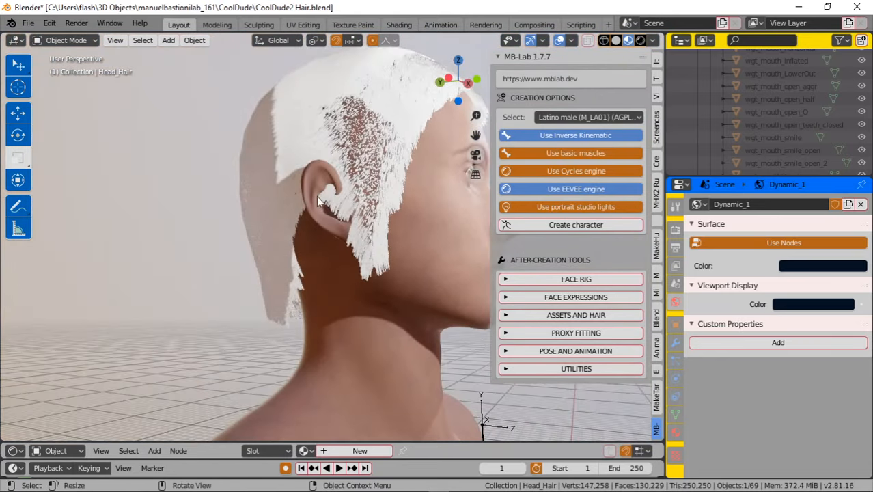
pyautogui.click(20, 179)
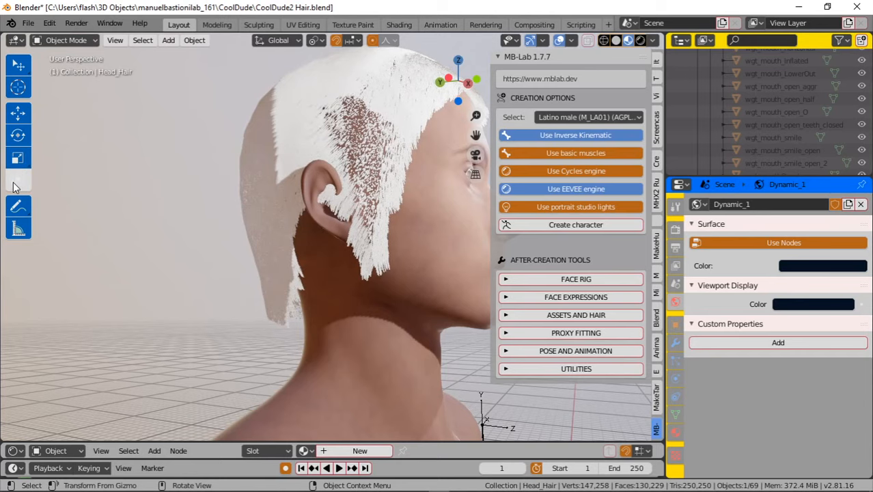
pyautogui.click(20, 161)
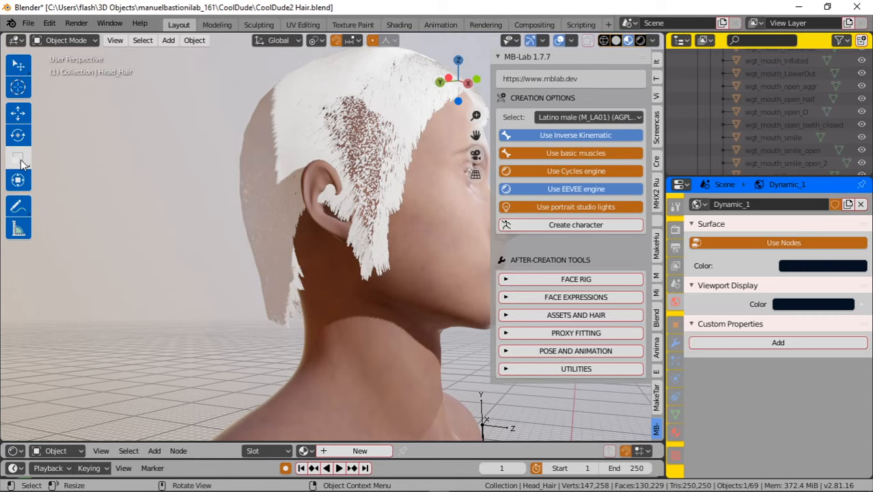
pyautogui.scroll(-10, 255, 282)
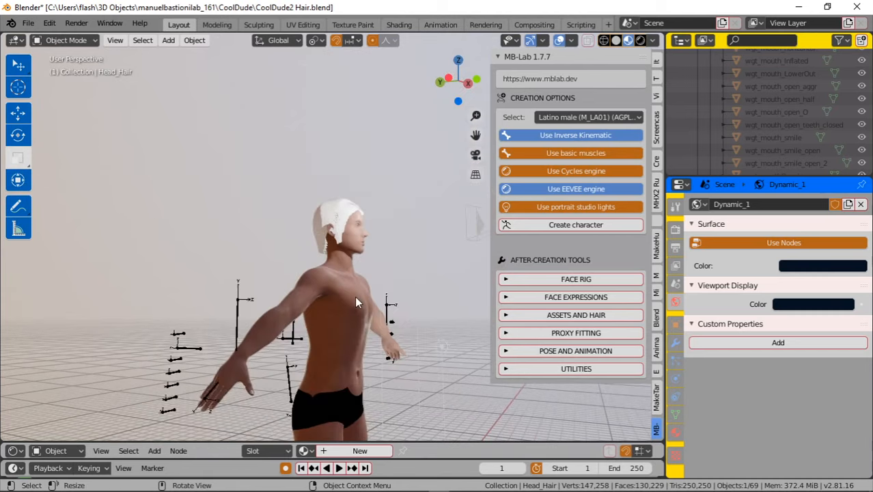
pyautogui.moveTo(355, 320); pyautogui.dragTo(301, 342, button='middle')
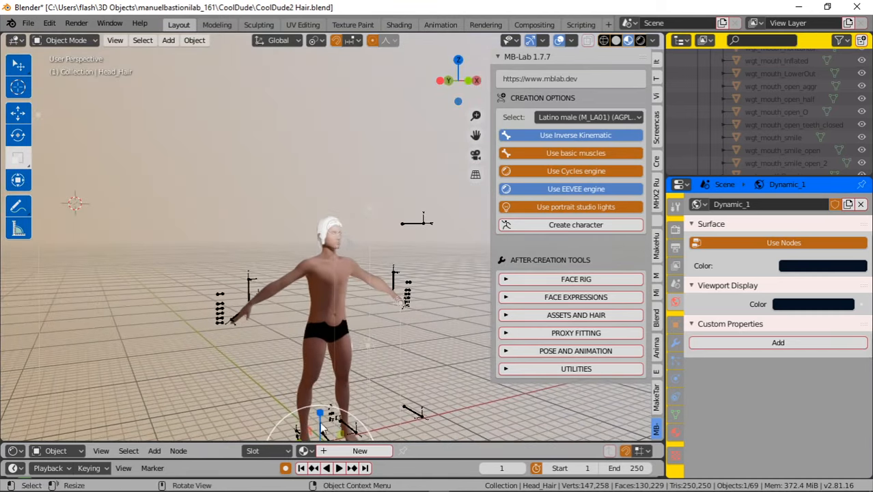
pyautogui.moveTo(323, 415); pyautogui.dragTo(321, 408)
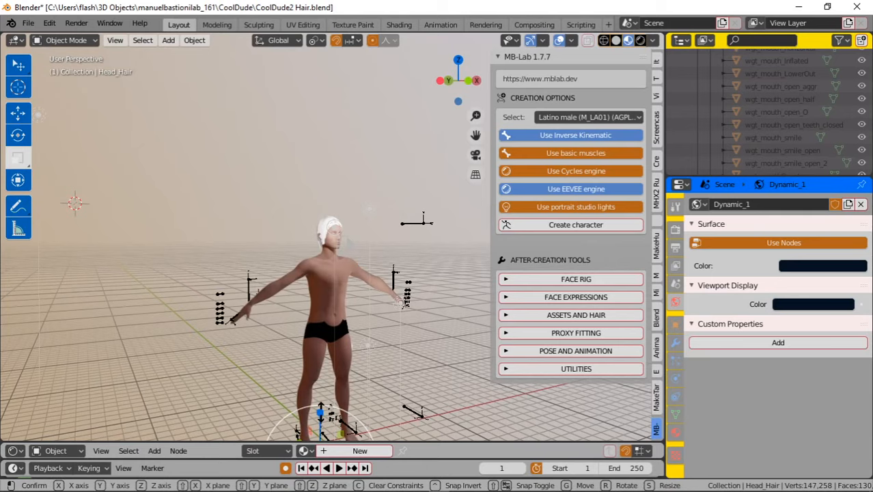
pyautogui.moveTo(320, 408); pyautogui.dragTo(320, 415)
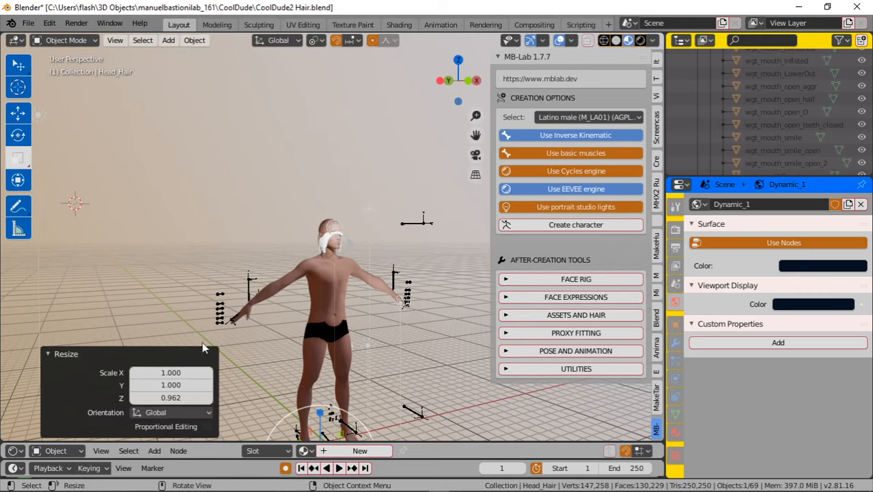
# Step: Move the Head_Hair object up 0.666 m along the global Z axis
pyautogui.click(20, 110)
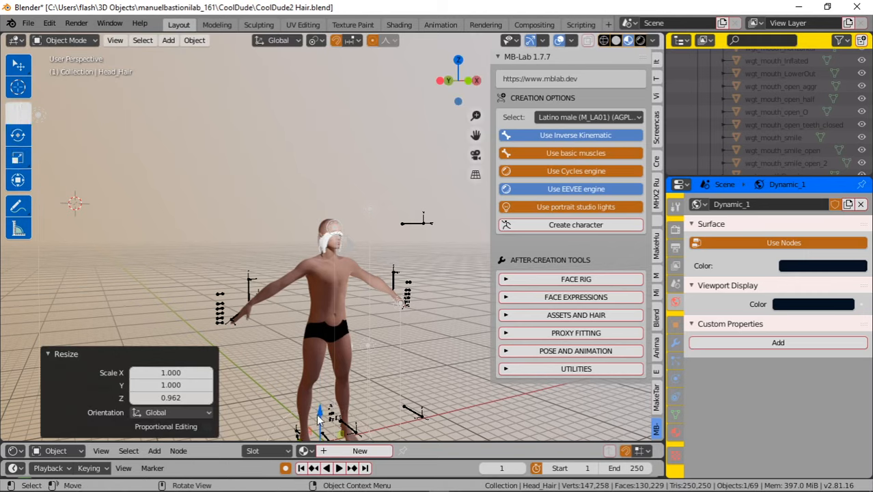
pyautogui.moveTo(318, 417); pyautogui.dragTo(321, 401)
pyautogui.scroll(8, 335, 312)
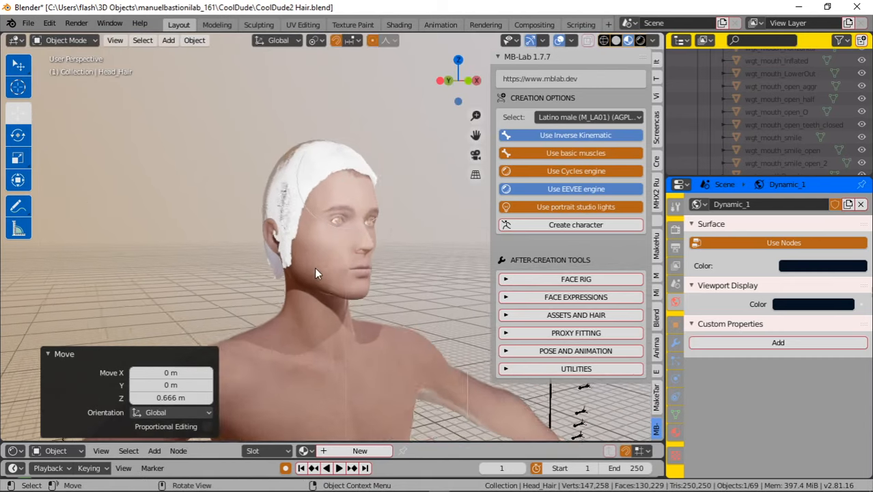
pyautogui.moveTo(316, 273); pyautogui.dragTo(361, 295, button='middle')
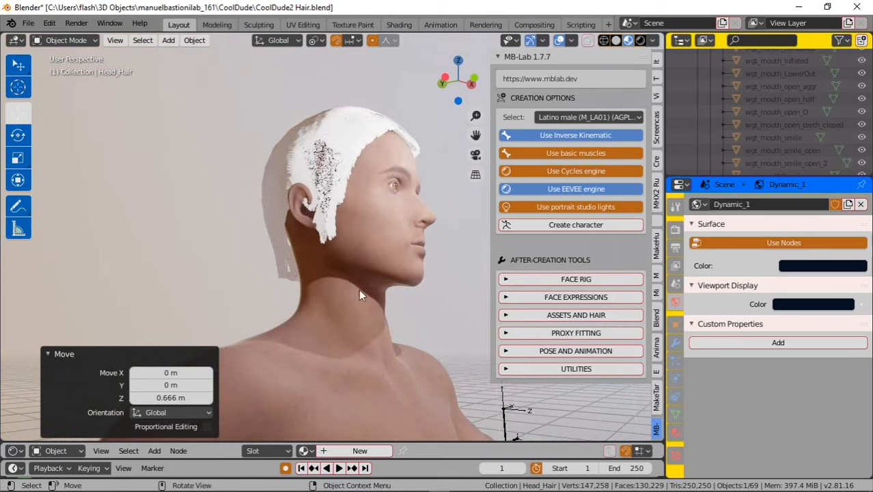
# Step: Raise the Head_Hair object another 1.06 m along the global Z axis
pyautogui.scroll(-8, 359, 289)
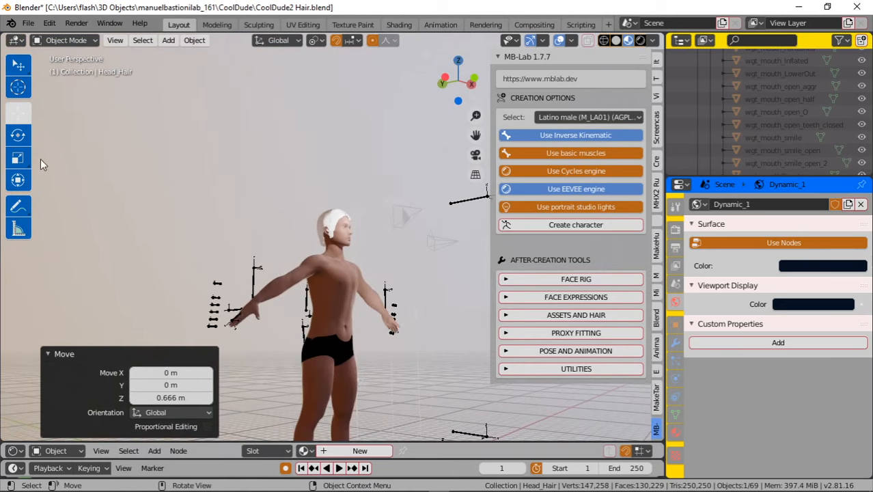
pyautogui.click(18, 111)
pyautogui.scroll(-2, 289, 265)
pyautogui.moveTo(322, 343); pyautogui.dragTo(320, 330)
pyautogui.click(19, 113)
pyautogui.scroll(10, 352, 310)
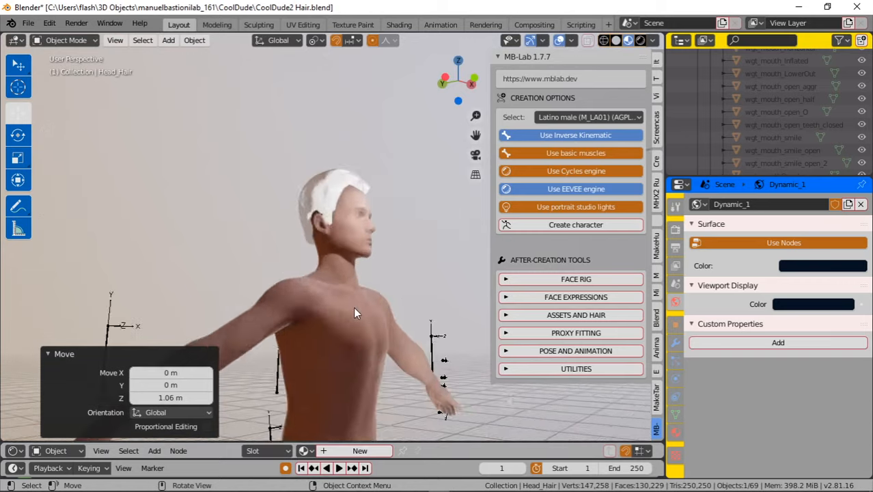
pyautogui.moveTo(353, 287)
pyautogui.mouseDown(button='middle')
pyautogui.moveTo(344, 314)
pyautogui.moveTo(298, 327)
pyautogui.moveTo(285, 314)
pyautogui.moveTo(238, 309)
pyautogui.moveTo(358, 297)
pyautogui.mouseUp(button='middle')
# Step: Lower the Head_Hair object by about 0.249 m along the global Z axis
pyautogui.scroll(-8, 331, 205)
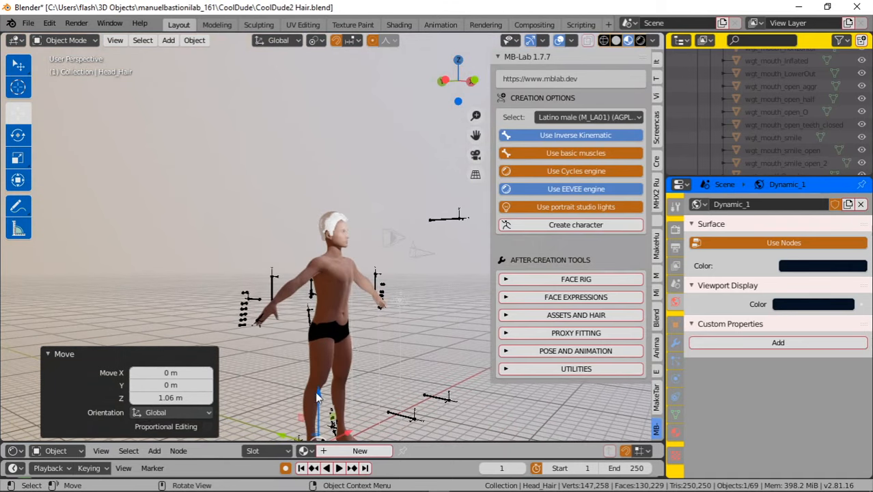
pyautogui.press('g')
pyautogui.press('z')
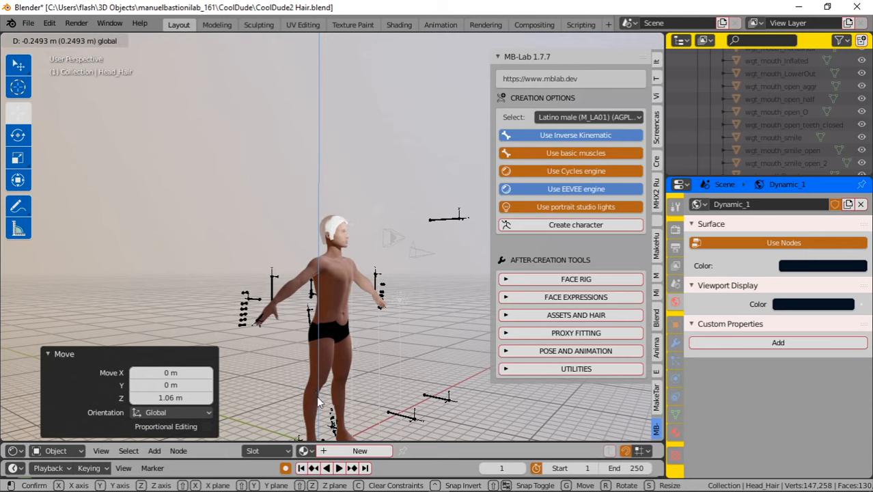
pyautogui.click(318, 402)
pyautogui.scroll(8, 339, 309)
pyautogui.moveTo(335, 265); pyautogui.dragTo(263, 276, button='middle')
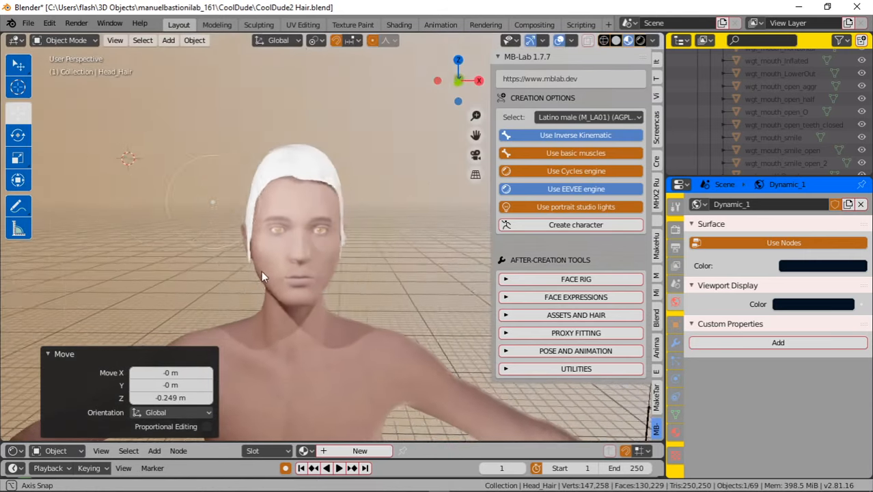
# Step: Examine how the hair fits the character's head from the front, above and both sides
pyautogui.scroll(6, 263, 273)
pyautogui.moveTo(302, 191); pyautogui.dragTo(249, 107, button='middle')
pyautogui.scroll(-2, 261, 139)
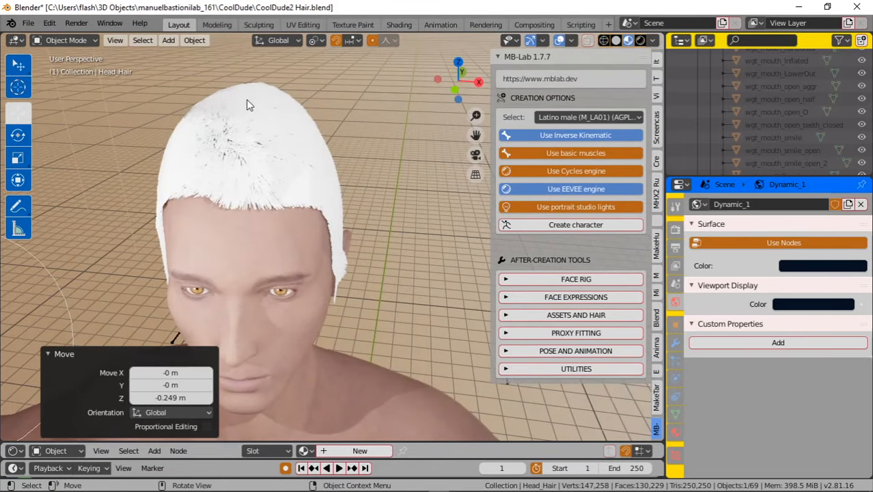
pyautogui.moveTo(249, 173); pyautogui.dragTo(224, 153, button='middle')
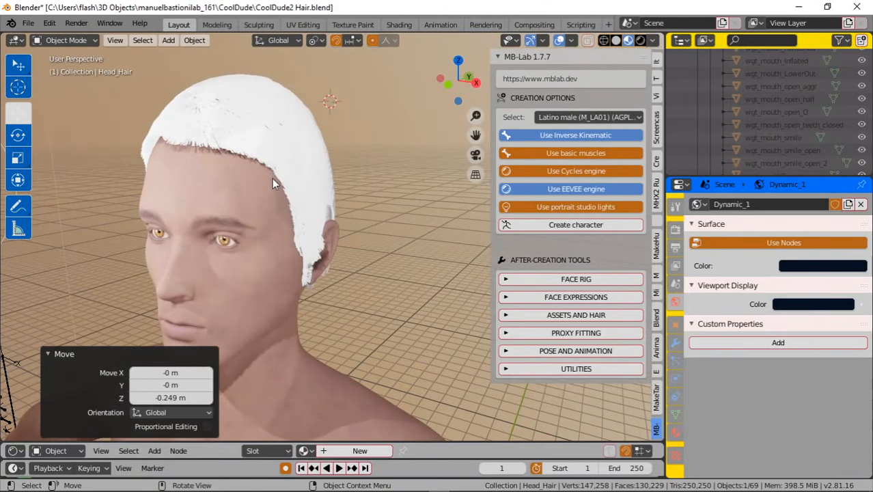
pyautogui.moveTo(272, 180); pyautogui.dragTo(214, 189, button='middle')
pyautogui.moveTo(162, 181); pyautogui.dragTo(326, 210, button='middle')
pyautogui.scroll(6, 326, 210)
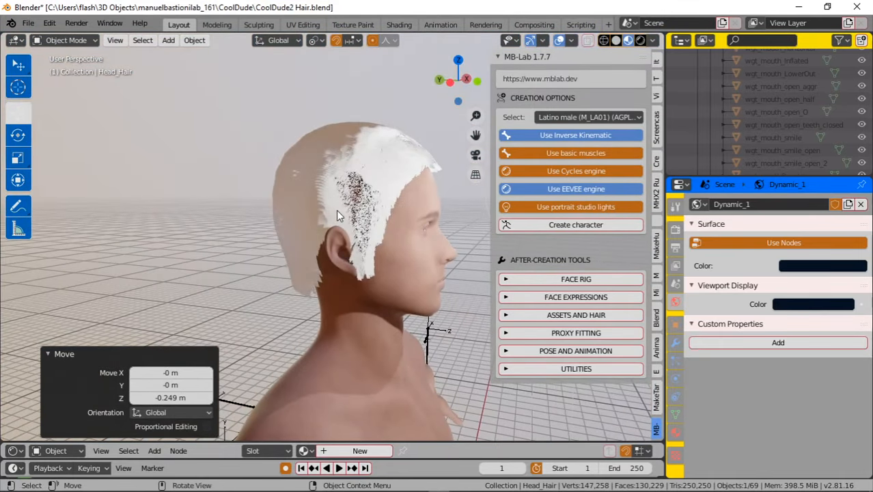
pyautogui.scroll(-3, 344, 204)
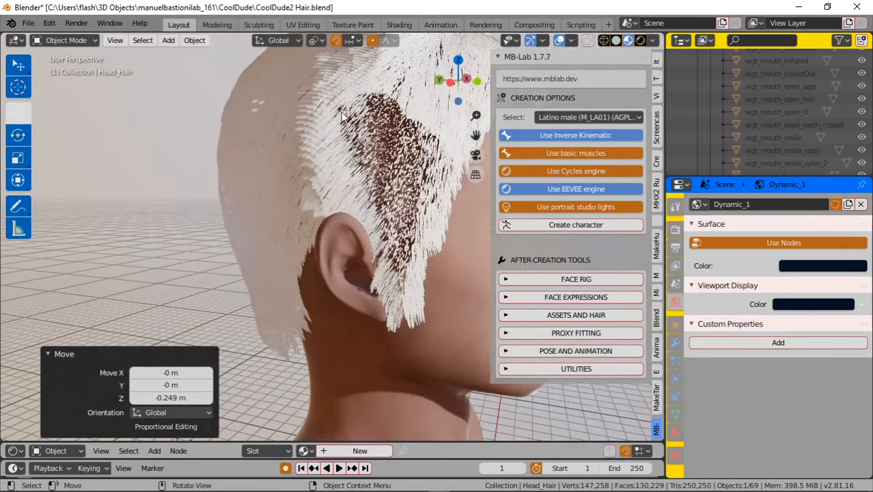
# Step: Inspect the hair's coverage around the forehead, temples and ears, and look through the available MB-Lab character types
pyautogui.moveTo(321, 107); pyautogui.dragTo(289, 96, button='middle')
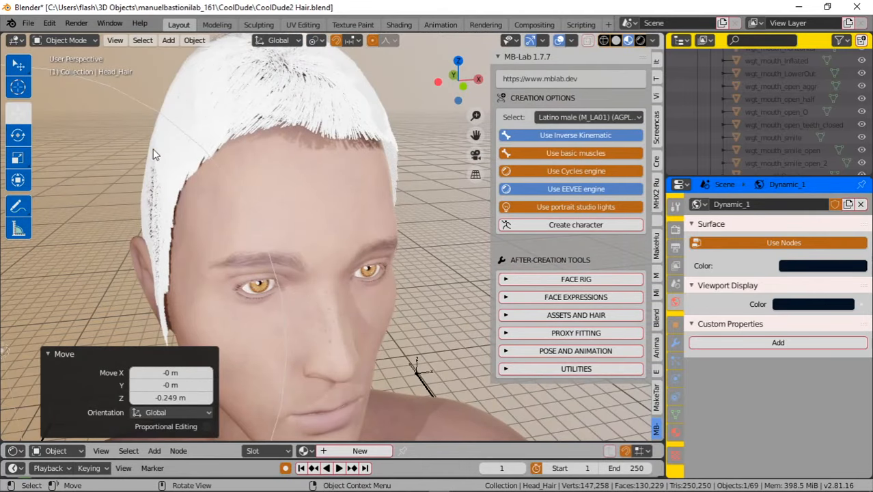
pyautogui.scroll(-2, 217, 157)
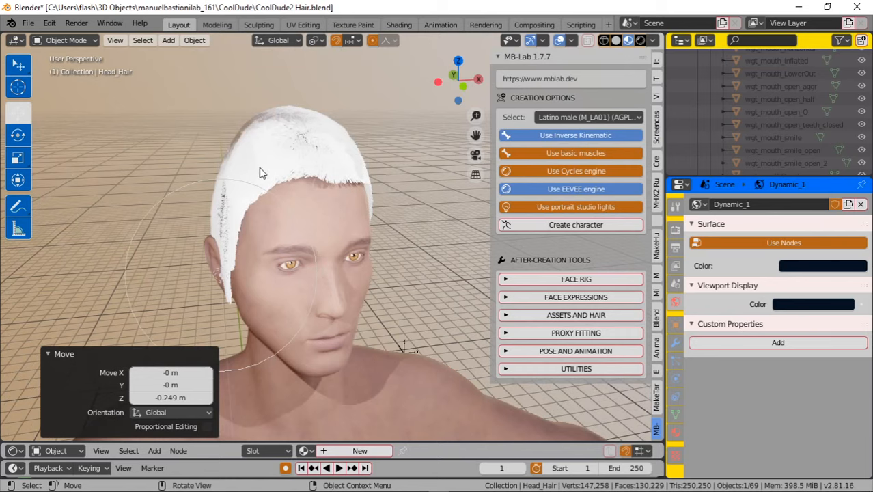
pyautogui.moveTo(260, 172); pyautogui.dragTo(347, 168, button='middle')
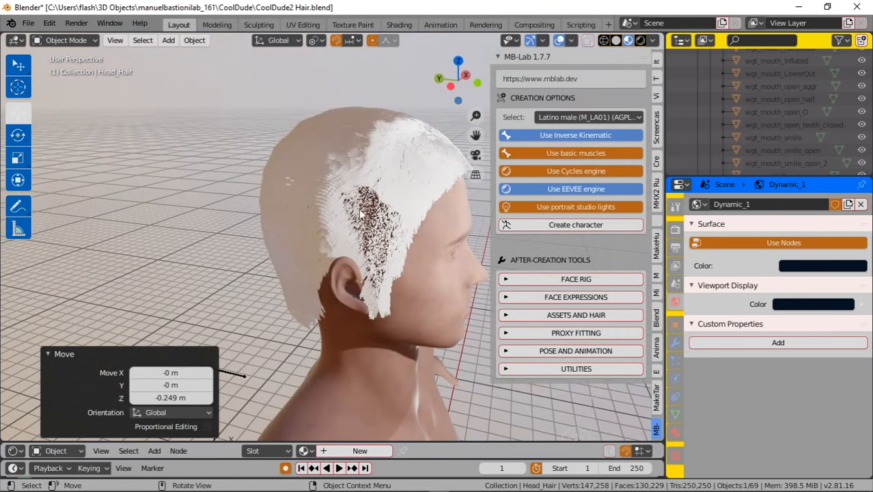
pyautogui.moveTo(366, 215); pyautogui.dragTo(206, 182, button='middle')
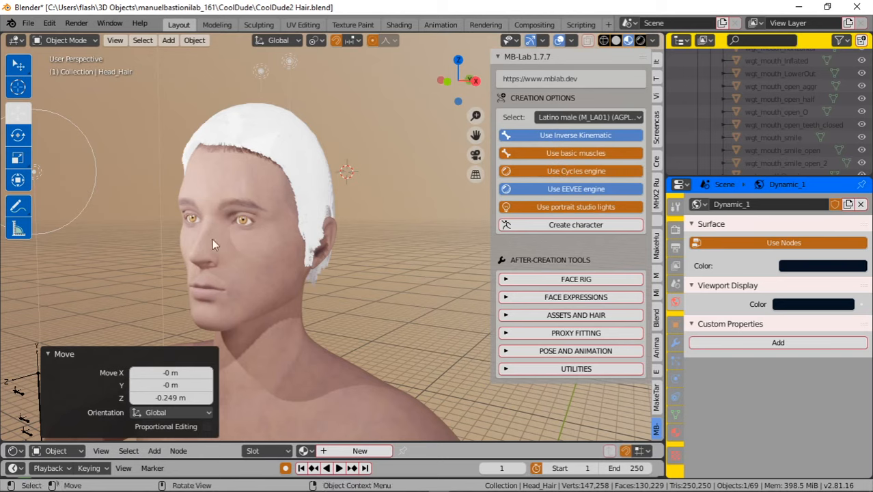
pyautogui.click(584, 116)
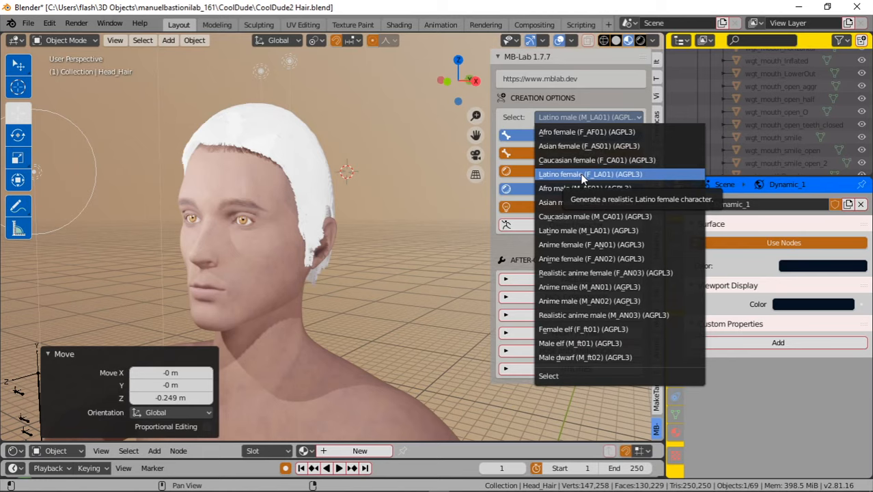
pyautogui.scroll(4, 222, 241)
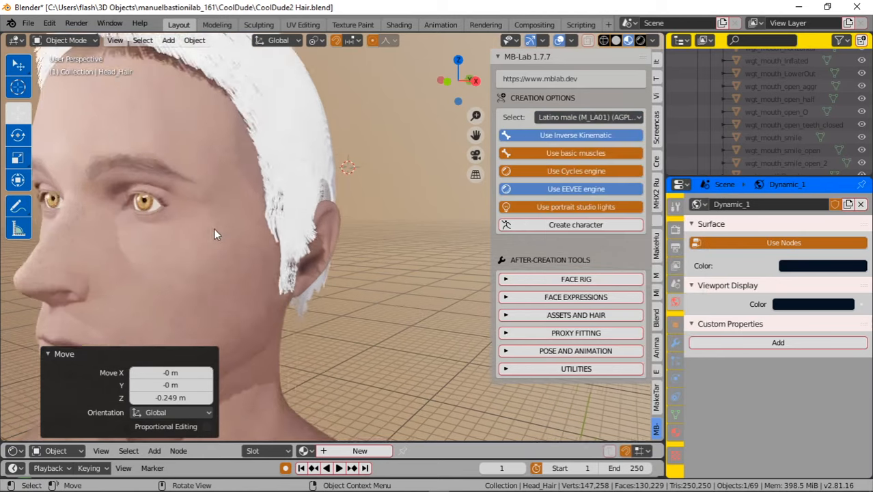
pyautogui.scroll(2, 209, 224)
pyautogui.moveTo(203, 219); pyautogui.dragTo(173, 217, button='middle')
pyautogui.moveTo(137, 191); pyautogui.dragTo(164, 195, button='middle')
pyautogui.scroll(-5, 164, 196)
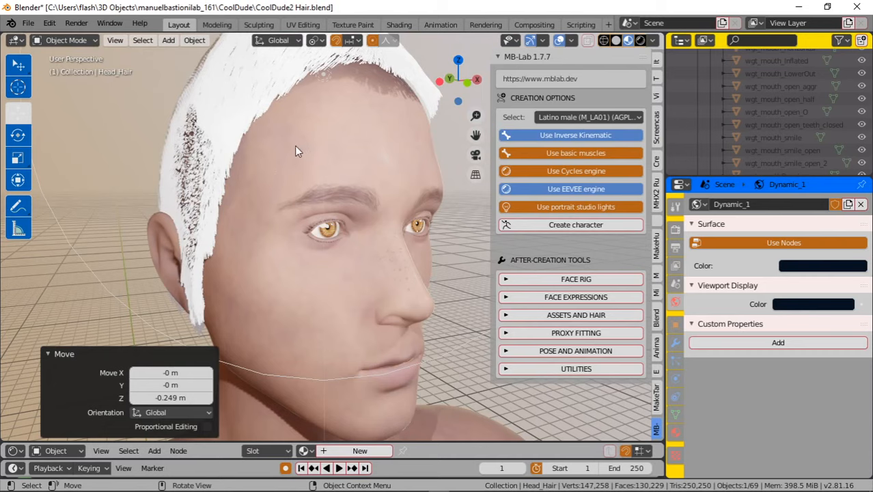
pyautogui.moveTo(294, 145); pyautogui.dragTo(270, 164, button='middle')
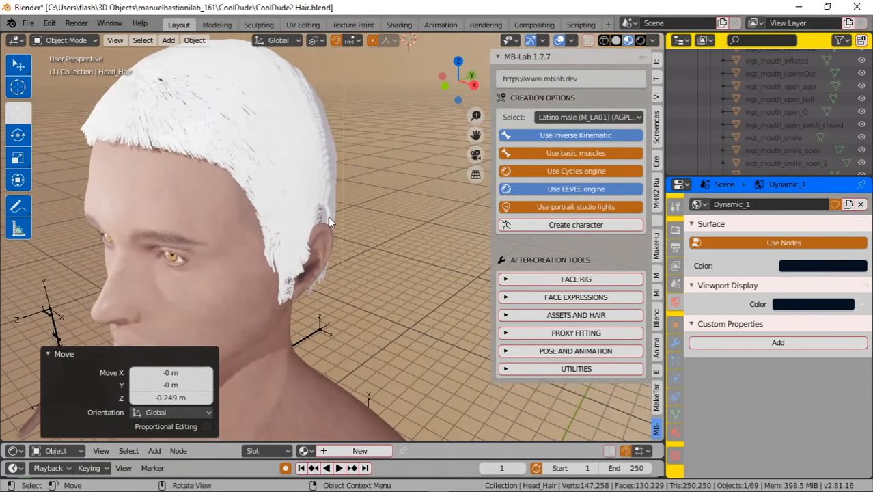
pyautogui.moveTo(230, 204); pyautogui.dragTo(199, 177, button='middle')
# Step: Set the MB-Lab character type to Afro female (F_AF01)
pyautogui.click(603, 117)
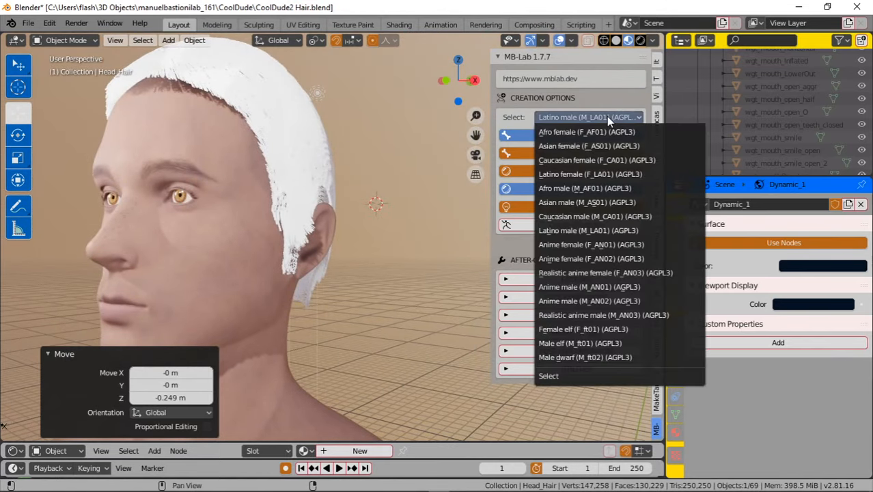
pyautogui.click(572, 134)
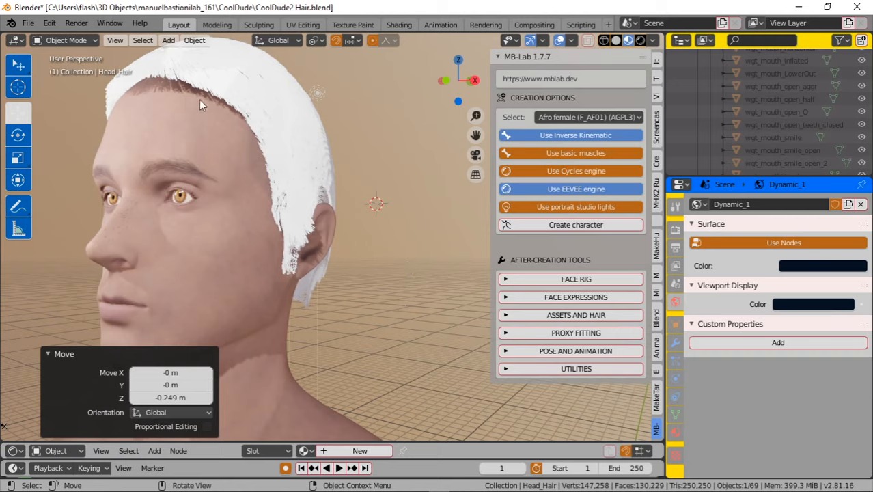
pyautogui.click(267, 108)
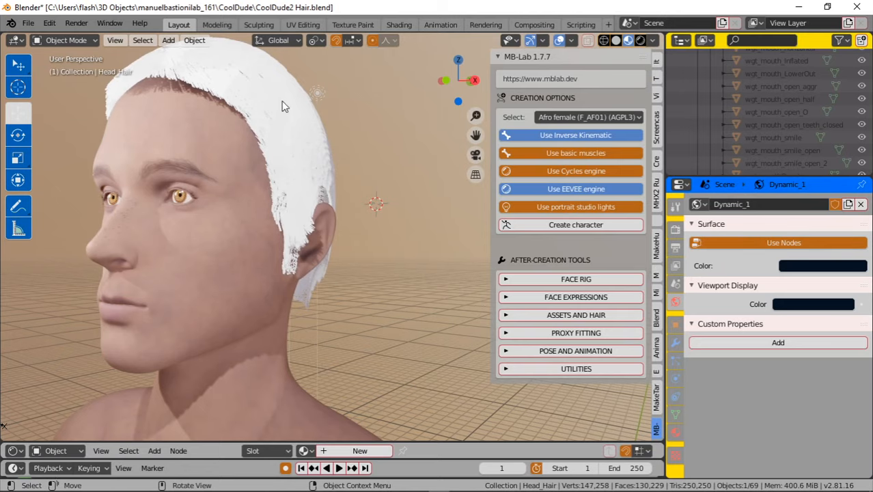
# Step: Select the Head_Hair object and enable nodes for the Dynamic_1 world surface
pyautogui.moveTo(281, 104); pyautogui.dragTo(294, 123, button='middle')
pyautogui.click(225, 174)
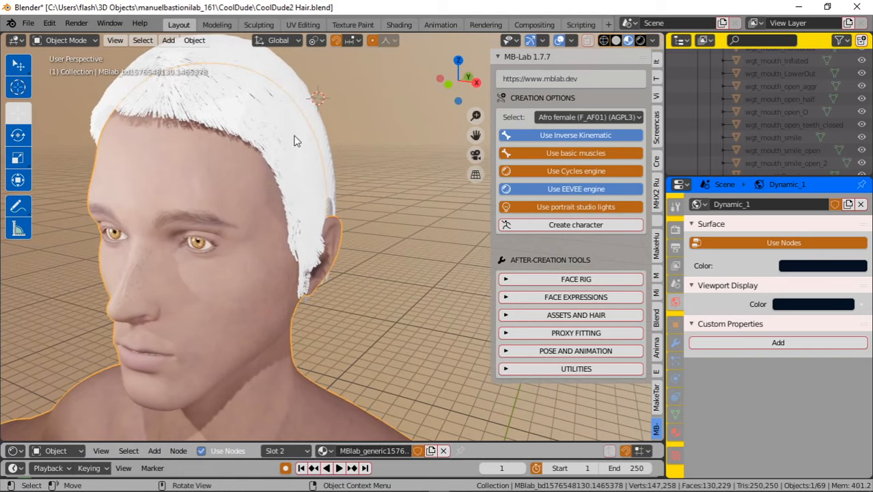
pyautogui.click(296, 88)
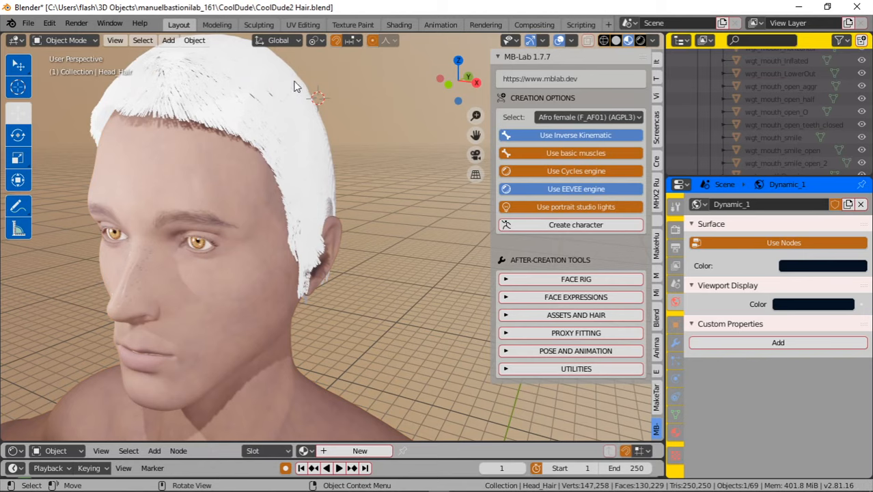
pyautogui.click(779, 241)
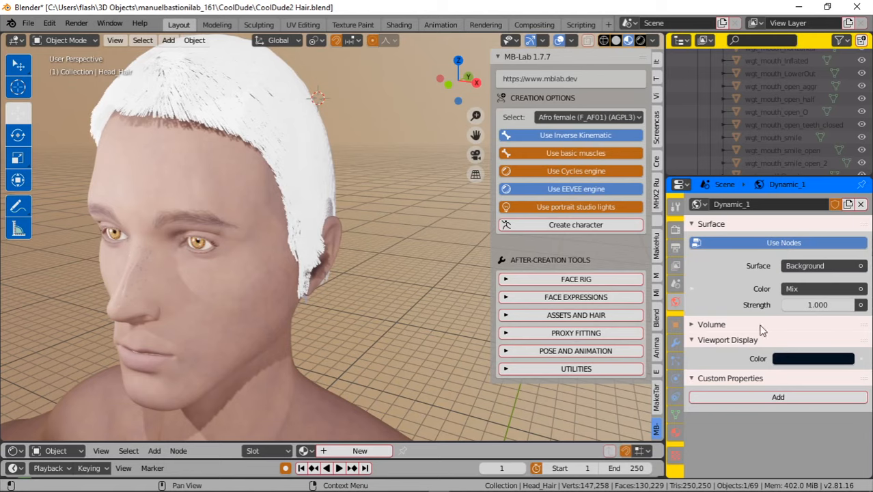
# Step: Add a new material to Head_Hair and set its base color to dark purple with hue 0.866 and saturation 0.680
pyautogui.click(675, 432)
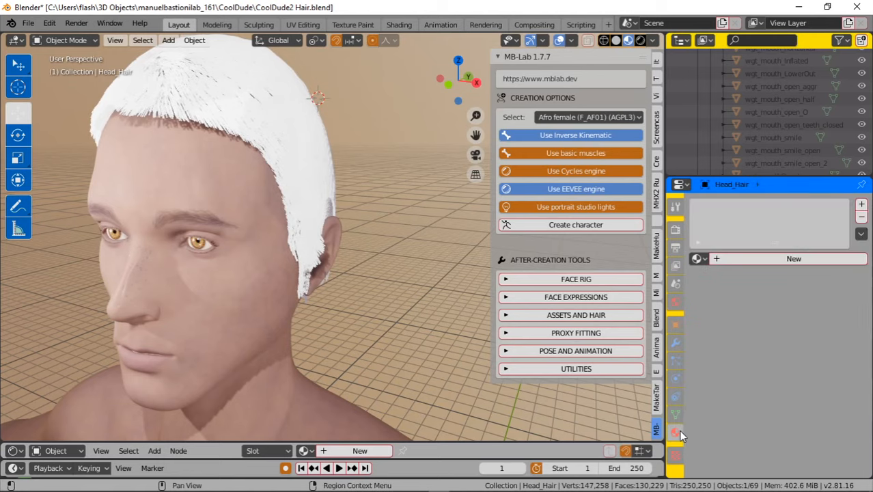
pyautogui.click(795, 258)
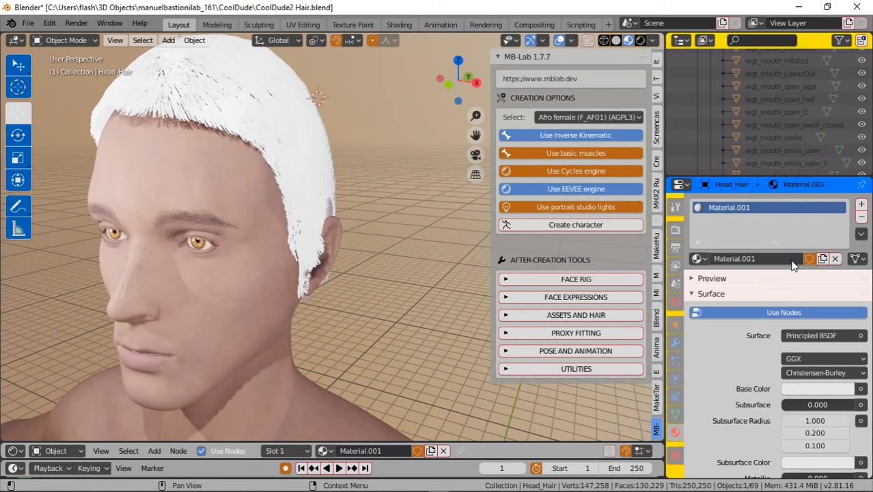
pyautogui.click(829, 388)
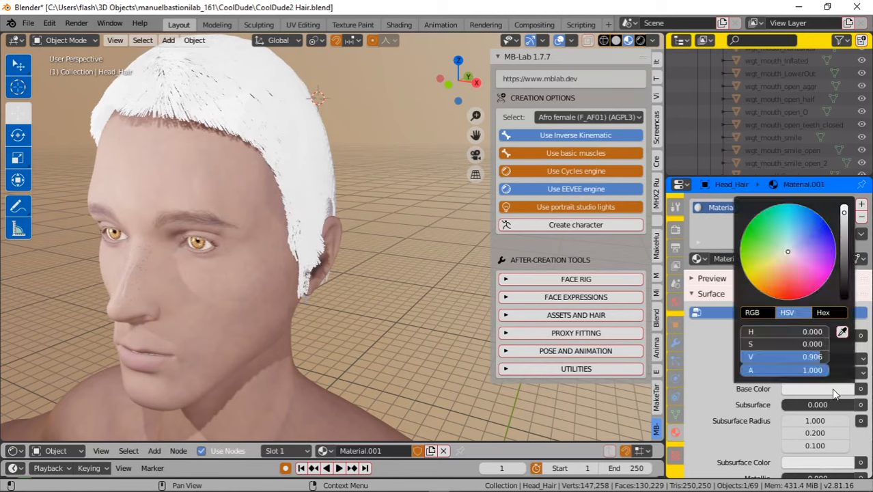
pyautogui.click(785, 286)
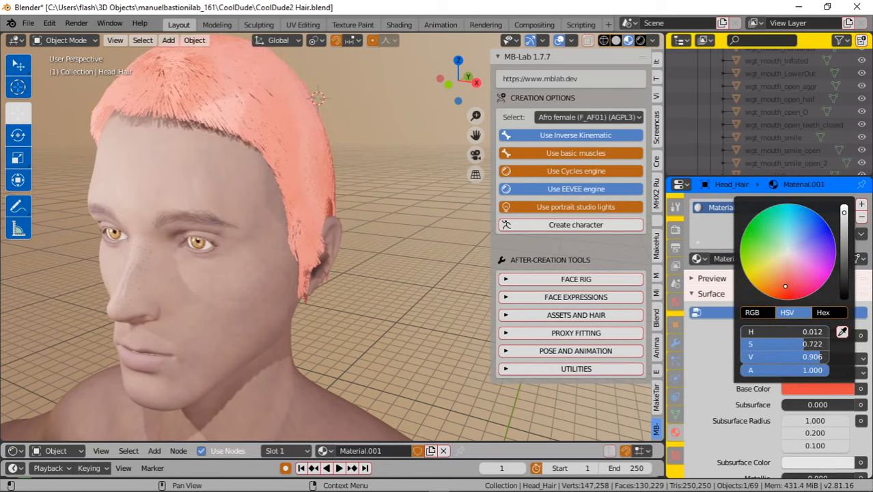
pyautogui.moveTo(785, 286); pyautogui.dragTo(812, 273)
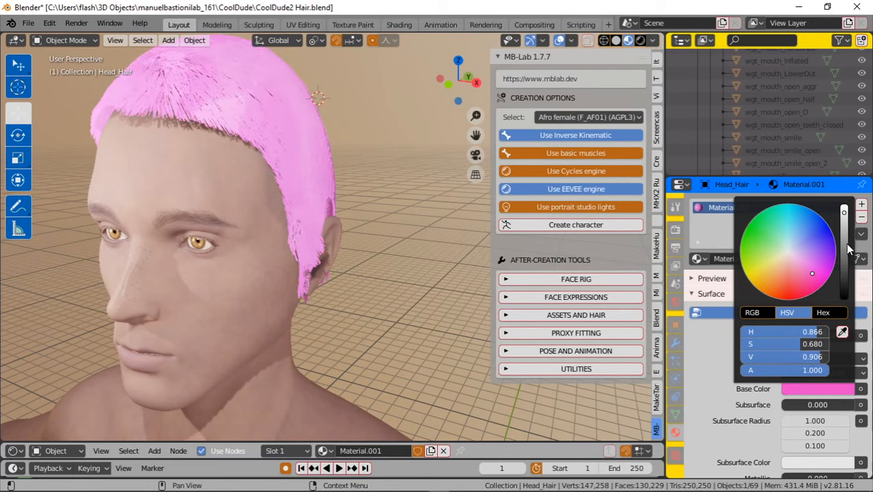
pyautogui.moveTo(847, 248); pyautogui.dragTo(844, 271)
# Step: Examine the recolored hair on the character from the front and the side, both close up and from farther away
pyautogui.moveTo(289, 243); pyautogui.dragTo(311, 241, button='middle')
pyautogui.scroll(-5, 311, 241)
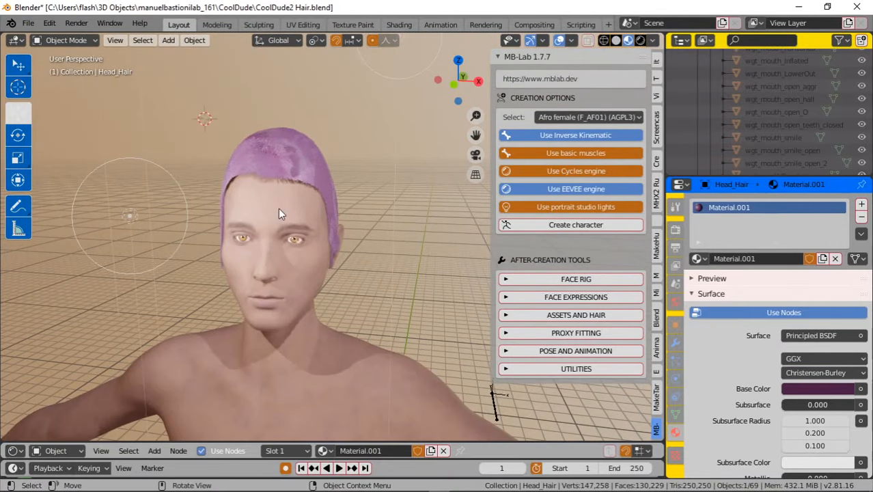
pyautogui.moveTo(279, 206)
pyautogui.mouseDown(button='middle')
pyautogui.moveTo(306, 195)
pyautogui.moveTo(288, 198)
pyautogui.mouseUp(button='middle')
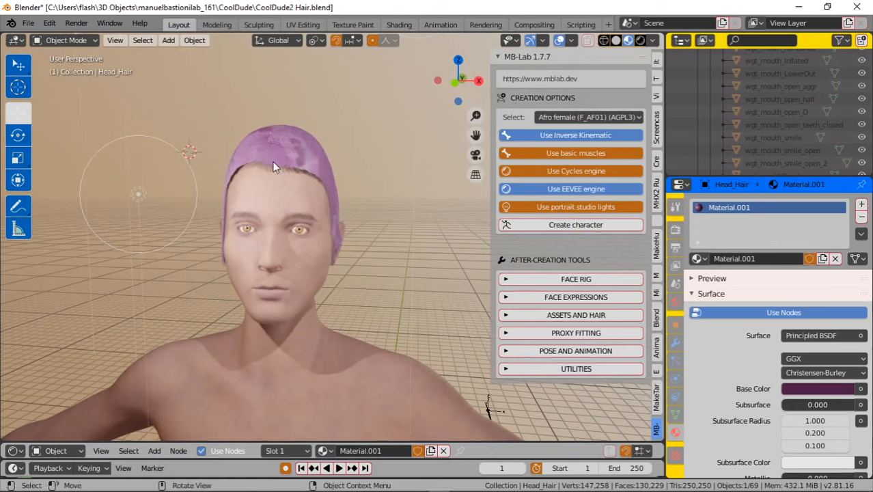
pyautogui.scroll(5, 273, 166)
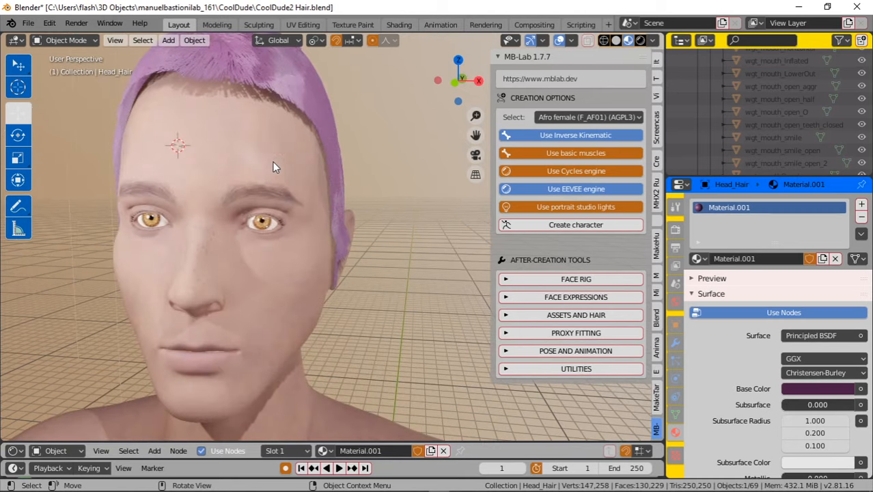
pyautogui.moveTo(324, 135); pyautogui.dragTo(264, 130, button='middle')
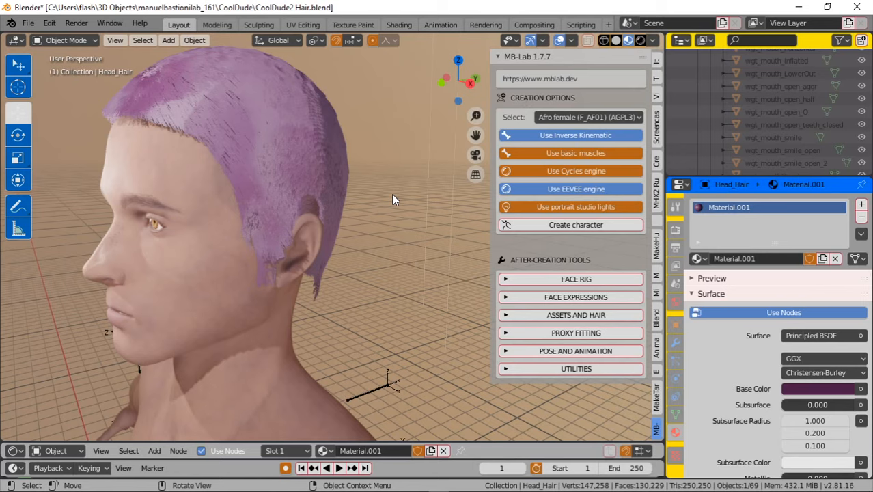
pyautogui.moveTo(393, 197); pyautogui.dragTo(386, 215, button='middle')
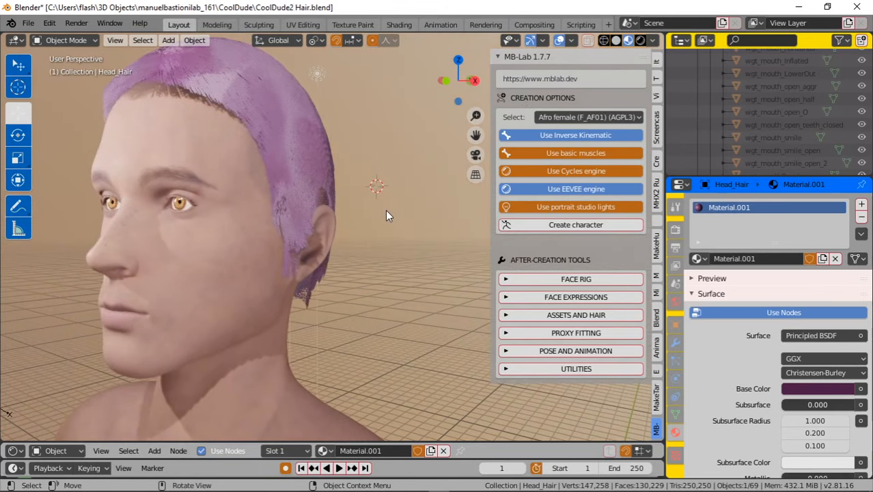
# Step: Start a new file without saving the changes to CoolDude2 Hair
pyautogui.click(28, 23)
pyautogui.moveTo(68, 37)
pyautogui.click(185, 37)
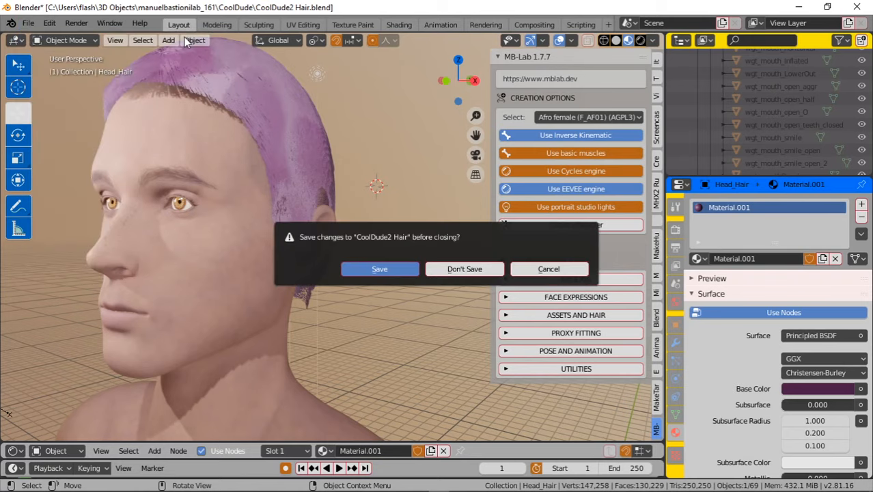
pyautogui.click(468, 269)
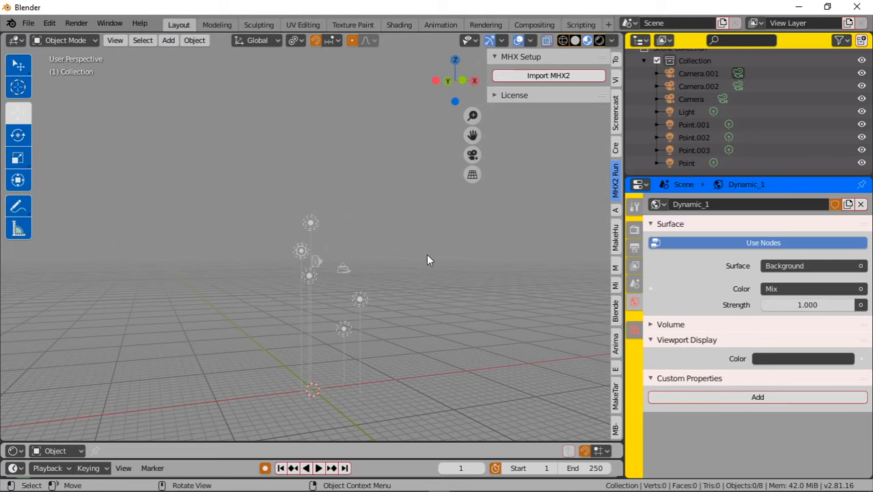
pyautogui.moveTo(426, 254); pyautogui.dragTo(401, 286, button='middle')
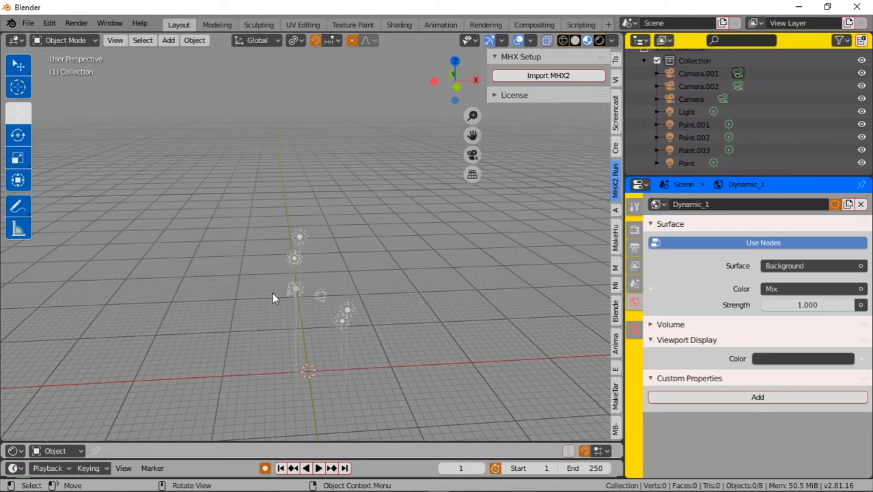
pyautogui.press('shift')
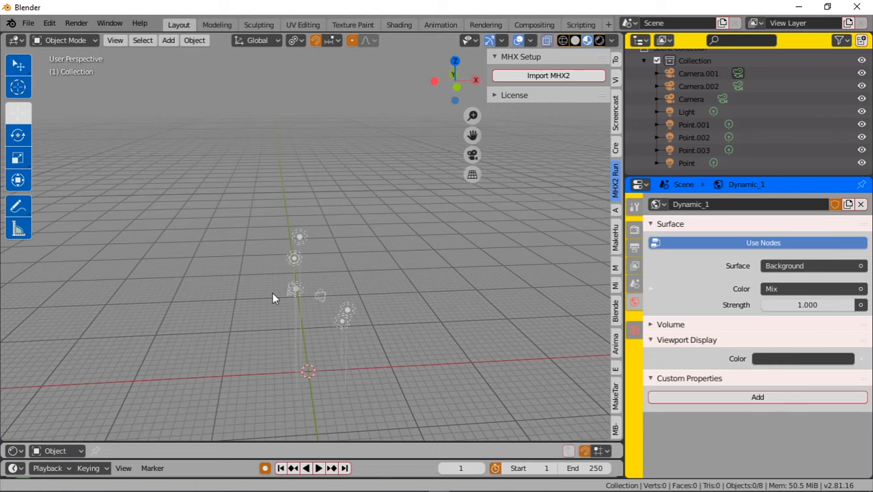
pyautogui.keyDown('shift'); pyautogui.moveTo(272, 290); pyautogui.dragTo(292, 169, button='middle'); pyautogui.keyUp('shift')
pyautogui.keyDown('shift'); pyautogui.moveTo(293, 151); pyautogui.dragTo(293, 136, button='middle'); pyautogui.keyUp('shift')
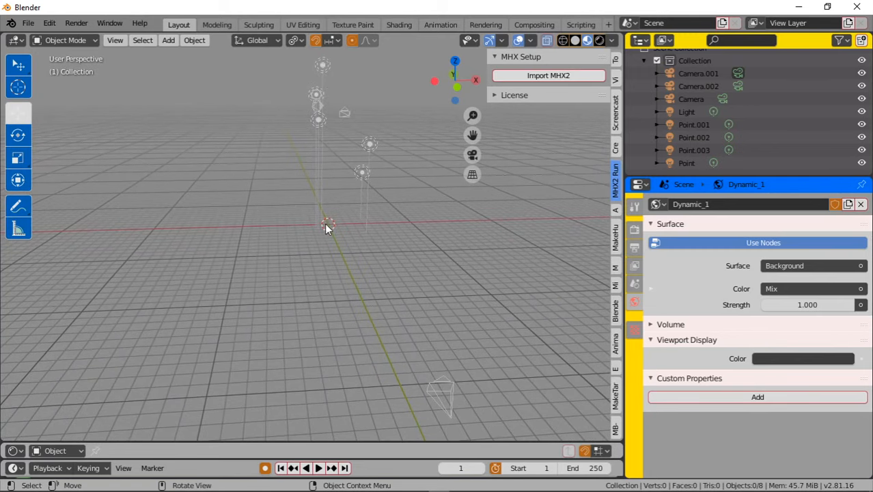
pyautogui.scroll(3, 325, 224)
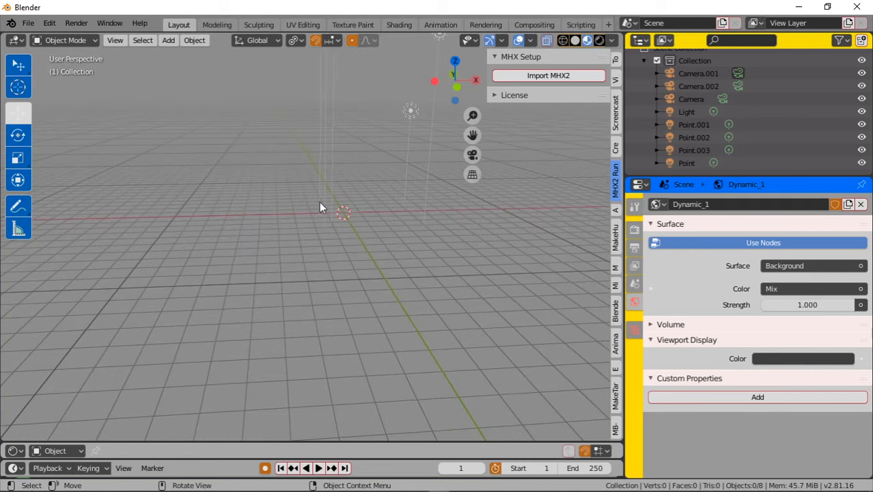
pyautogui.moveTo(320, 207)
pyautogui.mouseDown(button='middle')
pyautogui.moveTo(343, 205)
pyautogui.moveTo(319, 212)
pyautogui.mouseUp(button='middle')
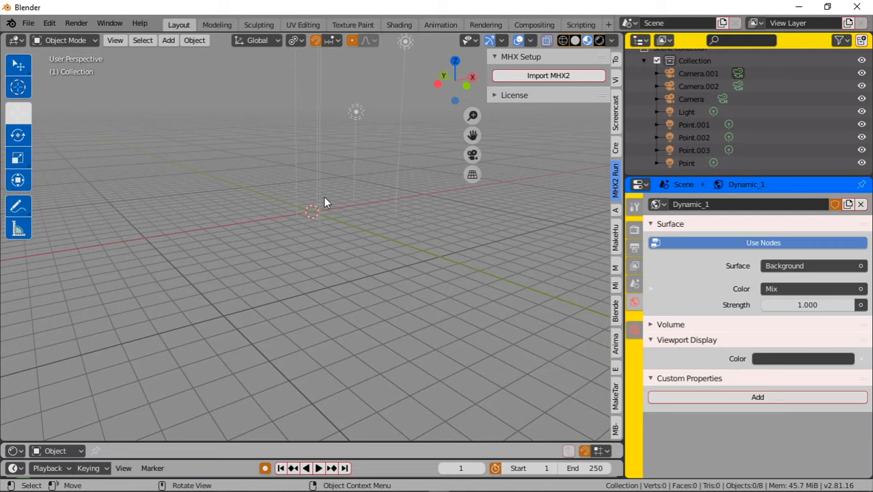
pyautogui.moveTo(323, 190); pyautogui.dragTo(339, 242, button='middle')
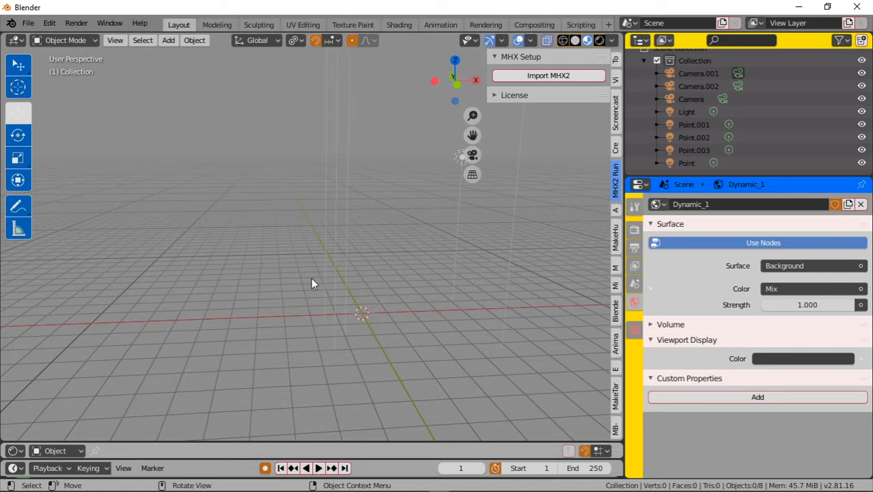
pyautogui.moveTo(311, 277); pyautogui.dragTo(374, 280, button='middle')
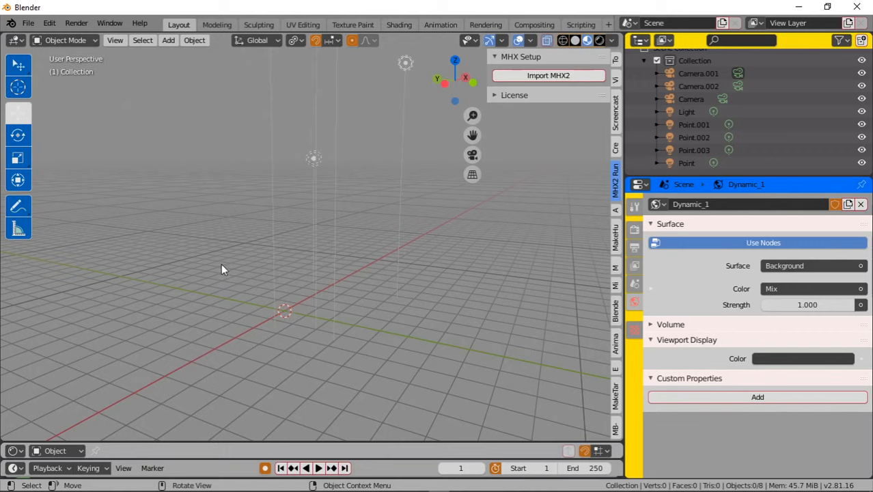
pyautogui.moveTo(324, 268); pyautogui.dragTo(228, 249, button='middle')
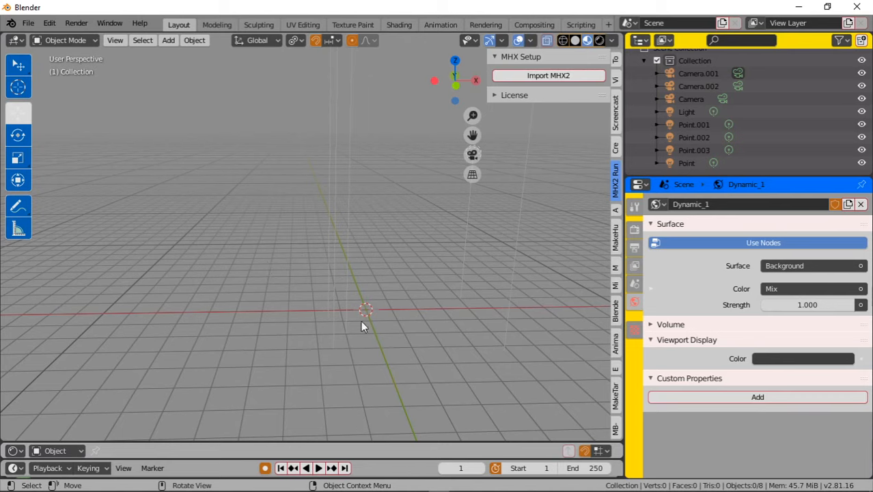
pyautogui.moveTo(343, 331); pyautogui.dragTo(436, 307, button='middle')
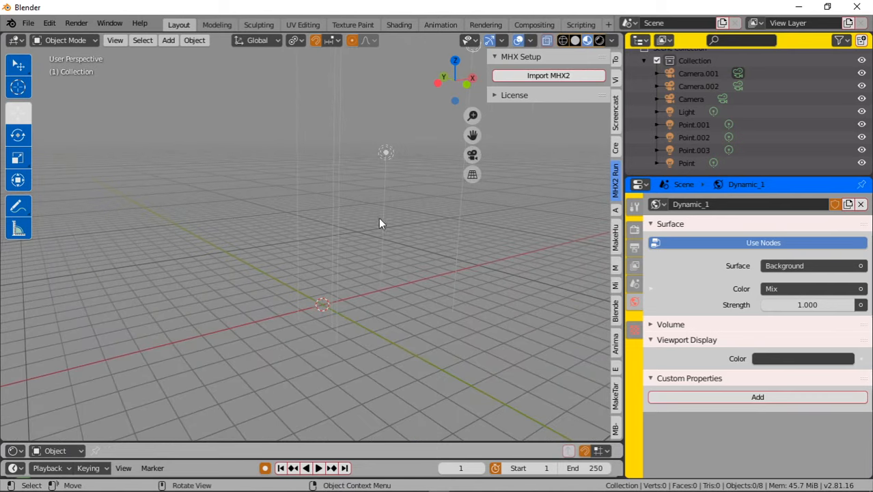
# Step: Inspect the lights and cameras of the new scene, selecting Light and Camera.001
pyautogui.click(386, 153)
pyautogui.moveTo(380, 177); pyautogui.dragTo(366, 204, button='middle')
pyautogui.scroll(-2, 367, 203)
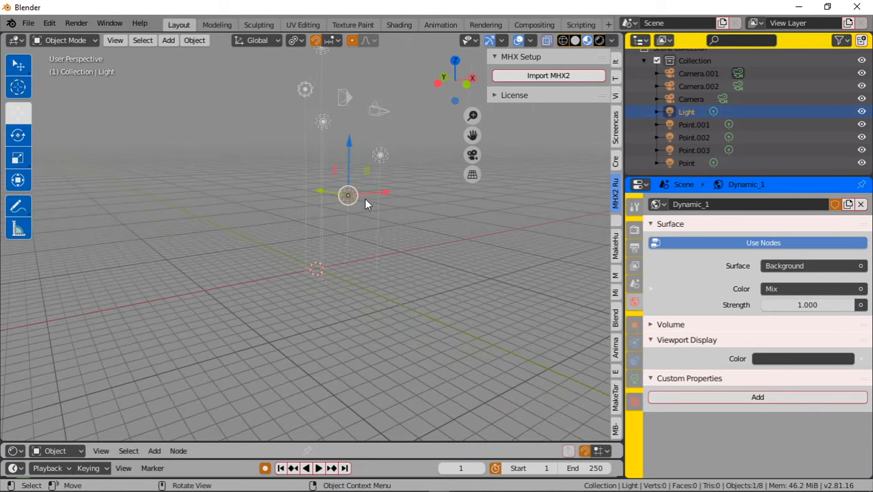
pyautogui.click(380, 112)
pyautogui.click(342, 97)
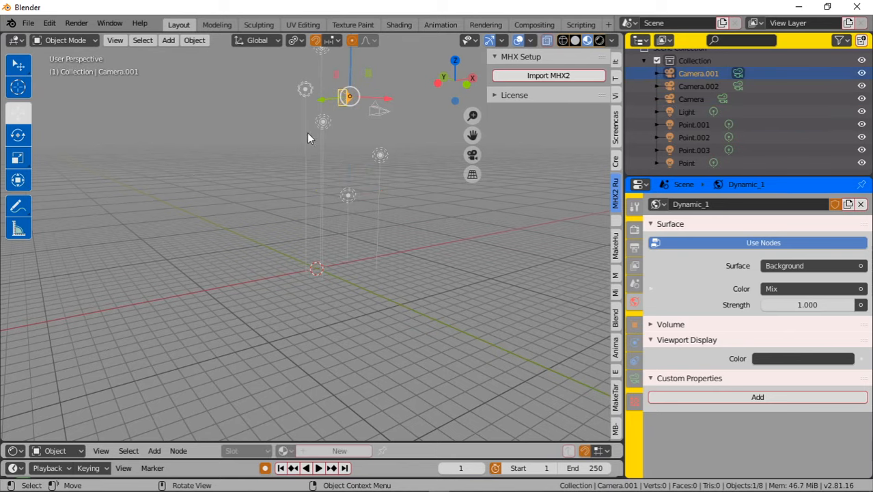
pyautogui.scroll(4, 365, 216)
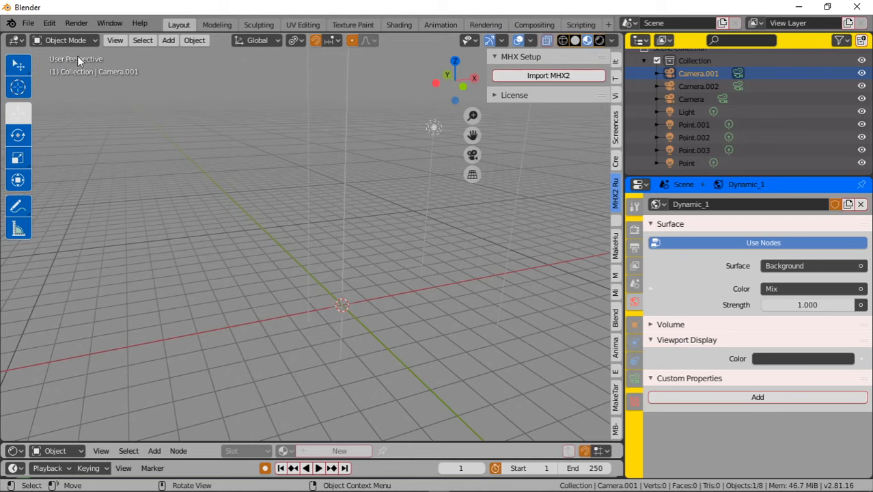
# Step: Add a 2 m mesh cube at the world origin
pyautogui.click(172, 41)
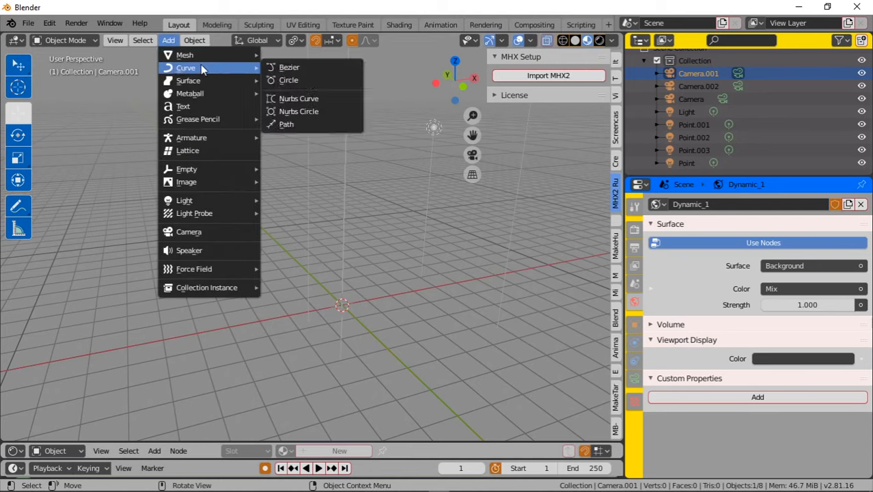
pyautogui.moveTo(201, 54)
pyautogui.click(294, 67)
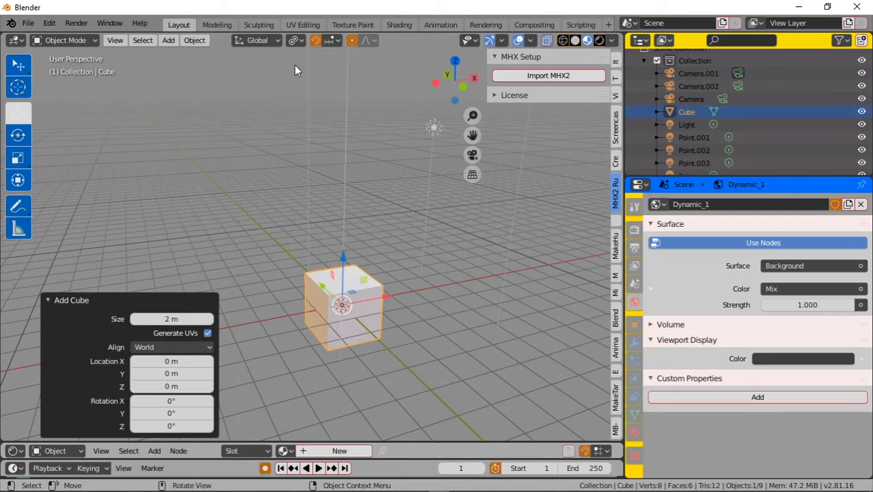
pyautogui.moveTo(431, 267)
pyautogui.mouseDown(button='middle')
pyautogui.moveTo(470, 254)
pyautogui.moveTo(406, 280)
pyautogui.moveTo(360, 273)
pyautogui.moveTo(350, 242)
pyautogui.moveTo(379, 254)
pyautogui.moveTo(419, 254)
pyautogui.mouseUp(button='middle')
pyautogui.moveTo(387, 304); pyautogui.dragTo(422, 324, button='middle')
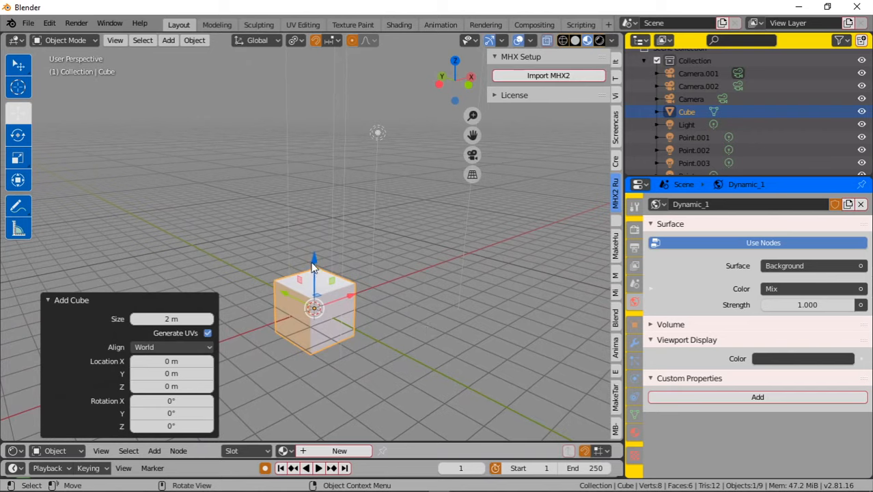
# Step: Move the cube upward and along Y, and rotate it freely by trackball angles of about 28.6° and -11.5°
pyautogui.moveTo(312, 267); pyautogui.dragTo(319, 212)
pyautogui.moveTo(348, 243); pyautogui.dragTo(274, 248)
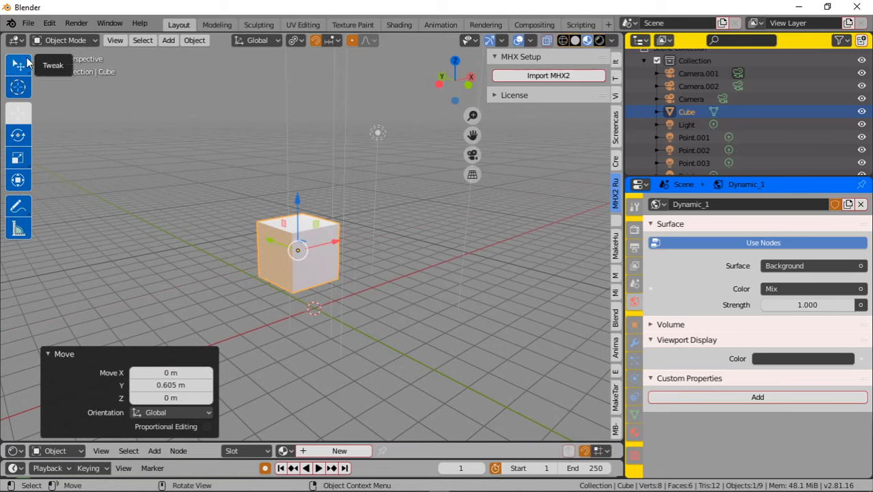
pyautogui.moveTo(276, 244); pyautogui.dragTo(304, 255)
pyautogui.click(19, 134)
pyautogui.moveTo(361, 283); pyautogui.dragTo(331, 263)
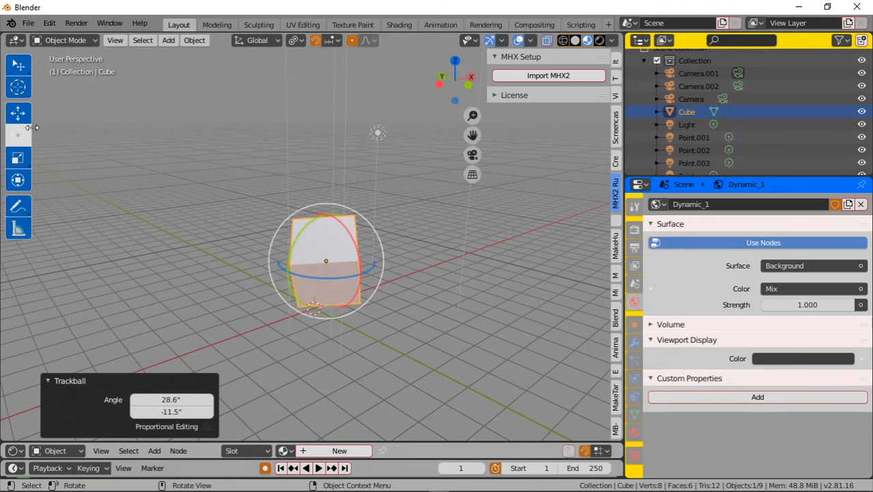
# Step: Switch to the Select Circle tool and use it to deselect and reselect the cube
pyautogui.click(21, 69)
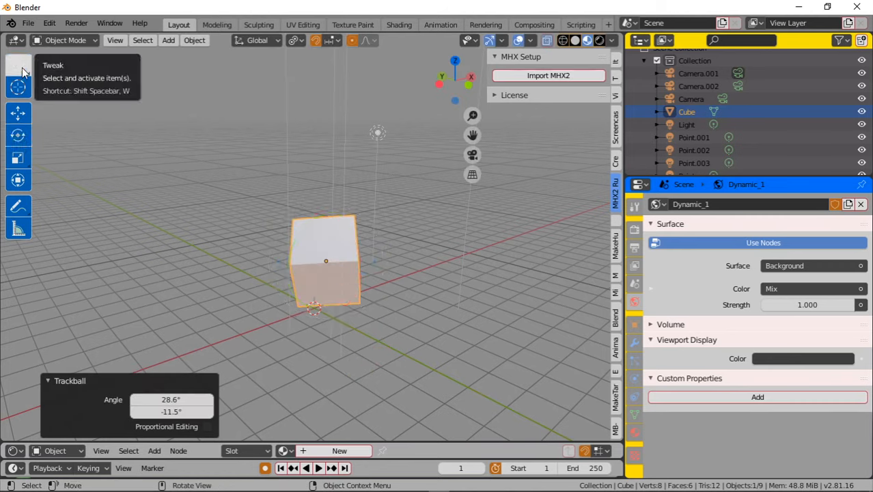
pyautogui.click(22, 71)
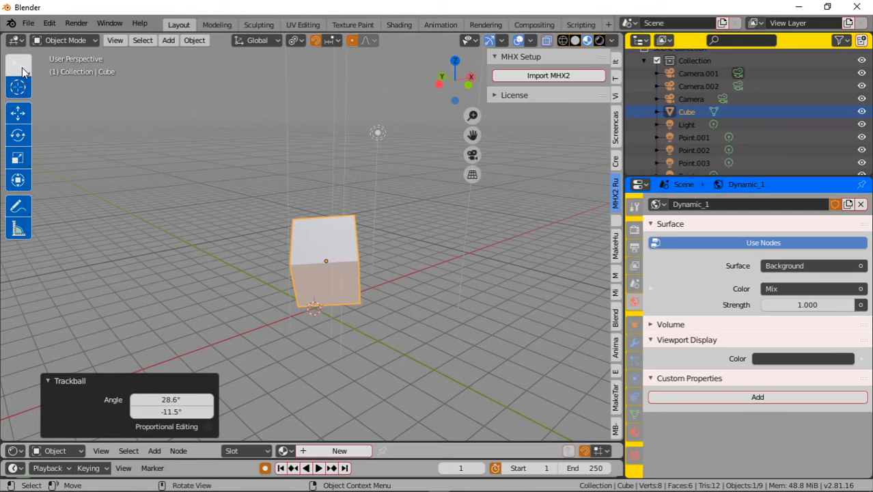
pyautogui.click(22, 71)
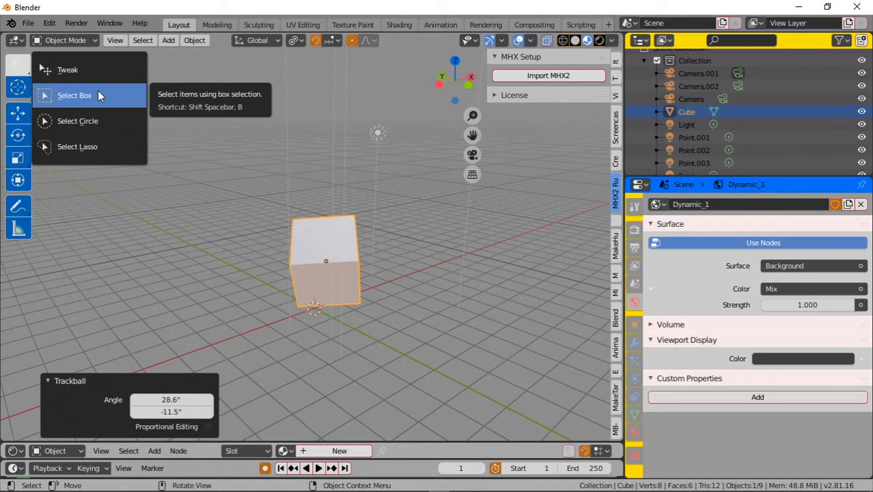
pyautogui.click(99, 121)
pyautogui.click(316, 198)
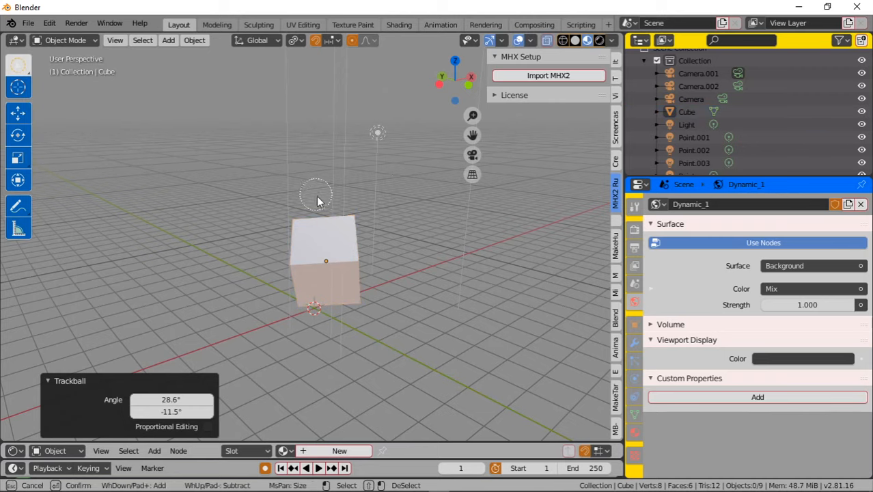
pyautogui.moveTo(316, 197)
pyautogui.mouseDown()
pyautogui.moveTo(350, 249)
pyautogui.moveTo(301, 210)
pyautogui.mouseUp()
pyautogui.scroll(2, 325, 203)
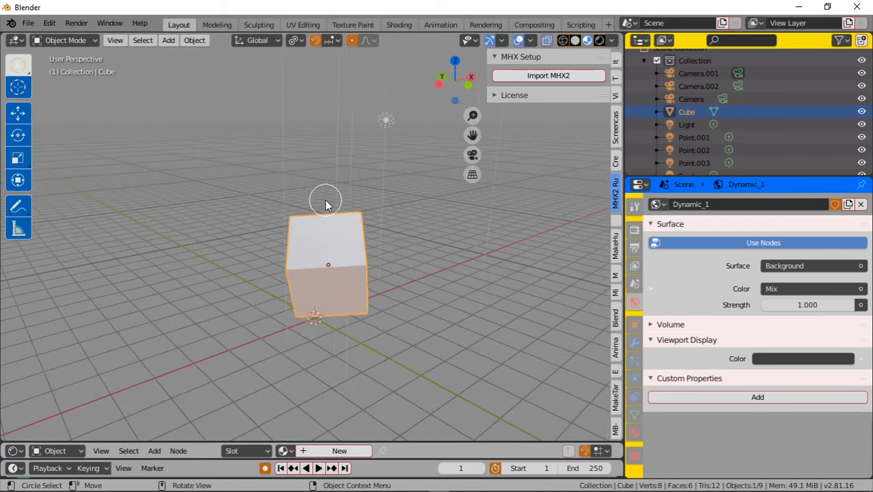
# Step: Switch back to the Tweak selection tool and view the cube from different angles
pyautogui.click(18, 65)
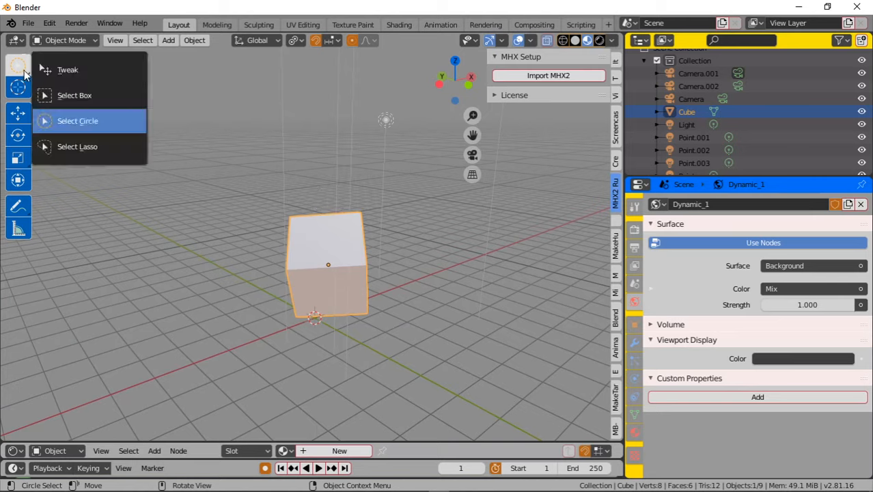
pyautogui.click(83, 69)
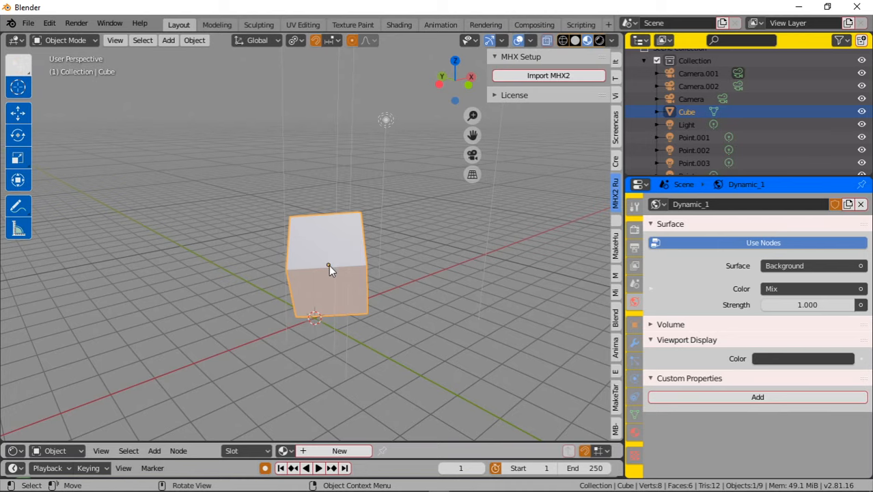
pyautogui.moveTo(371, 274)
pyautogui.mouseDown(button='middle')
pyautogui.moveTo(276, 277)
pyautogui.moveTo(336, 251)
pyautogui.moveTo(363, 285)
pyautogui.mouseUp(button='middle')
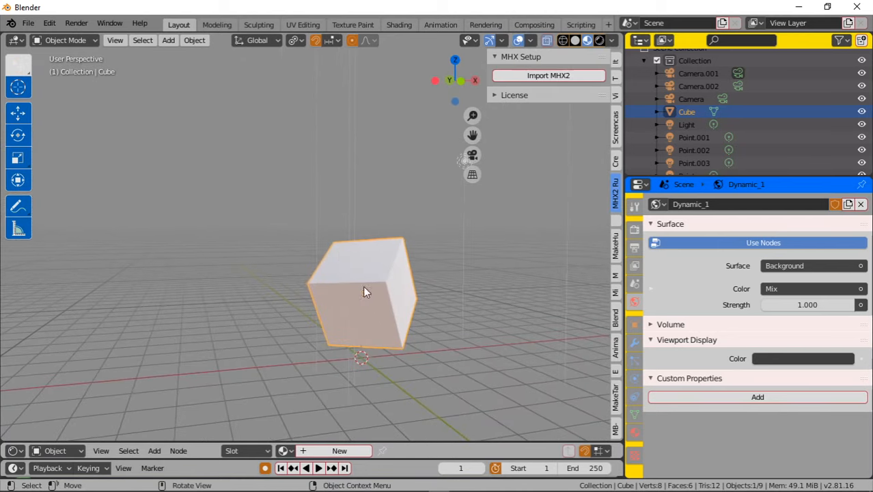
pyautogui.moveTo(156, 151); pyautogui.dragTo(321, 192, button='middle')
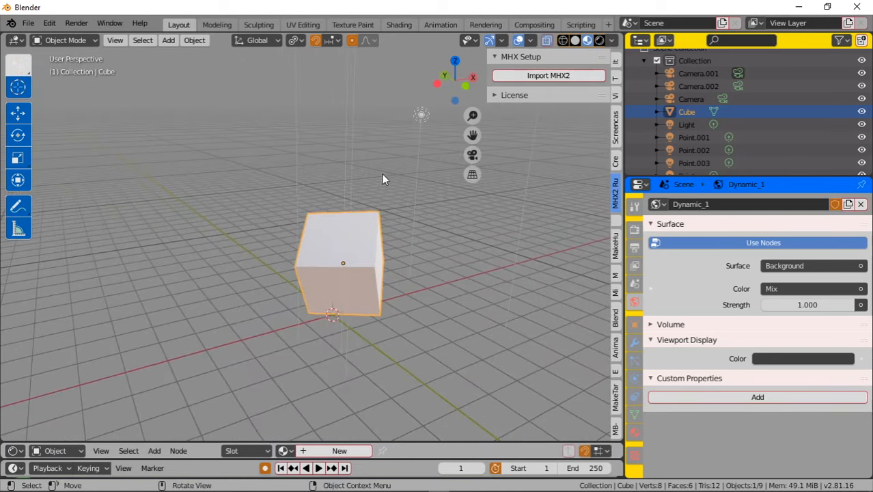
# Step: Show the MB-Lab creation options, delete the cube, and choose Afro female (F_AF01) as the character type
pyautogui.click(617, 426)
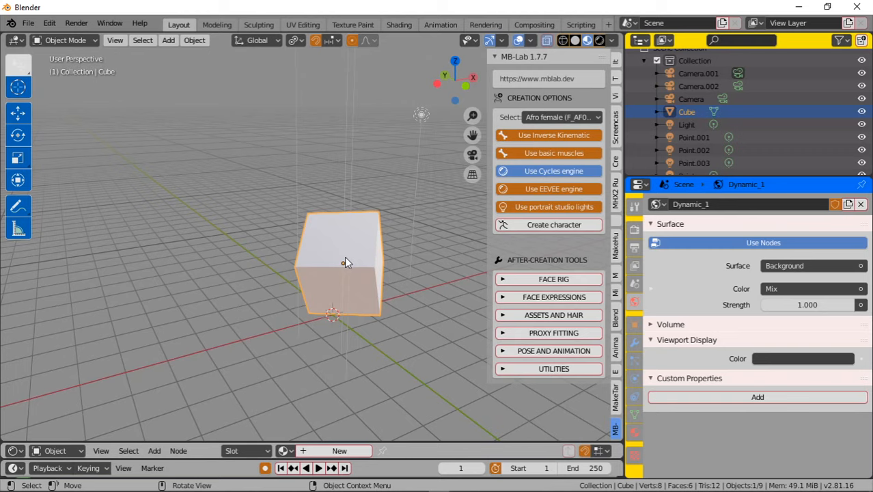
pyautogui.press('Delete')
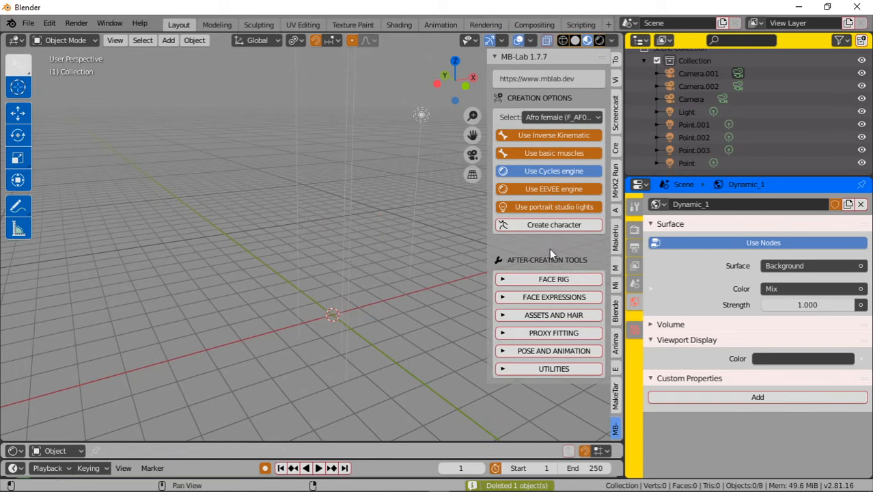
pyautogui.click(540, 118)
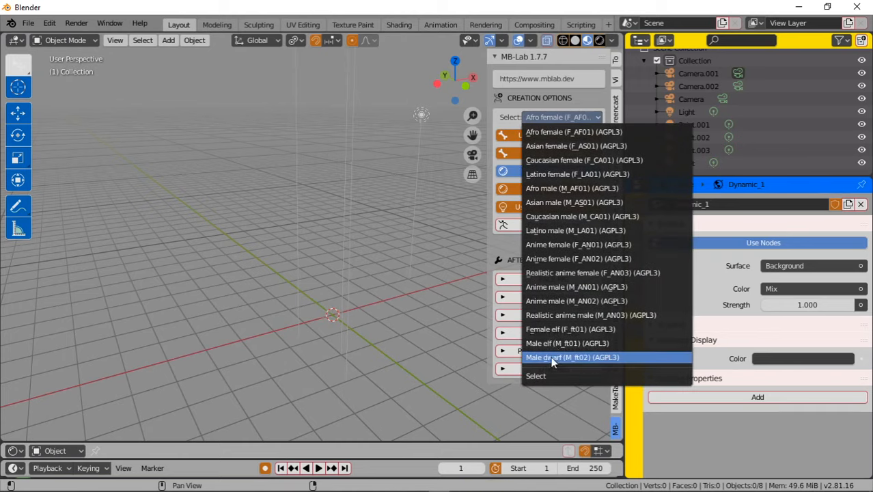
pyautogui.click(557, 131)
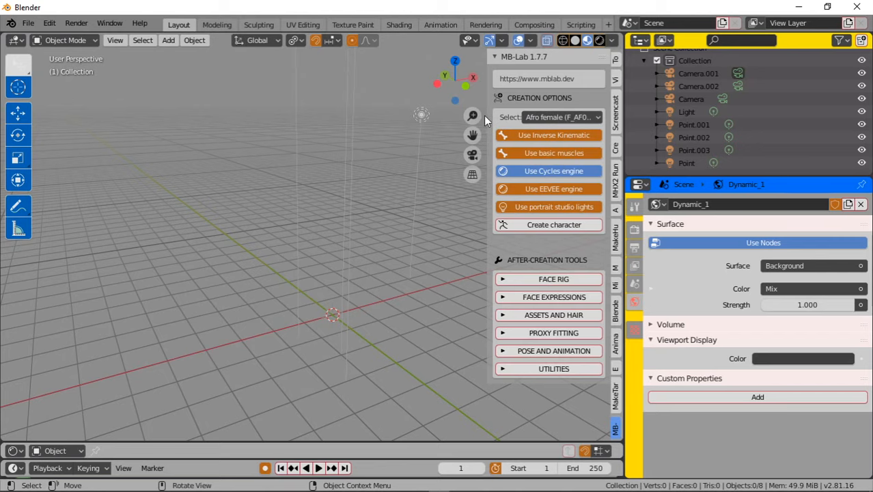
pyautogui.moveTo(488, 115); pyautogui.dragTo(419, 114)
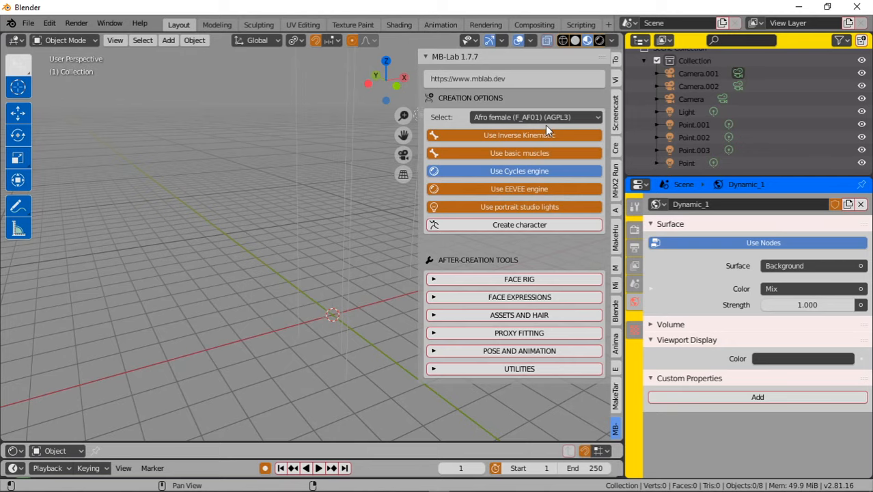
# Step: Enable the EEVEE engine option and create the MB-Lab character in the scene
pyautogui.click(511, 190)
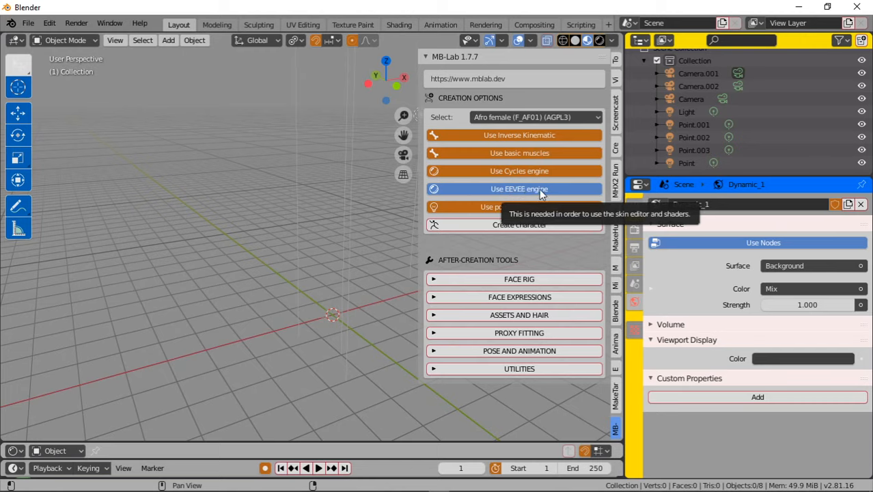
pyautogui.click(523, 223)
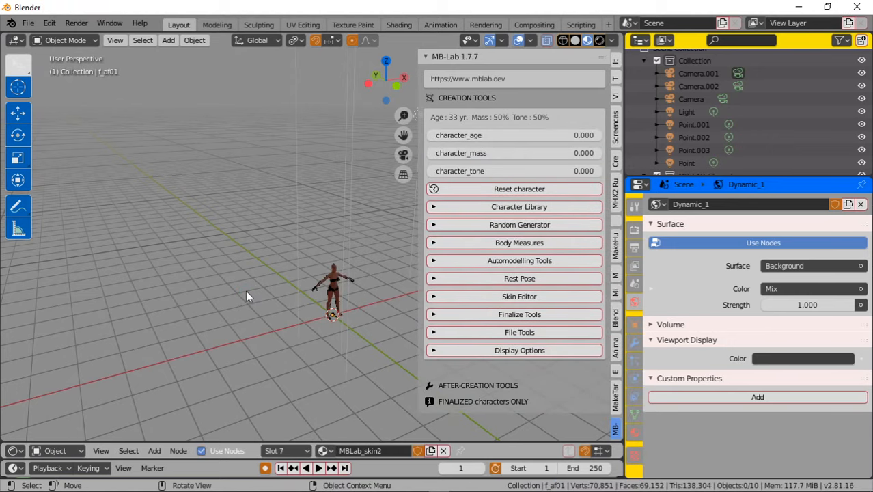
pyautogui.moveTo(273, 291); pyautogui.dragTo(233, 256, button='middle')
pyautogui.scroll(2, 232, 254)
pyautogui.scroll(2, 226, 251)
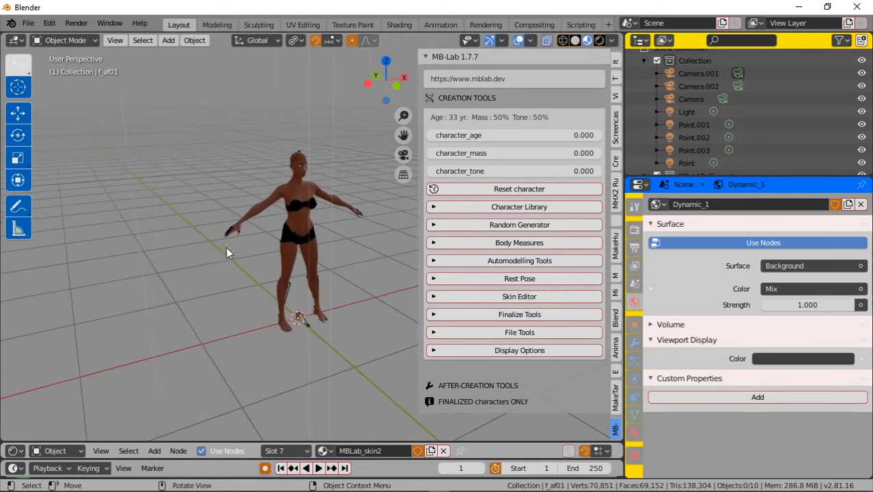
pyautogui.keyDown('shift'); pyautogui.moveTo(206, 187); pyautogui.dragTo(91, 247, button='middle'); pyautogui.keyUp('shift')
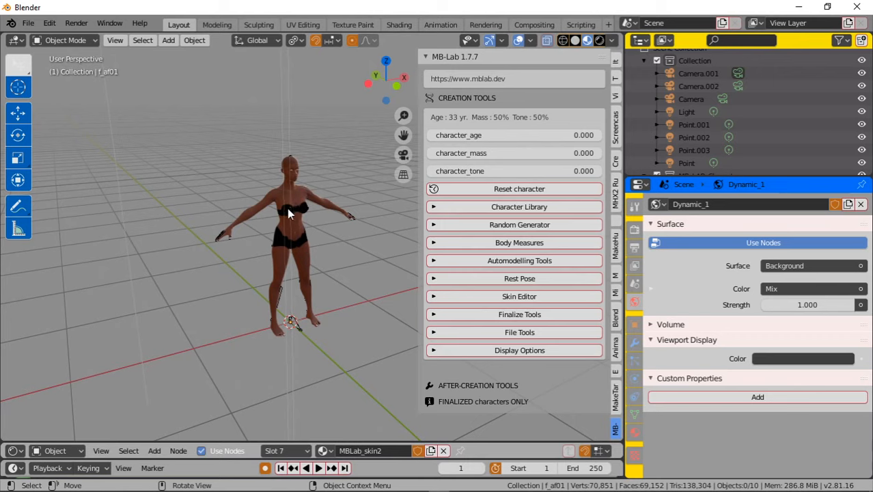
# Step: Select f_af01_skeleton in the MB_LAB_Character collection and scale the character uniformly by about 2.591
pyautogui.scroll(-3, 291, 210)
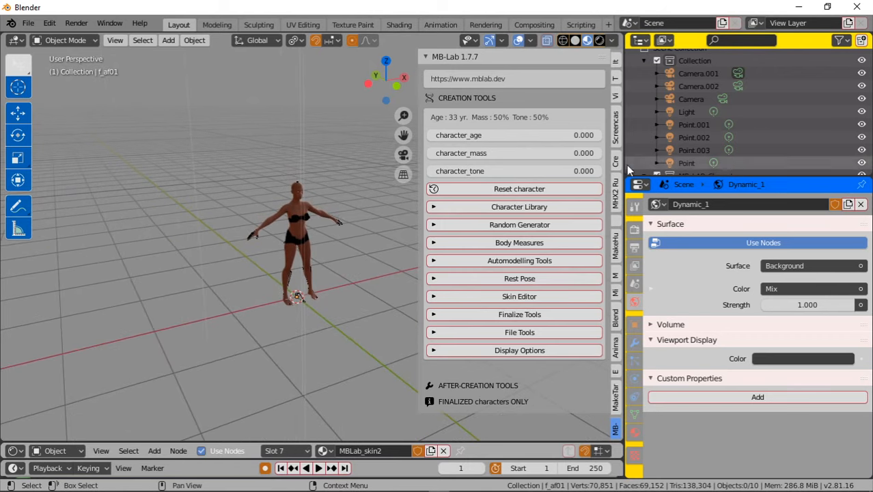
pyautogui.scroll(-2, 675, 145)
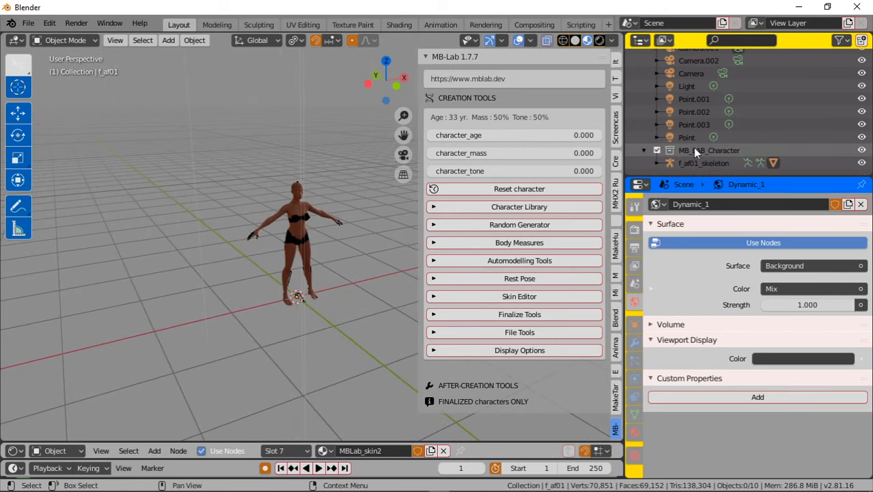
pyautogui.click(698, 160)
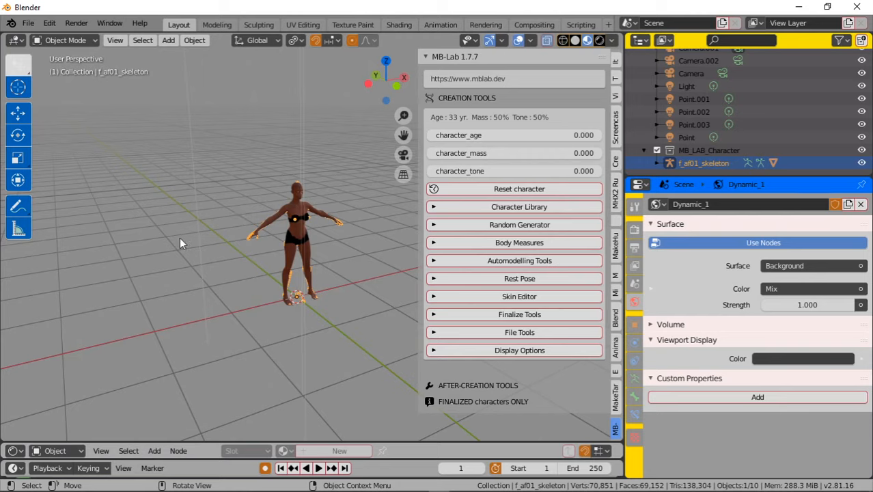
pyautogui.click(19, 161)
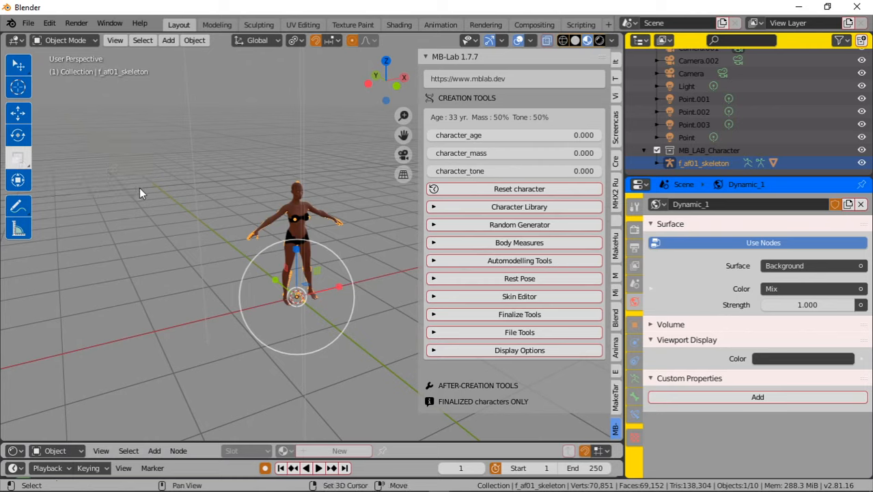
pyautogui.hotkey('shift', 's')
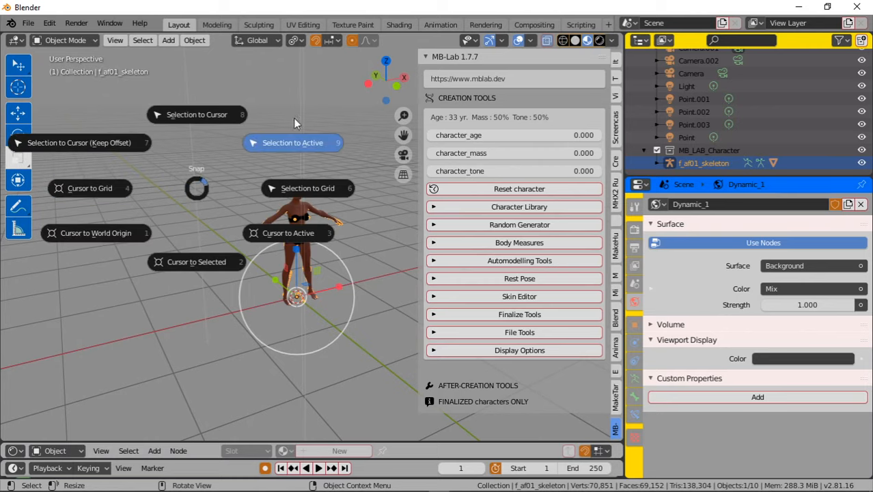
pyautogui.click(216, 281)
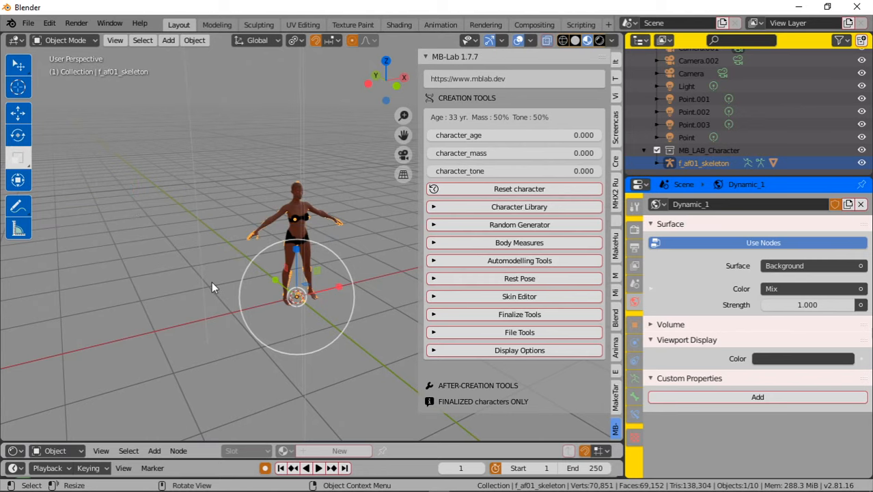
pyautogui.press('s')
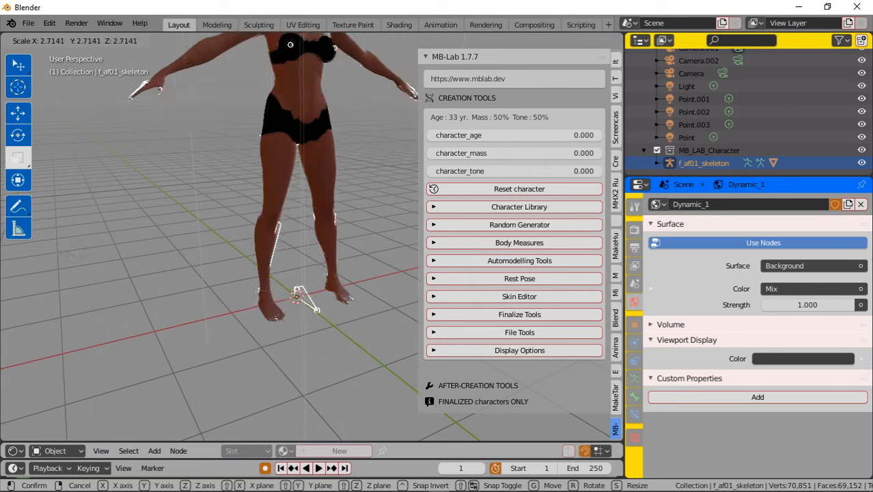
pyautogui.click(246, 247)
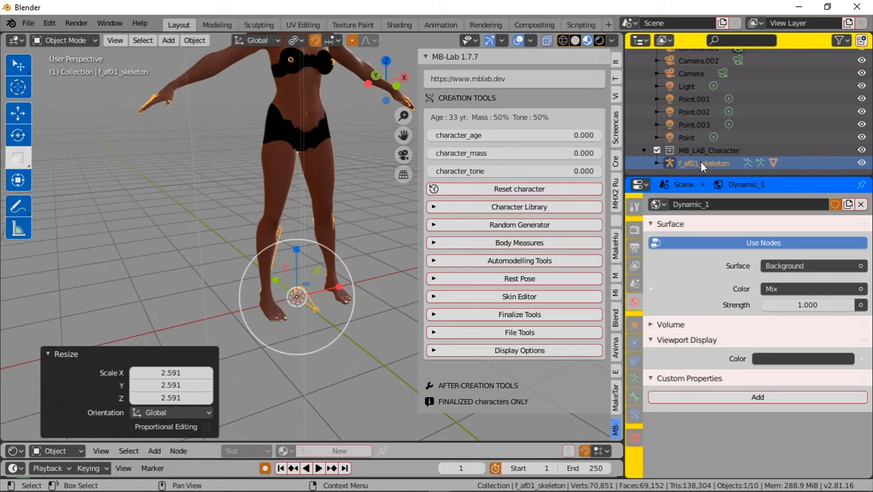
pyautogui.scroll(3, 690, 102)
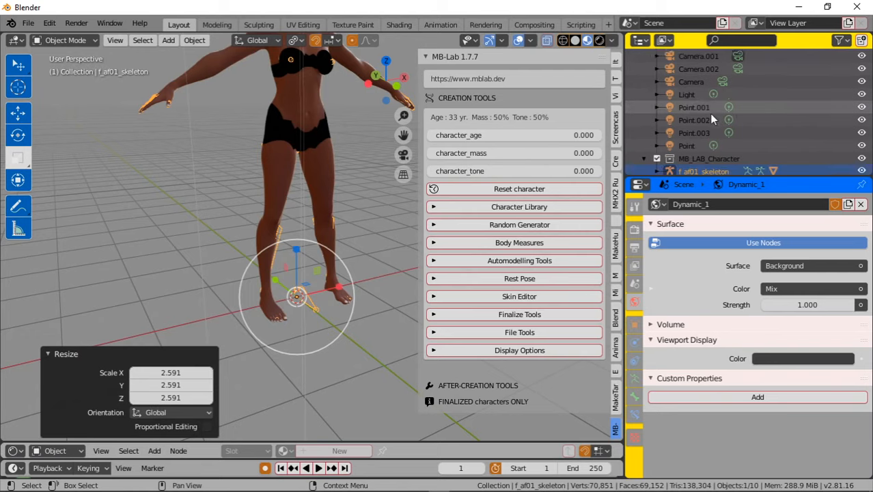
# Step: Select the f_af01 body mesh and try scaling it down separately from its skeleton
pyautogui.scroll(-3, 709, 113)
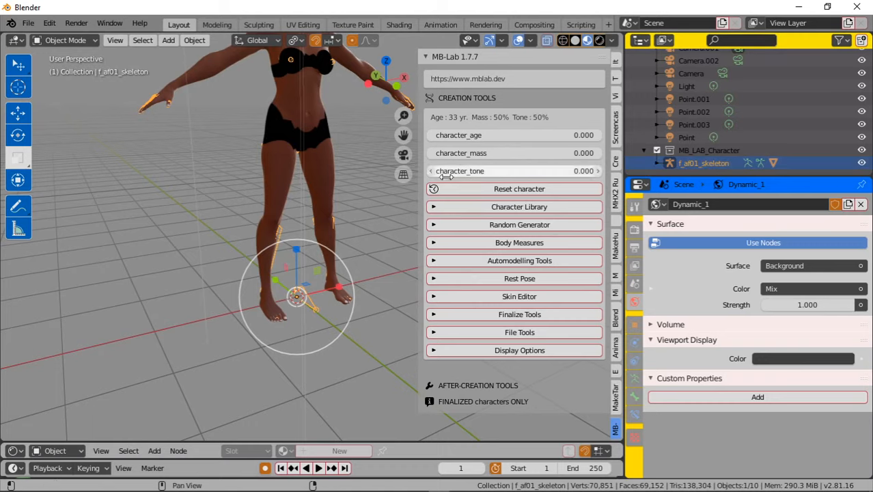
pyautogui.scroll(-1, 245, 211)
pyautogui.scroll(-2, 325, 168)
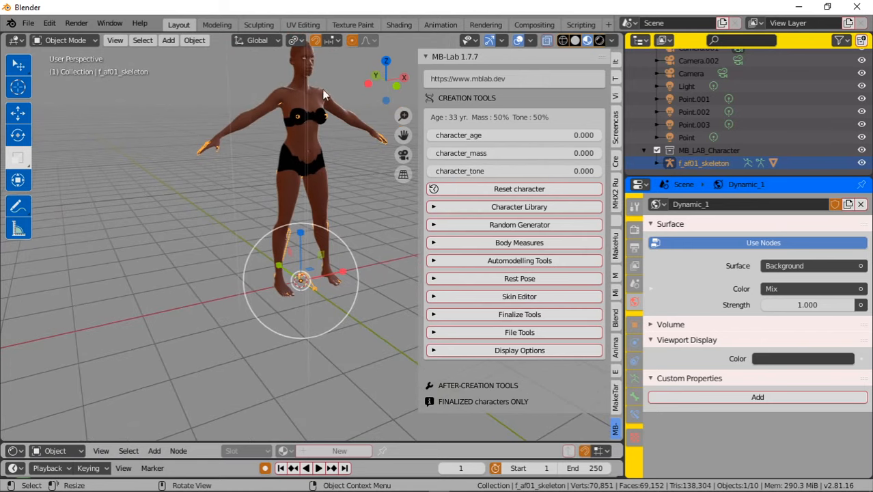
pyautogui.scroll(-1, 271, 154)
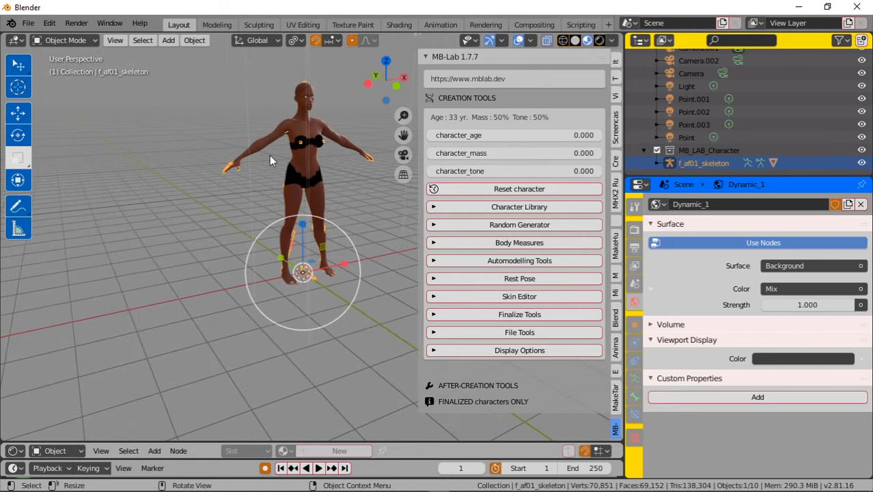
pyautogui.click(299, 134)
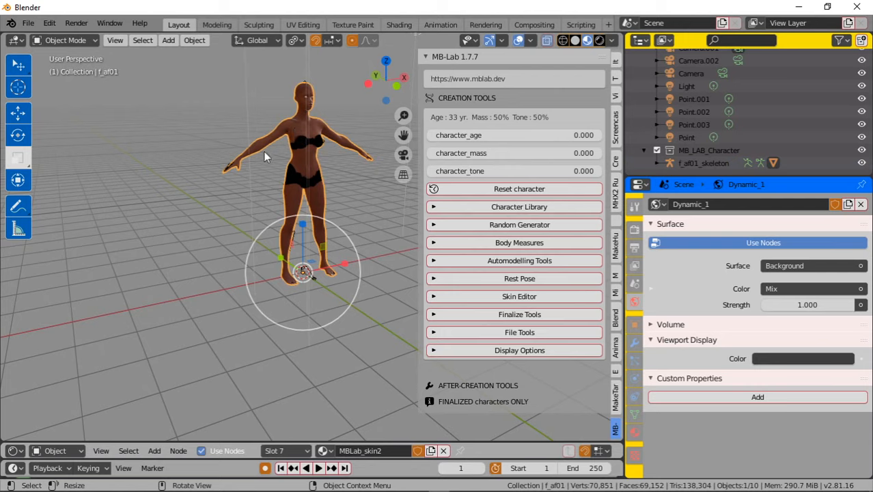
pyautogui.press('s')
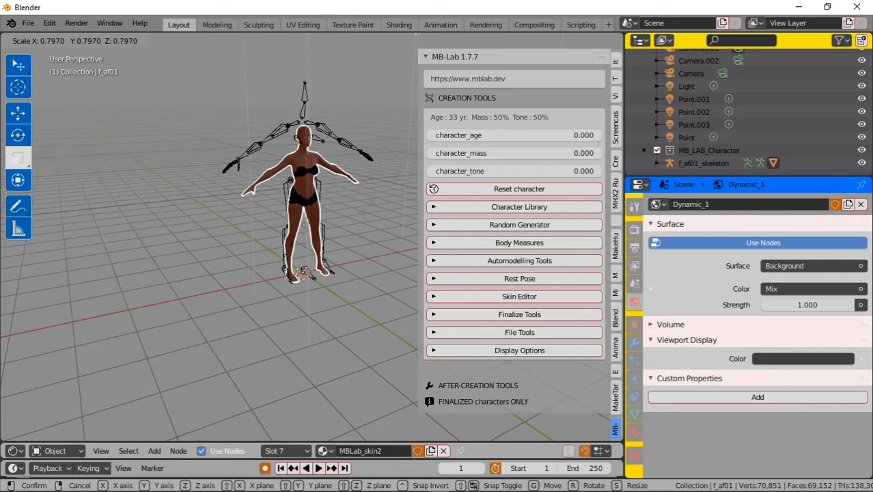
pyautogui.rightClick(365, 207)
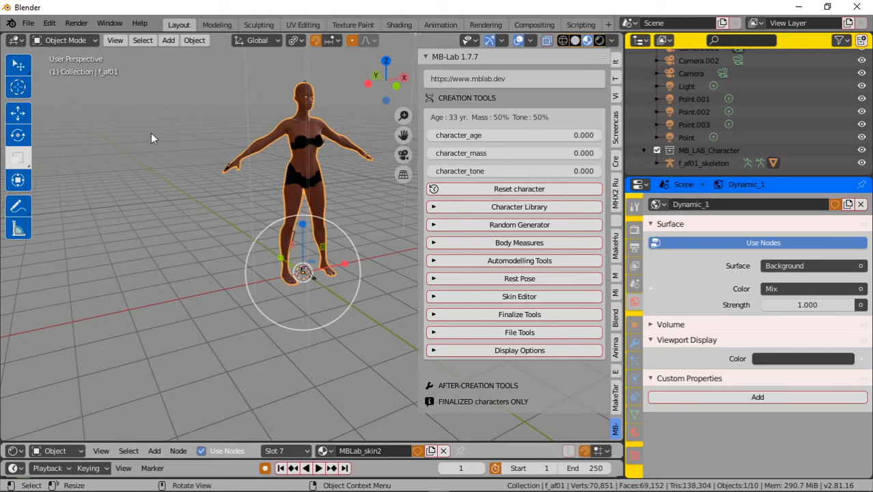
pyautogui.click(49, 25)
# Step: Examine the character's upper body up close and the whole figure from a distance
pyautogui.scroll(4, 301, 176)
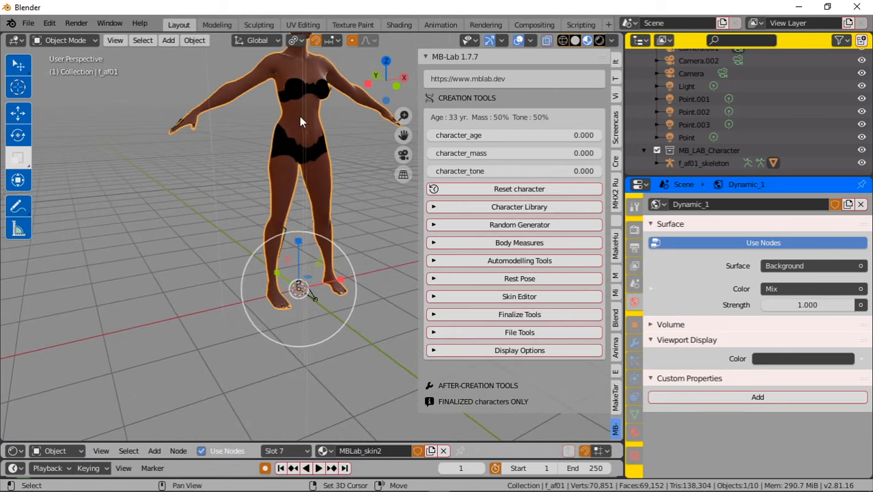
pyautogui.keyDown('shift'); pyautogui.moveTo(299, 116); pyautogui.dragTo(274, 290, button='middle'); pyautogui.keyUp('shift')
pyautogui.scroll(4, 283, 266)
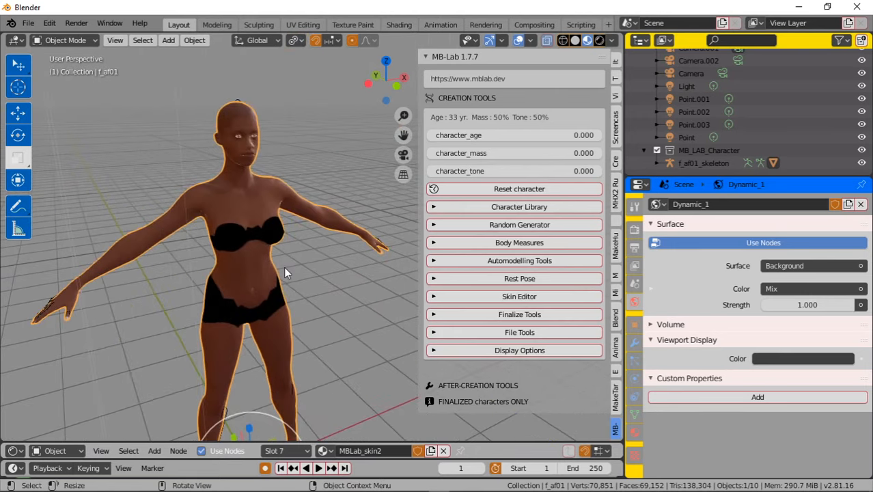
pyautogui.keyDown('shift'); pyautogui.moveTo(301, 163); pyautogui.dragTo(265, 246, button='middle'); pyautogui.keyUp('shift')
pyautogui.scroll(-3, 268, 242)
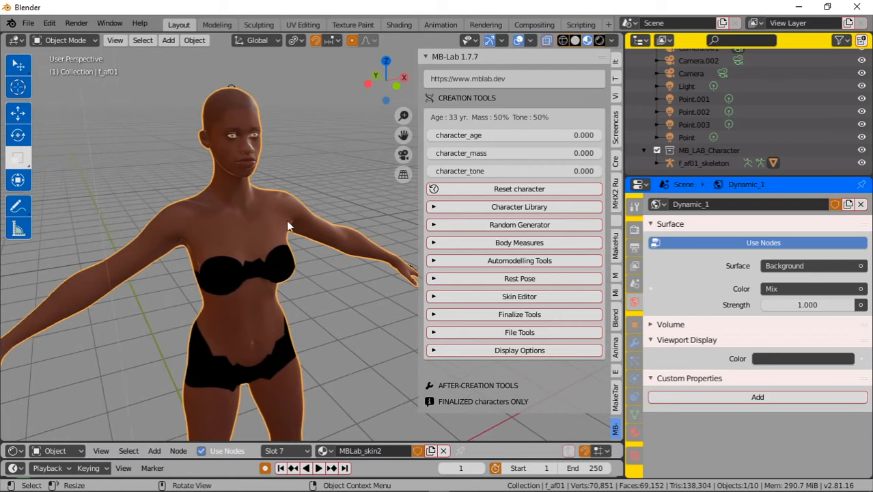
pyautogui.scroll(-2, 288, 235)
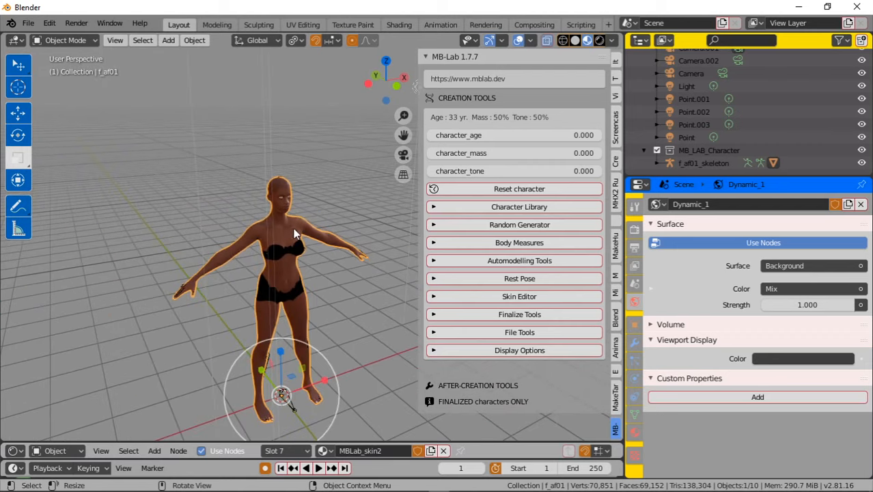
pyautogui.scroll(5, 288, 250)
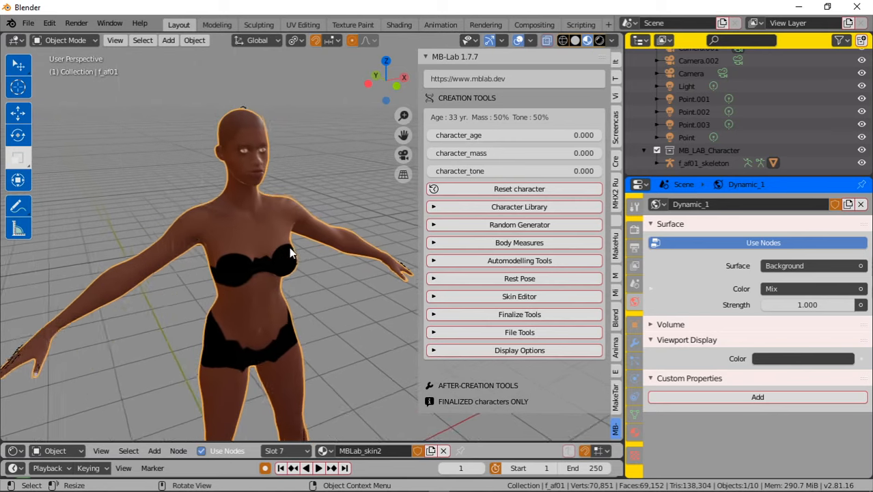
pyautogui.scroll(-3, 304, 256)
# Step: Frame the selected body mesh in the viewport and examine the character's face up close
pyautogui.click(116, 43)
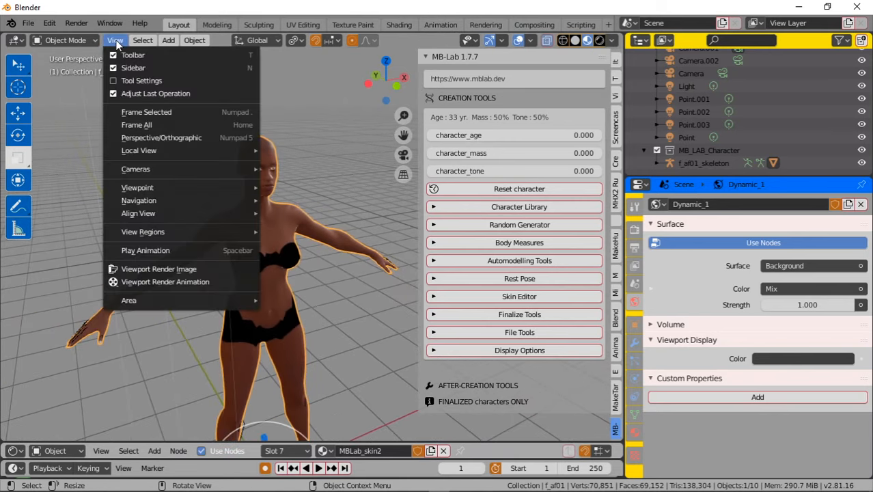
pyautogui.moveTo(155, 187)
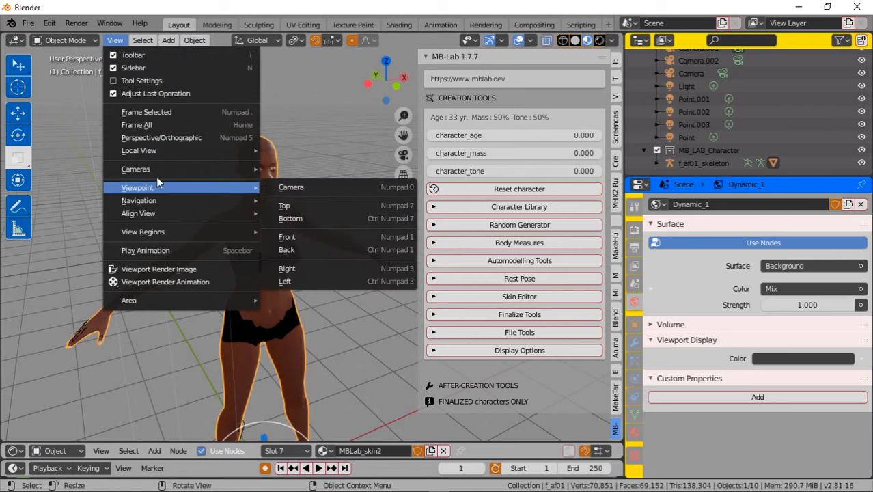
pyautogui.click(168, 114)
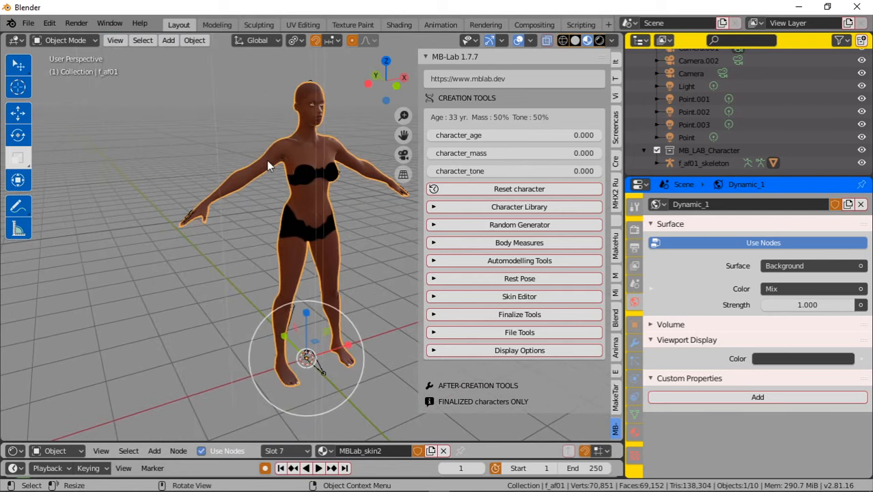
pyautogui.scroll(4, 286, 176)
pyautogui.keyDown('shift'); pyautogui.moveTo(291, 146); pyautogui.dragTo(290, 278, button='middle'); pyautogui.keyUp('shift')
pyautogui.scroll(2, 290, 277)
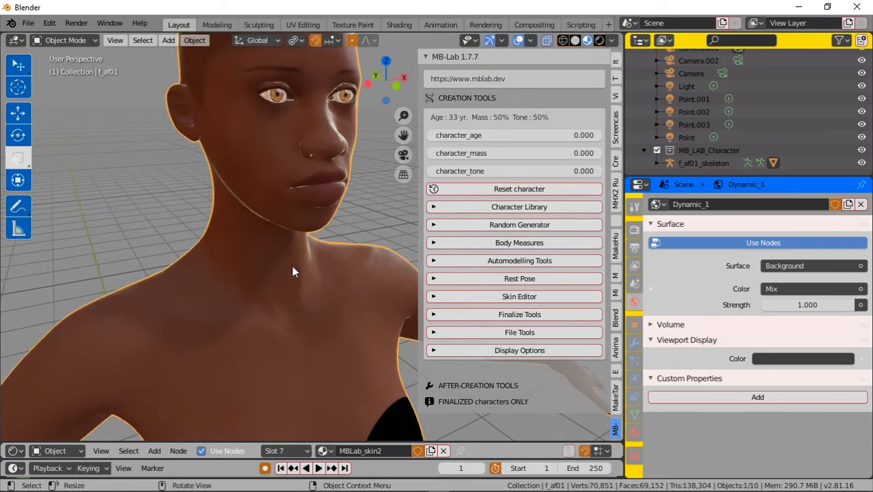
pyautogui.keyDown('shift'); pyautogui.moveTo(303, 229); pyautogui.dragTo(290, 254, button='middle'); pyautogui.keyUp('shift')
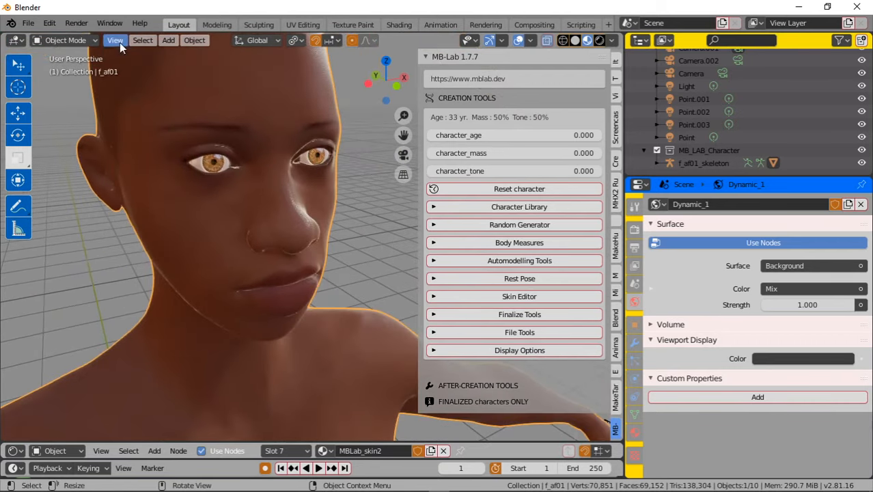
# Step: Switch from the web browser back to Blender and examine the character's head from both sides
pyautogui.click(118, 41)
pyautogui.moveTo(137, 39)
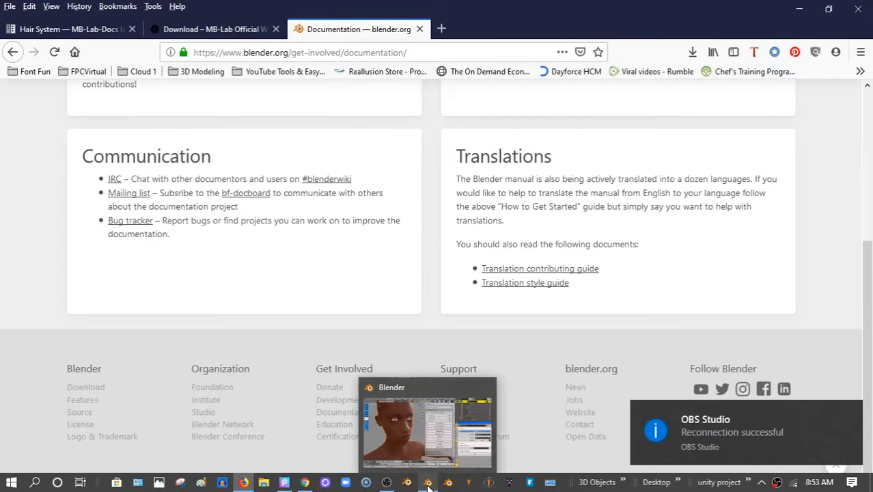
pyautogui.click(428, 483)
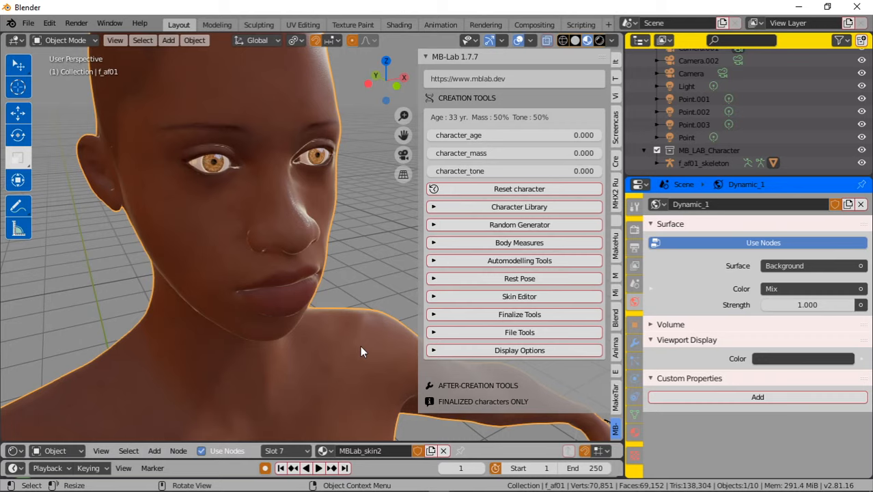
pyautogui.scroll(-3, 277, 254)
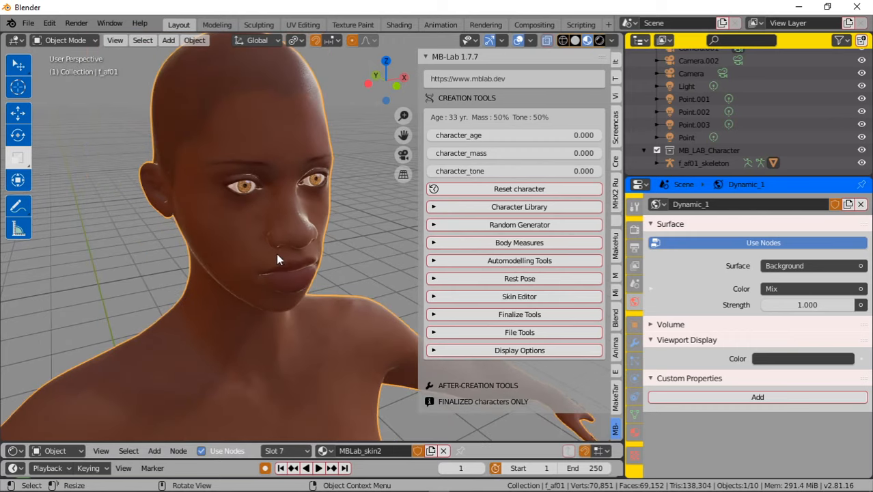
pyautogui.moveTo(351, 264); pyautogui.dragTo(262, 263, button='middle')
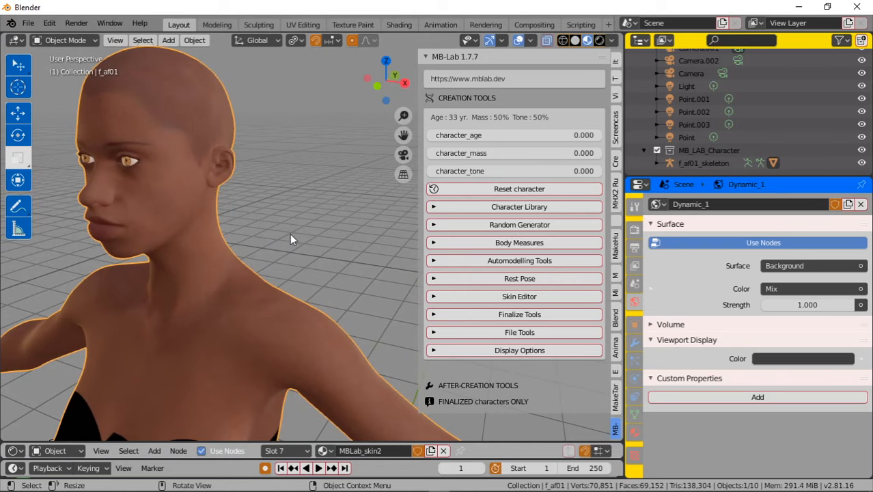
pyautogui.moveTo(292, 230); pyautogui.dragTo(380, 263, button='middle')
pyautogui.scroll(4, 369, 286)
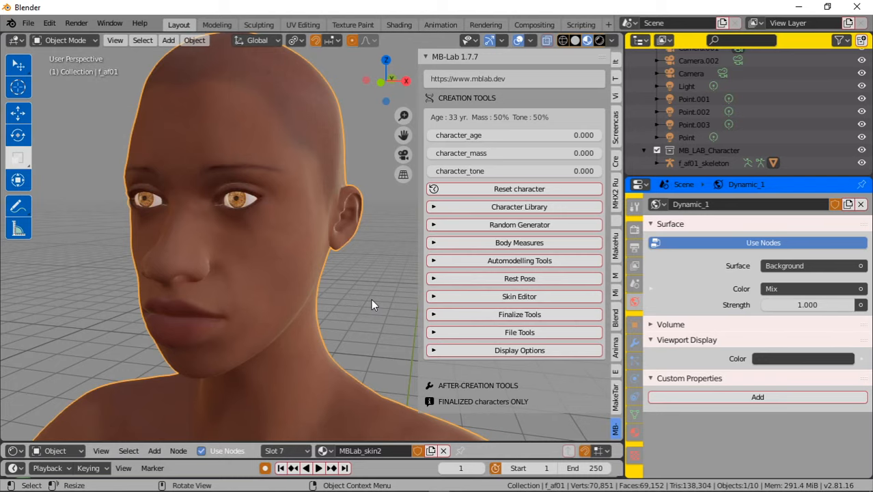
pyautogui.scroll(1, 371, 299)
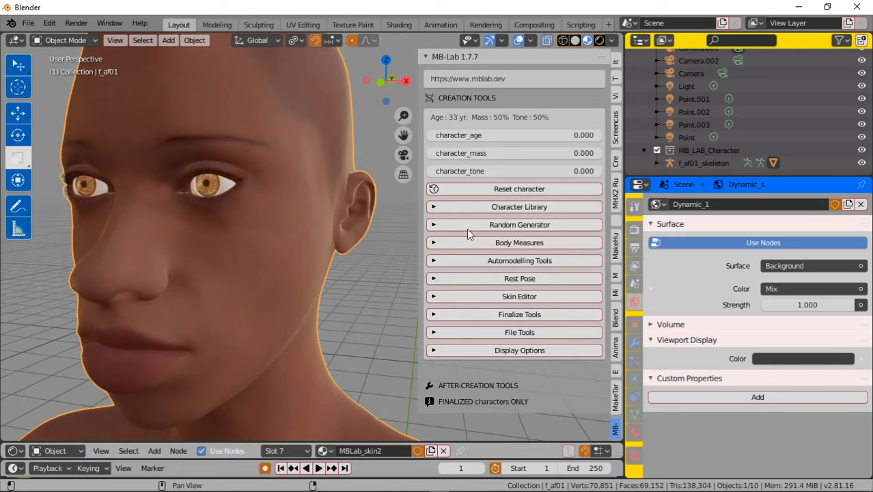
# Step: Apply the type_athletic body type from the Character Library and bring the character's upper body into view
pyautogui.click(435, 206)
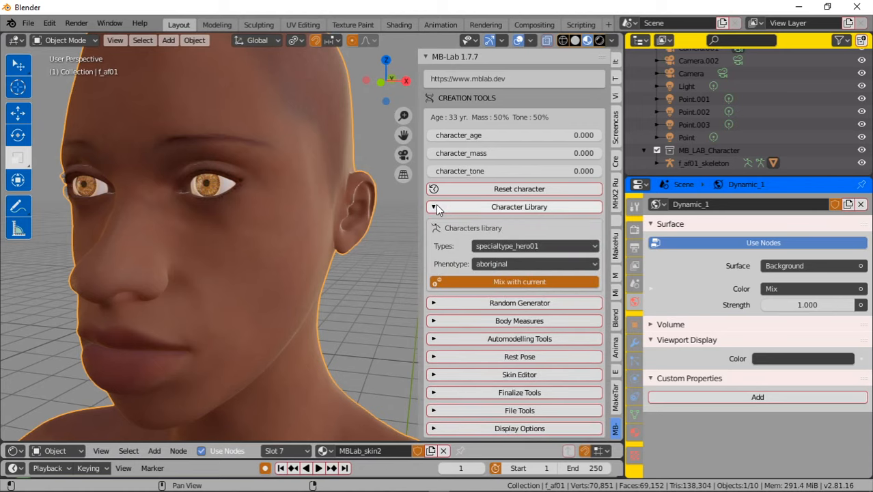
pyautogui.click(582, 247)
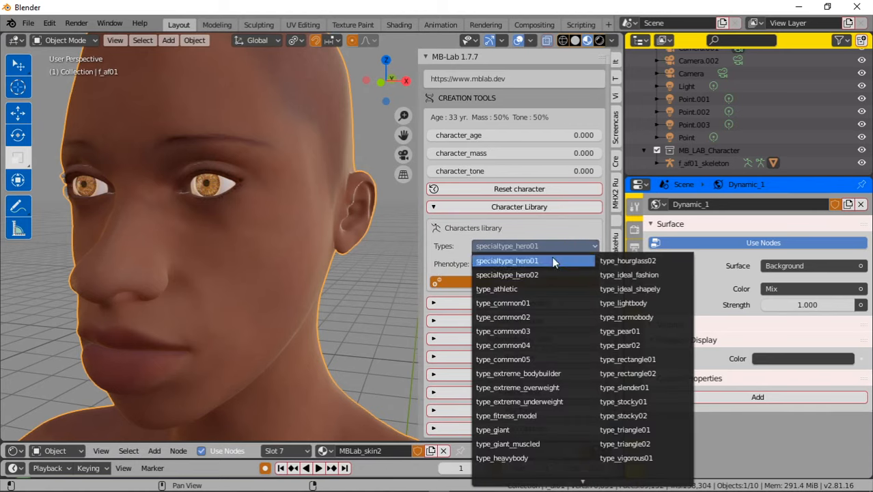
pyautogui.click(511, 288)
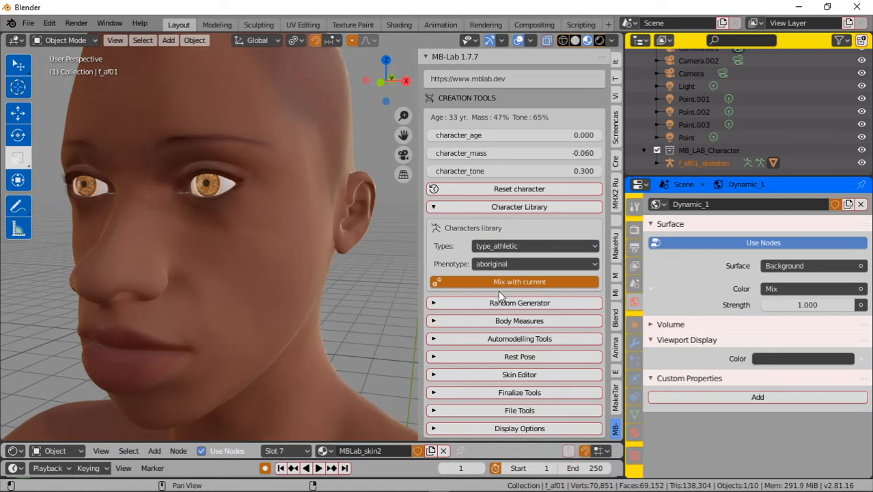
pyautogui.scroll(-8, 280, 297)
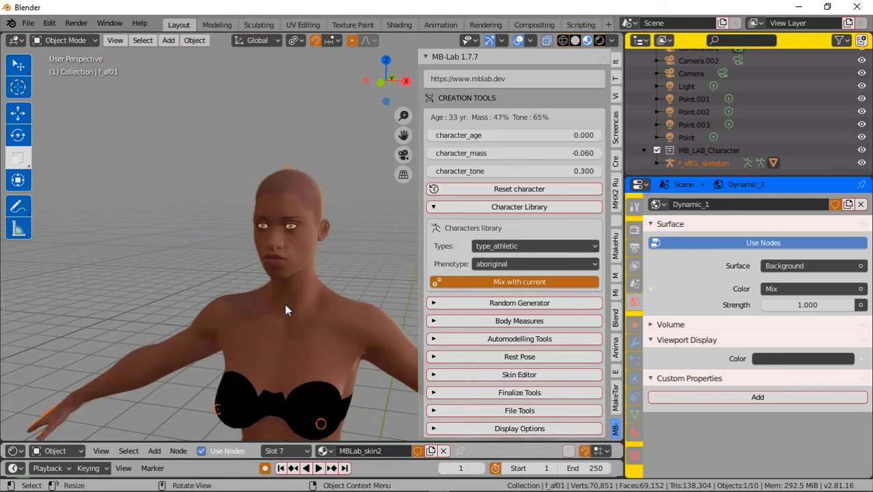
# Step: Change the character's library type to type_extreme_bodybuilder and collapse the Character Library options
pyautogui.click(524, 246)
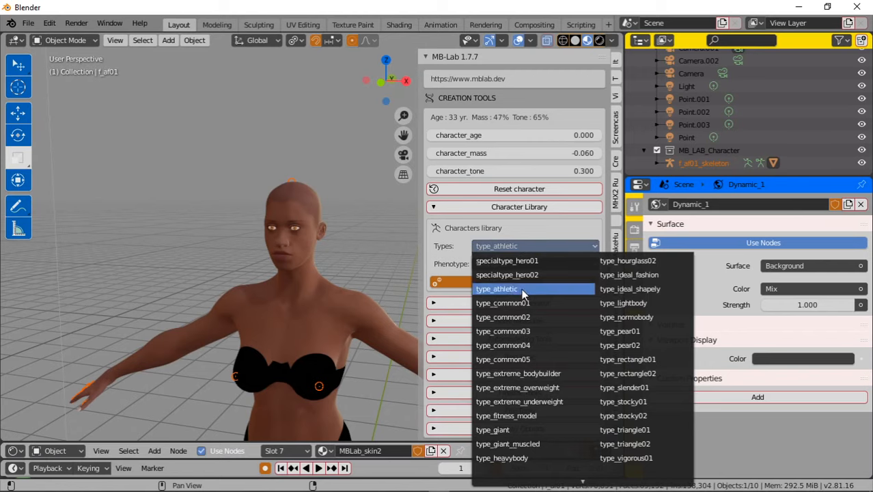
pyautogui.click(528, 373)
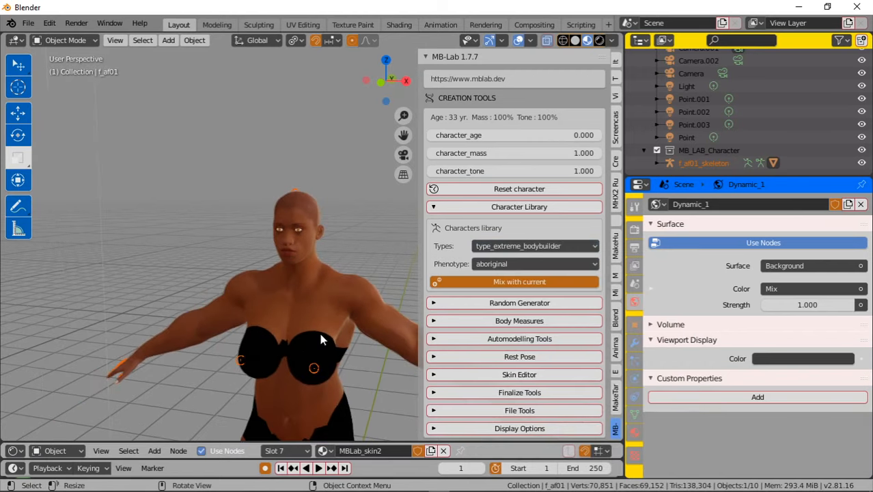
pyautogui.scroll(5, 322, 338)
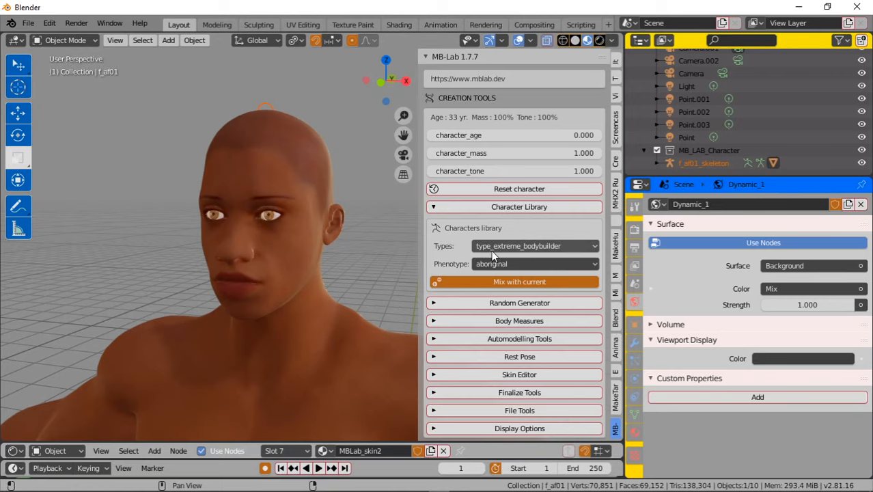
pyautogui.click(539, 246)
pyautogui.click(539, 246)
pyautogui.click(433, 206)
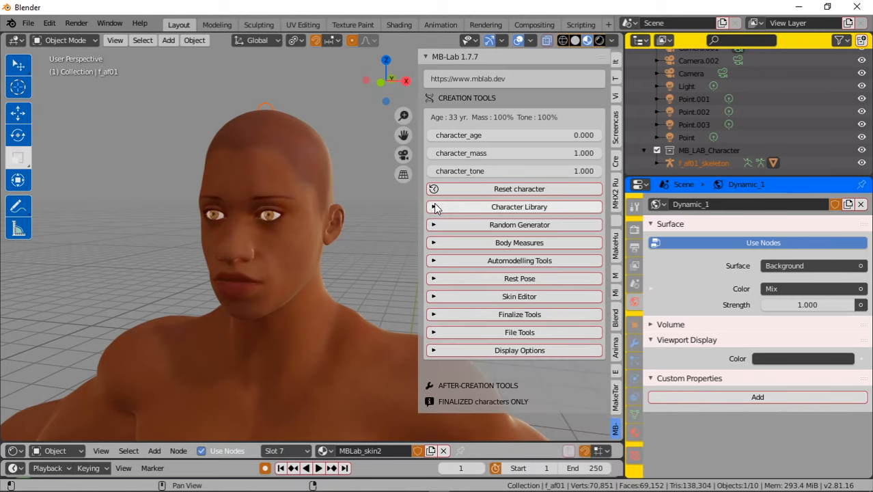
pyautogui.click(433, 208)
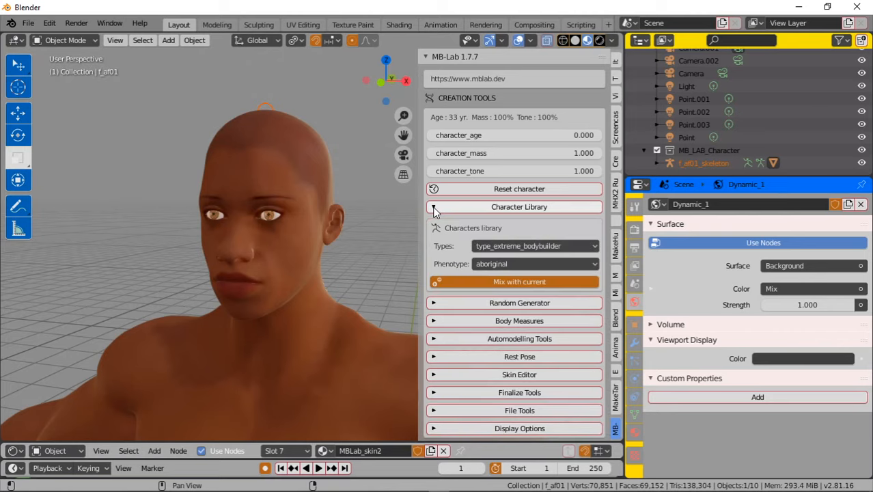
pyautogui.click(433, 207)
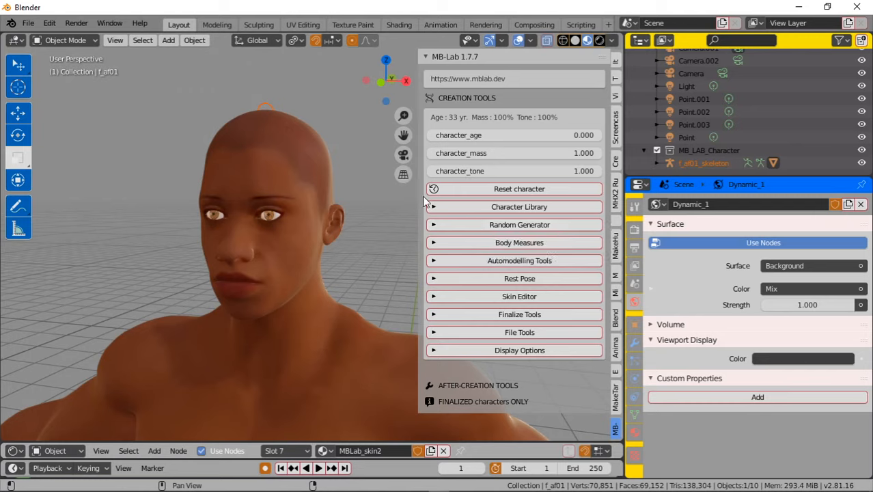
# Step: Expand the Random Generator options and enable preserving Mass, Height and Tone
pyautogui.click(434, 224)
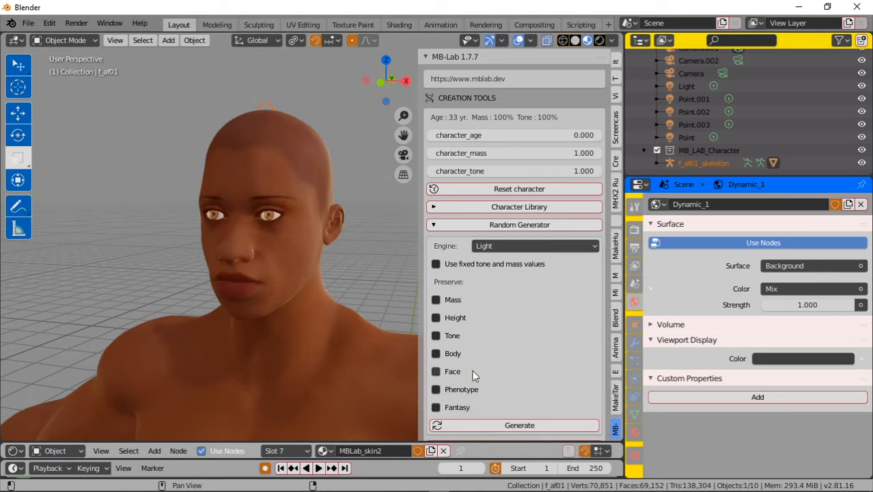
pyautogui.click(437, 318)
pyautogui.click(437, 301)
pyautogui.click(434, 335)
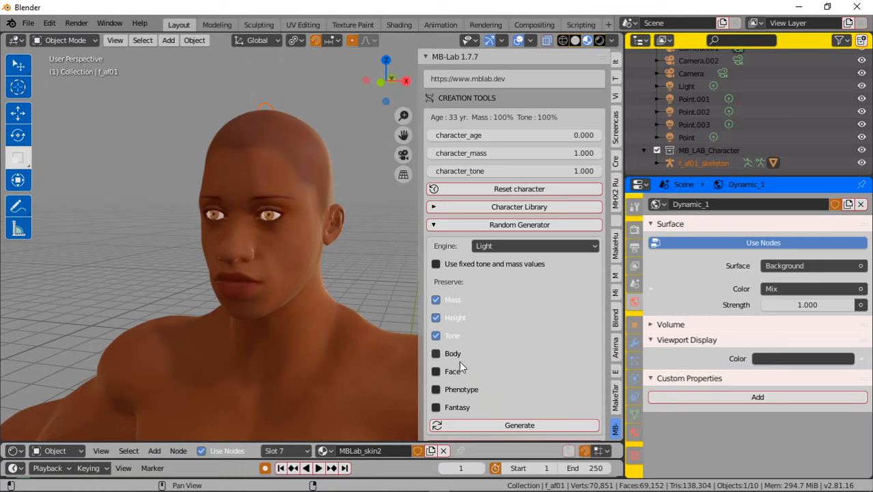
pyautogui.scroll(-5, 281, 337)
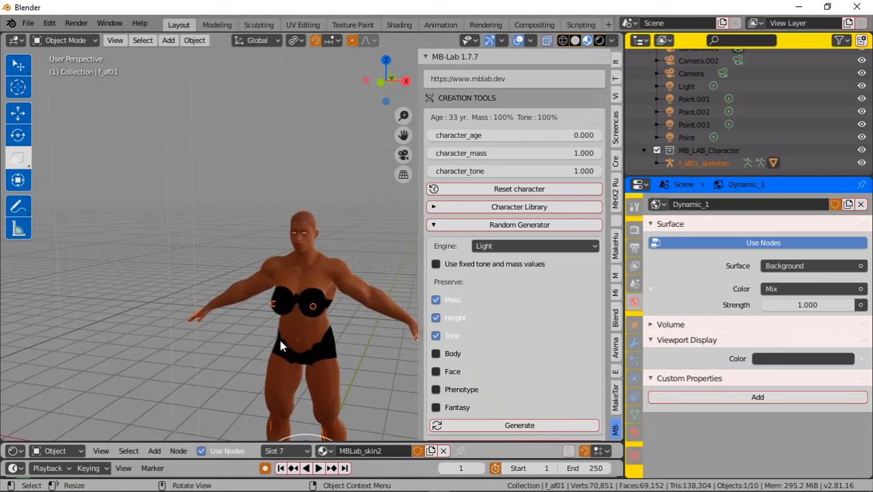
# Step: Enable preserving Body in the Random Generator and generate a series of random faces with the Light engine
pyautogui.scroll(3, 290, 344)
pyautogui.scroll(3, 295, 349)
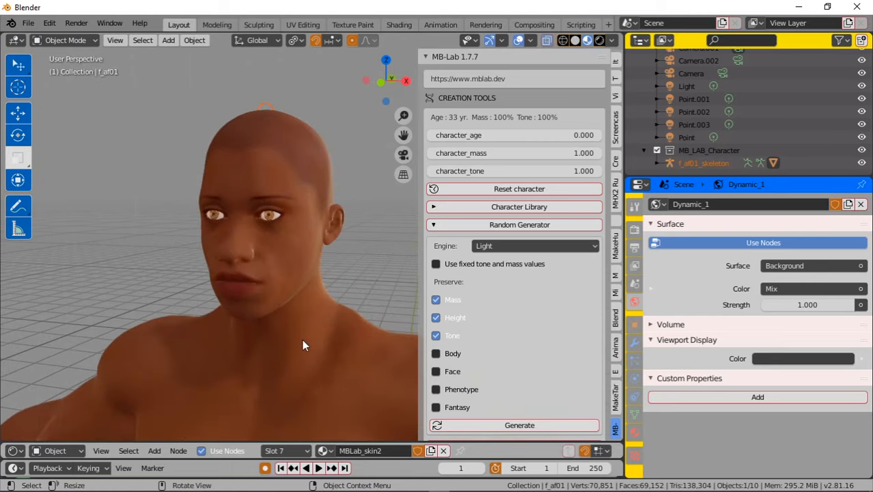
pyautogui.click(450, 355)
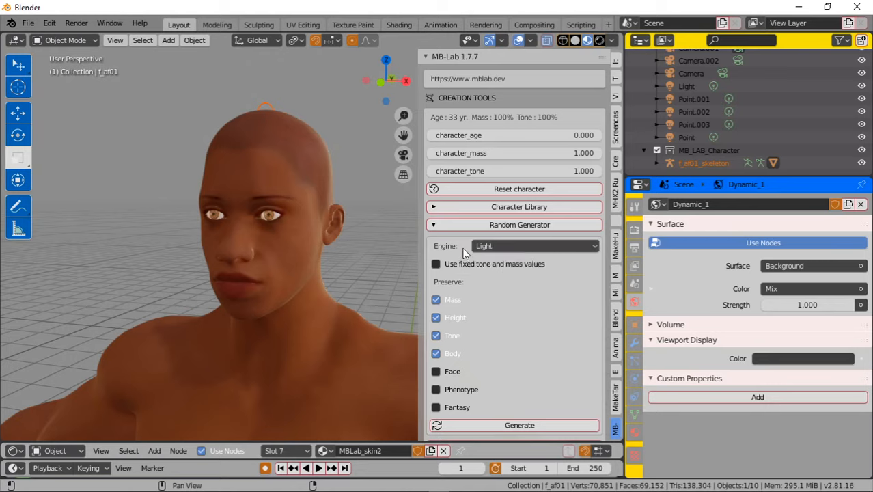
pyautogui.click(529, 425)
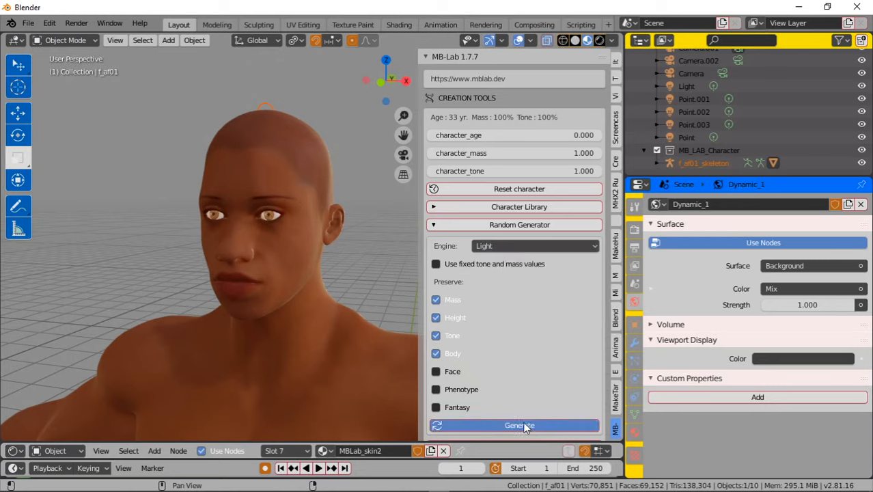
pyautogui.click(523, 426)
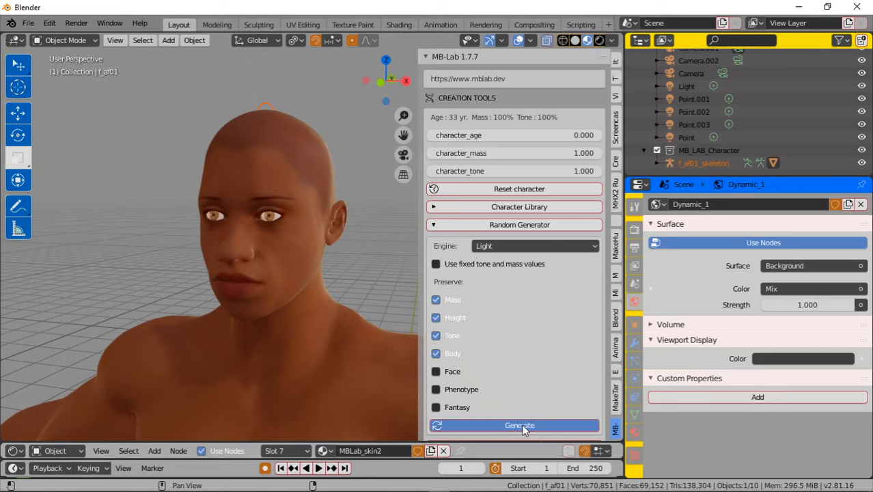
pyautogui.click(521, 425)
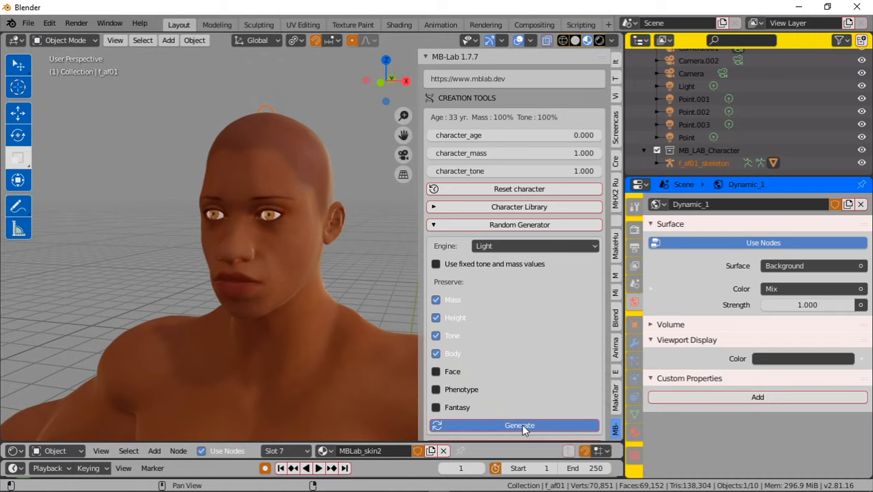
pyautogui.click(521, 424)
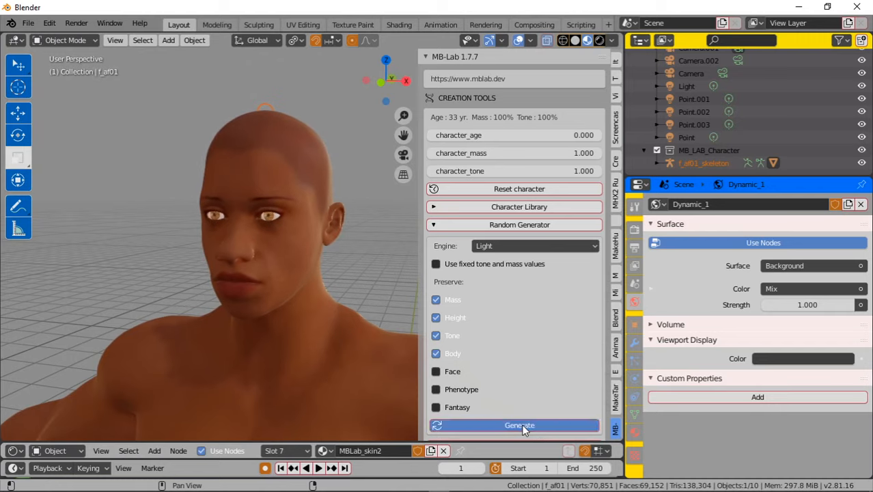
pyautogui.click(522, 425)
pyautogui.click(521, 424)
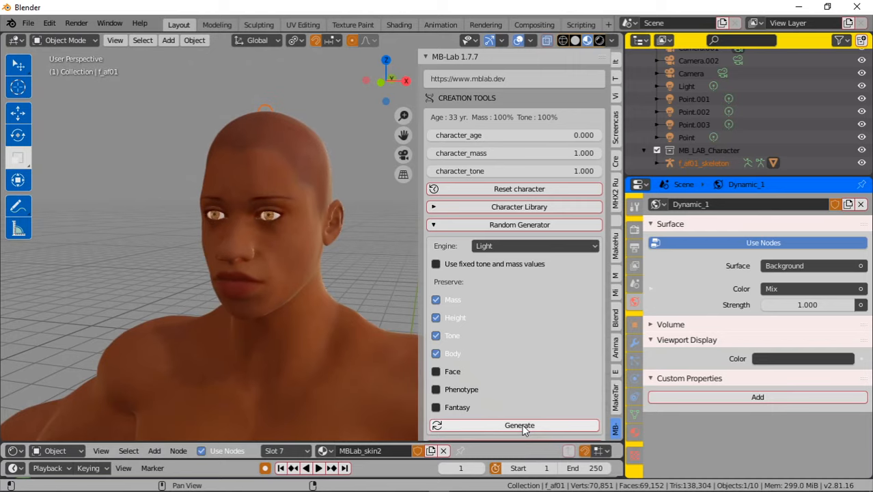
pyautogui.click(521, 425)
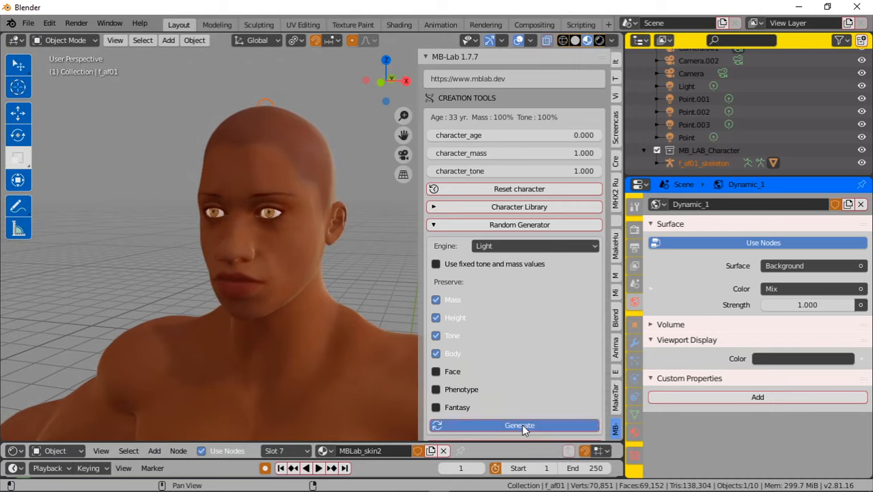
pyautogui.click(522, 424)
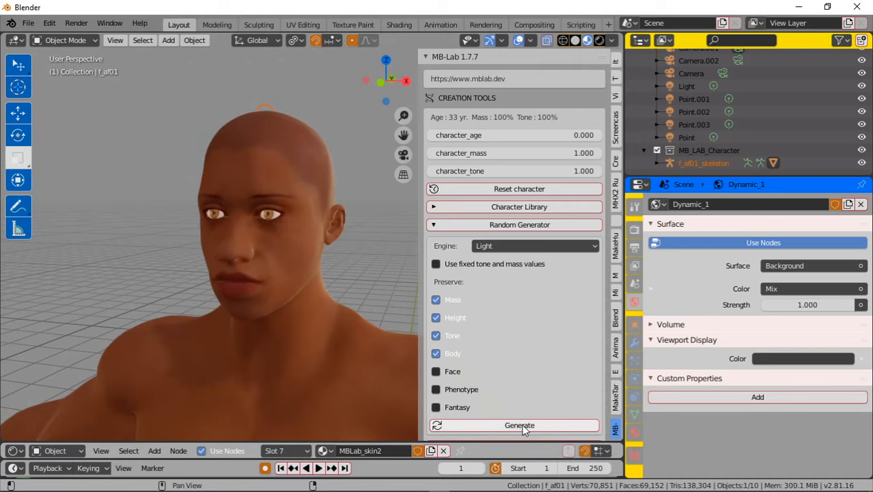
# Step: Set the random engine to Realistic and generate several new random variations of the character
pyautogui.click(539, 246)
pyautogui.click(534, 274)
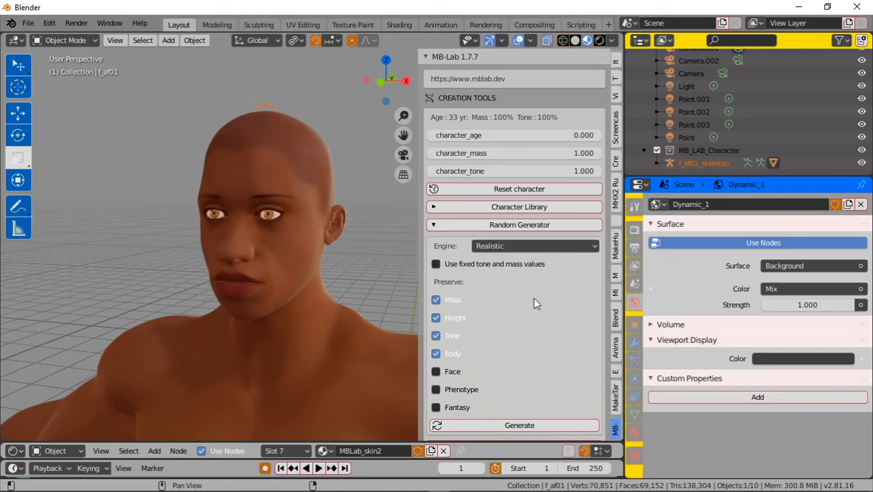
pyautogui.click(527, 426)
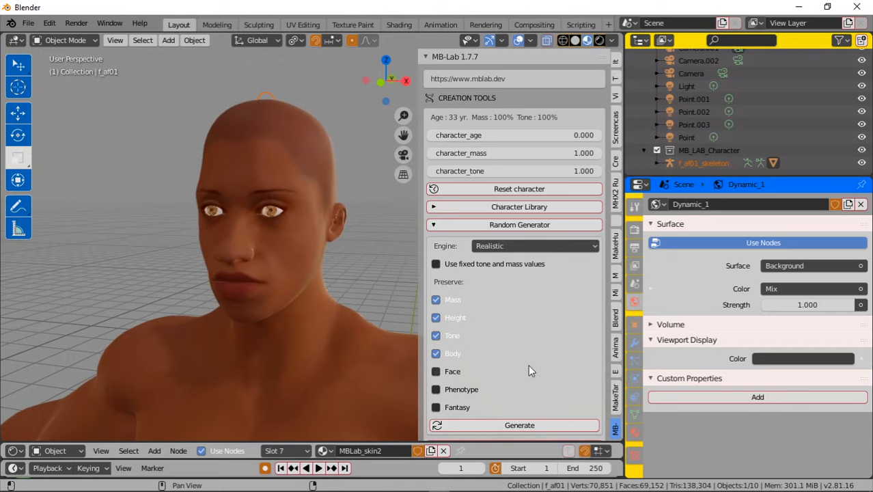
pyautogui.click(524, 423)
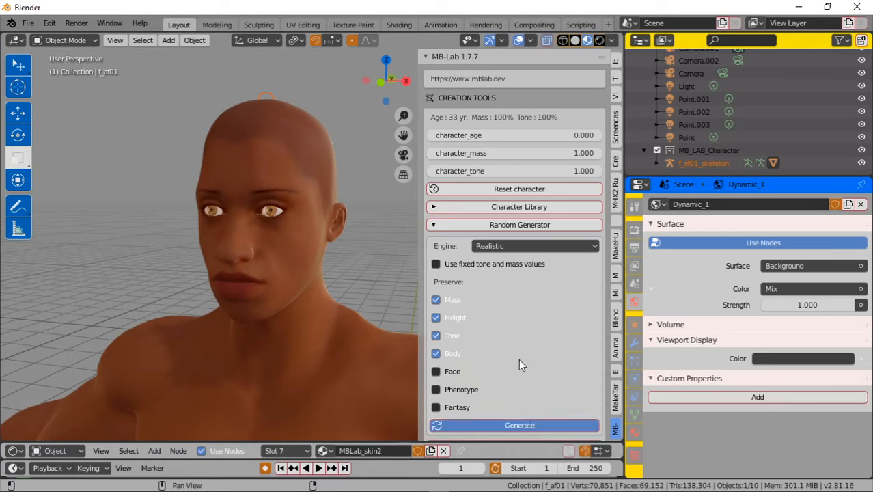
pyautogui.click(517, 423)
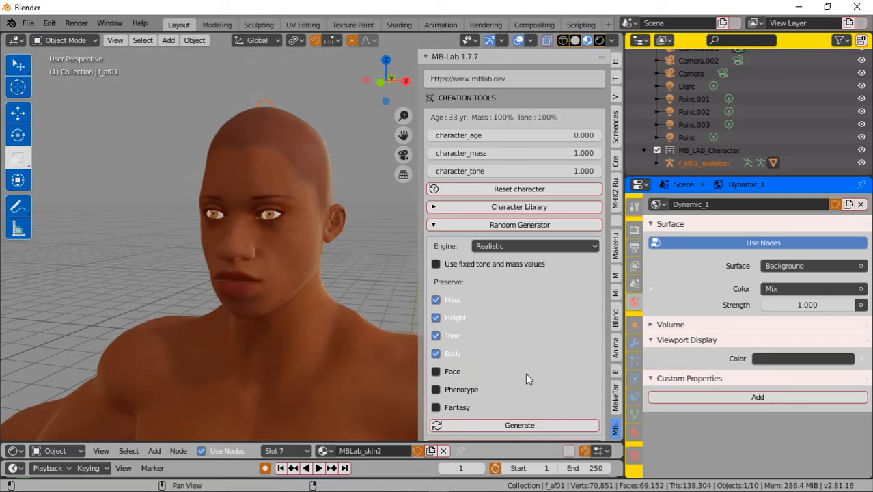
pyautogui.click(525, 424)
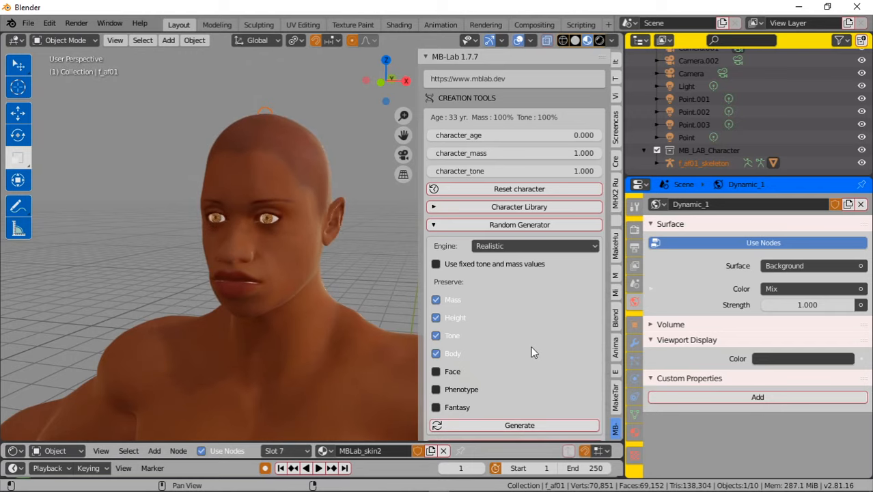
pyautogui.click(528, 424)
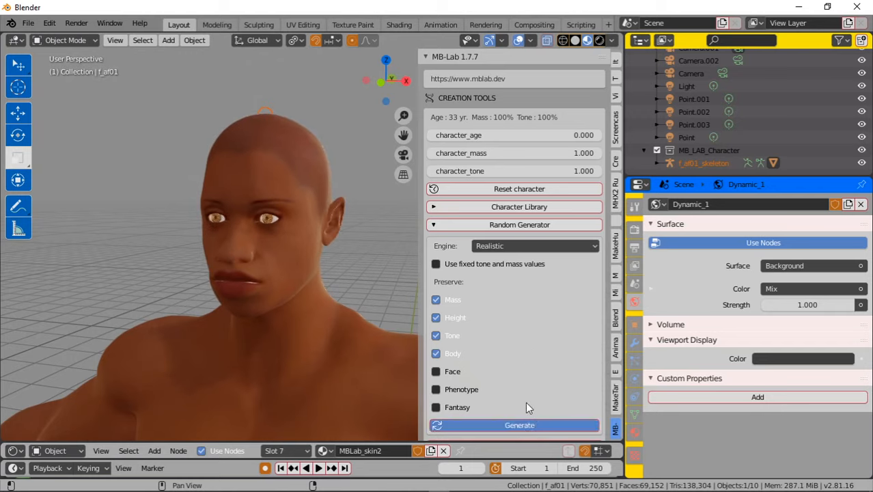
# Step: Switch the random engine to Noticeable and generate a new variation of the character
pyautogui.click(525, 246)
pyautogui.click(520, 287)
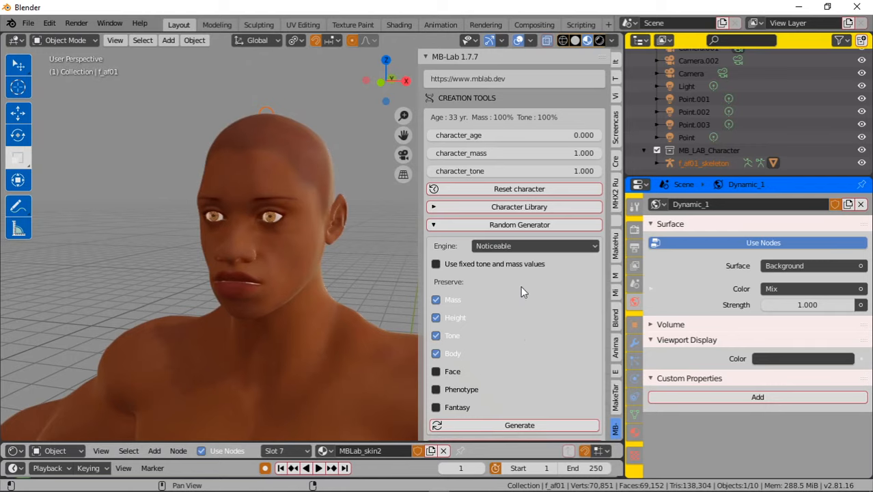
pyautogui.click(521, 426)
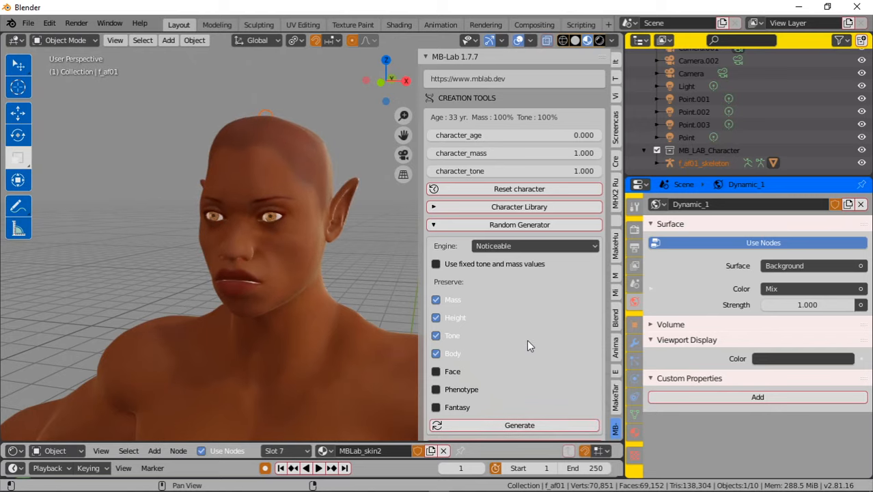
# Step: Examine the generated head and upper body from several angles and distances
pyautogui.moveTo(246, 312); pyautogui.dragTo(212, 315, button='middle')
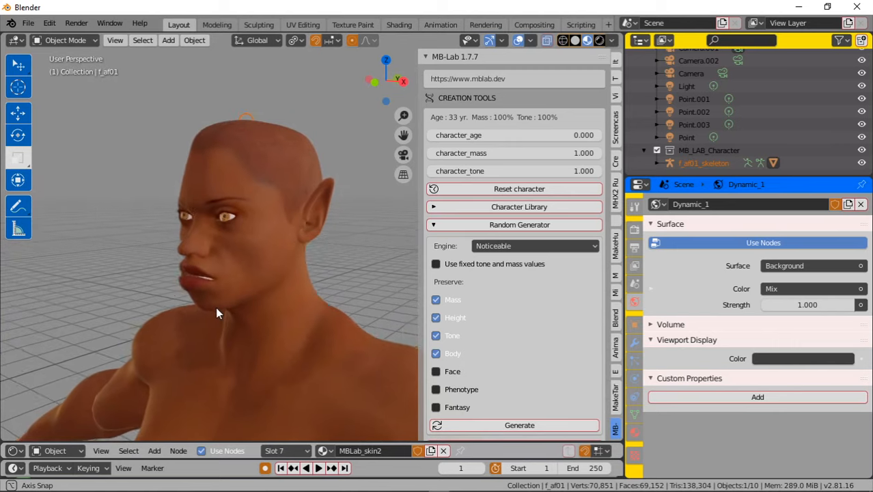
pyautogui.scroll(-5, 216, 307)
pyautogui.scroll(-1, 220, 331)
pyautogui.scroll(3, 287, 354)
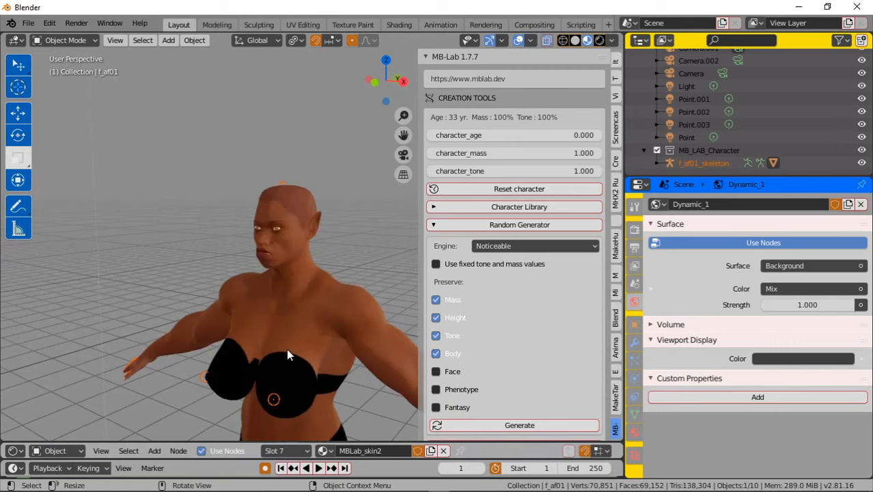
pyautogui.scroll(2, 287, 354)
pyautogui.scroll(3, 283, 338)
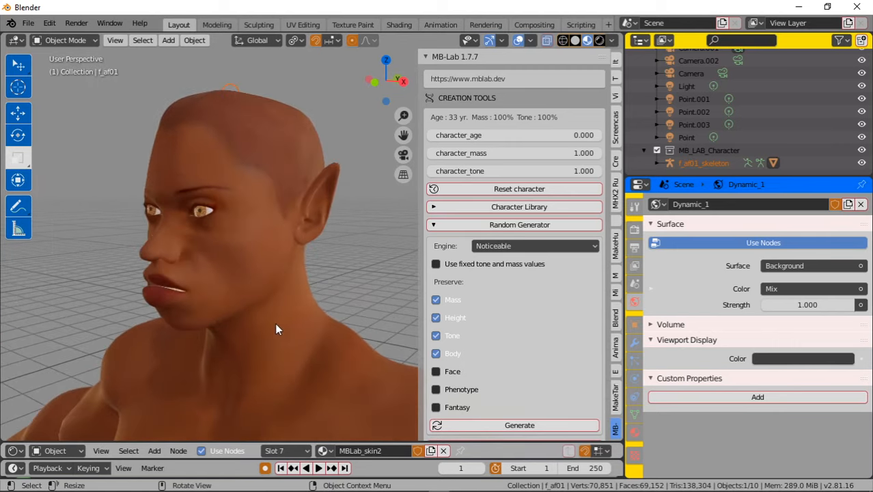
pyautogui.moveTo(246, 316); pyautogui.dragTo(330, 301, button='middle')
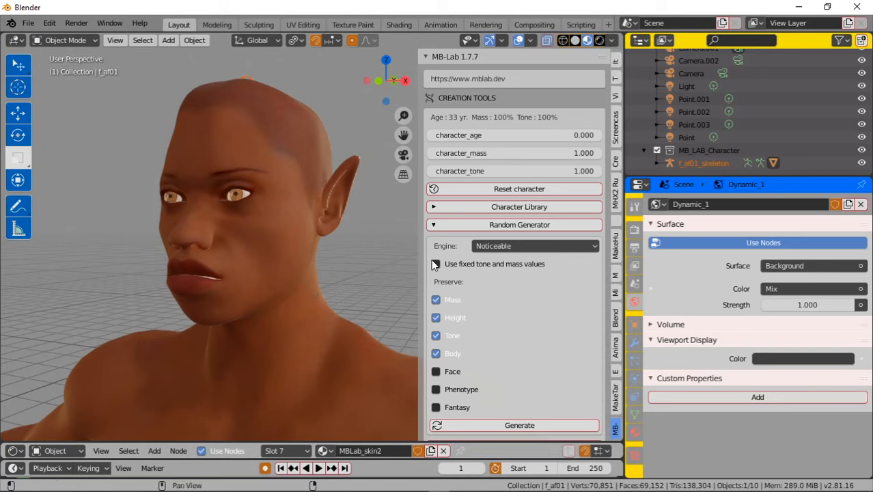
# Step: Collapse the Random Generator options and finalize the character with saving images and backup turned off
pyautogui.click(433, 223)
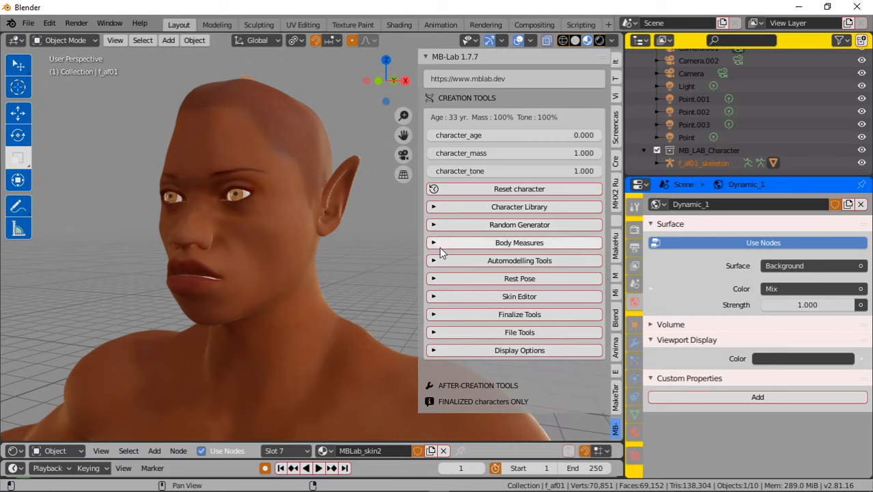
pyautogui.click(434, 315)
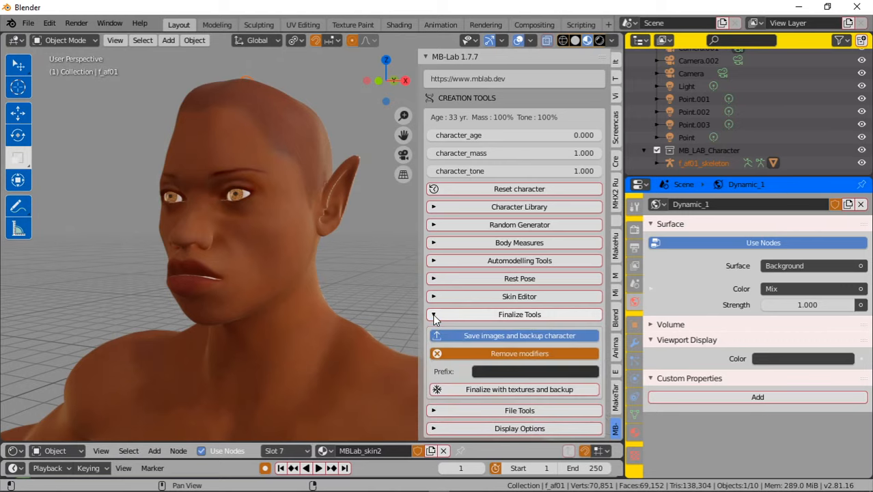
pyautogui.scroll(-2, 433, 317)
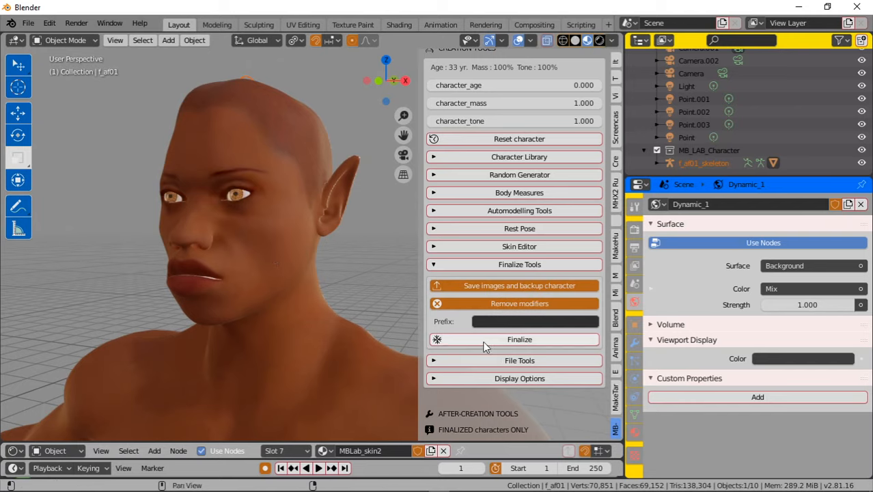
pyautogui.click(523, 338)
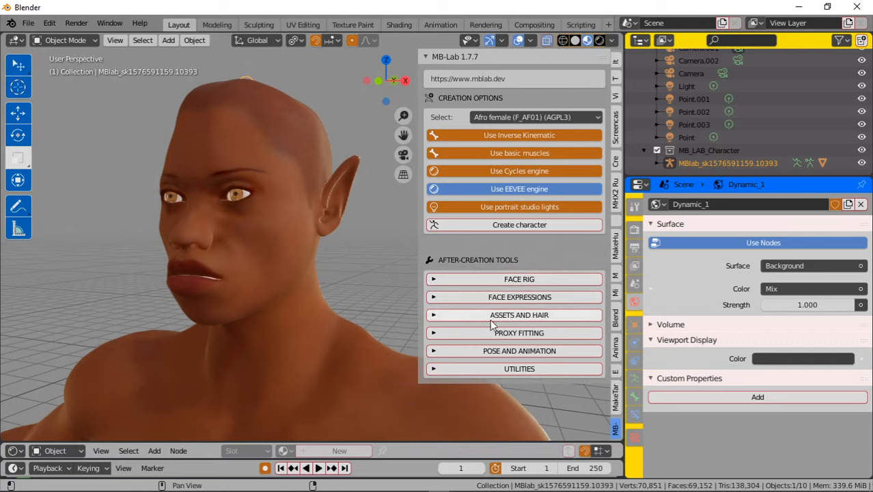
# Step: Expand the Face Expressions options and set the happy01 expression to 1.000
pyautogui.click(436, 297)
pyautogui.scroll(-2, 483, 376)
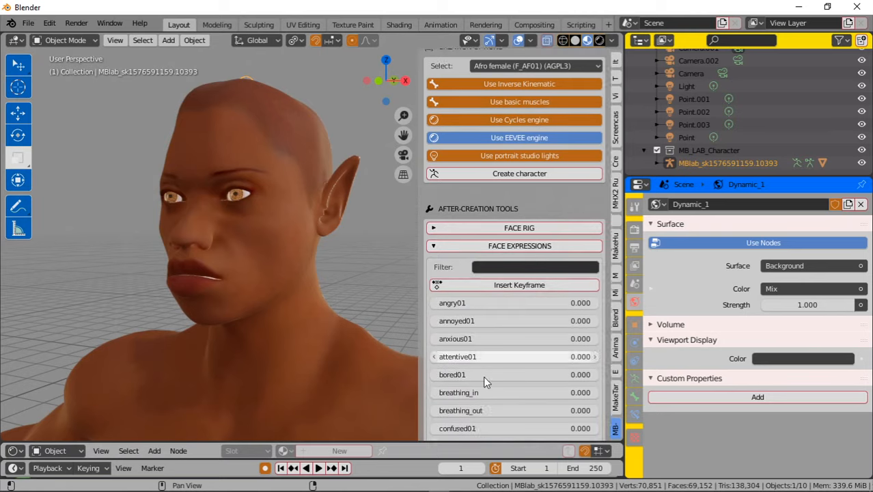
pyautogui.scroll(-4, 483, 375)
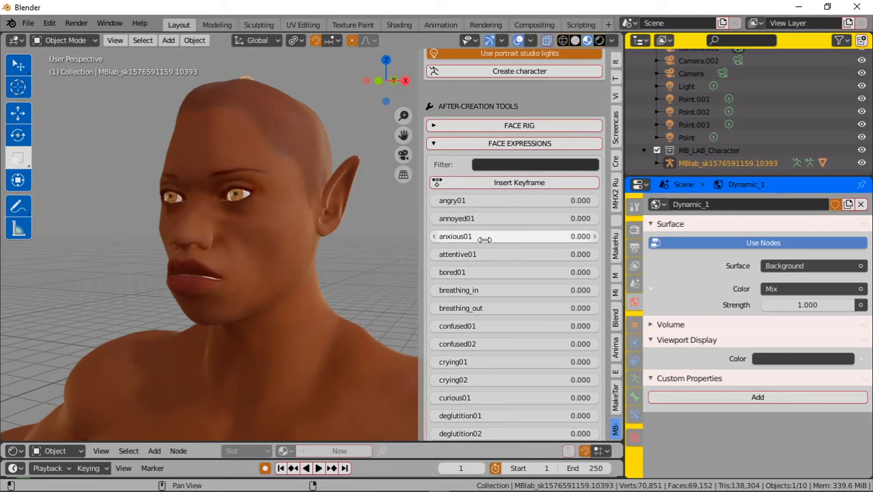
pyautogui.scroll(-6, 483, 326)
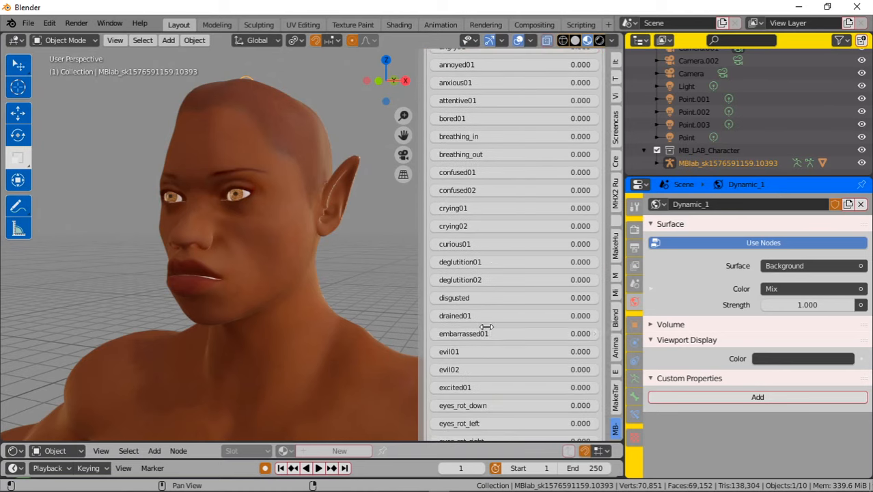
pyautogui.scroll(-11, 486, 327)
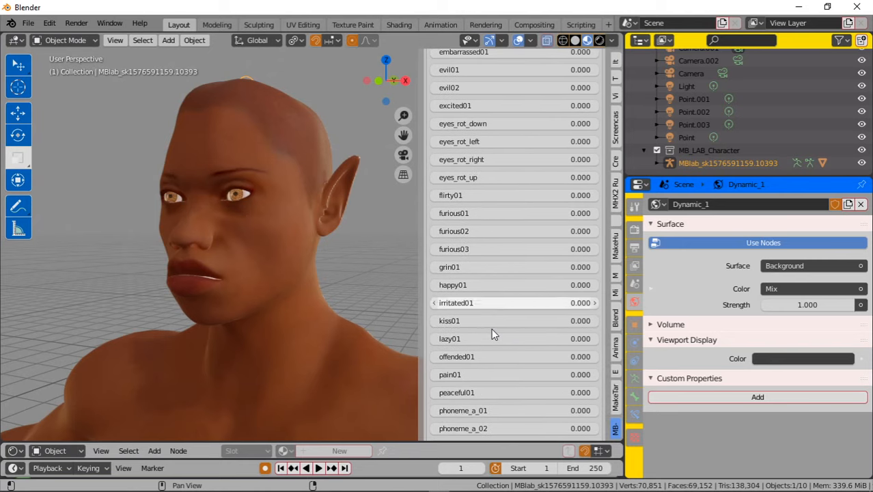
pyautogui.click(471, 285)
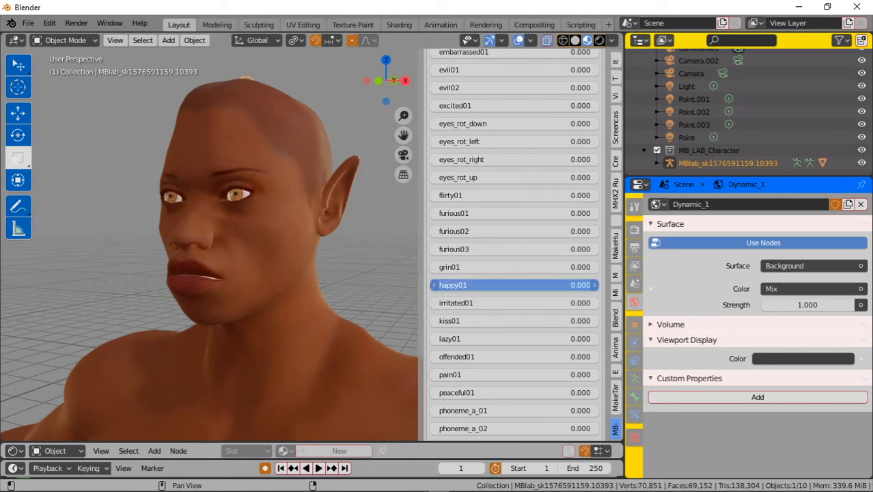
pyautogui.moveTo(465, 286); pyautogui.dragTo(595, 285)
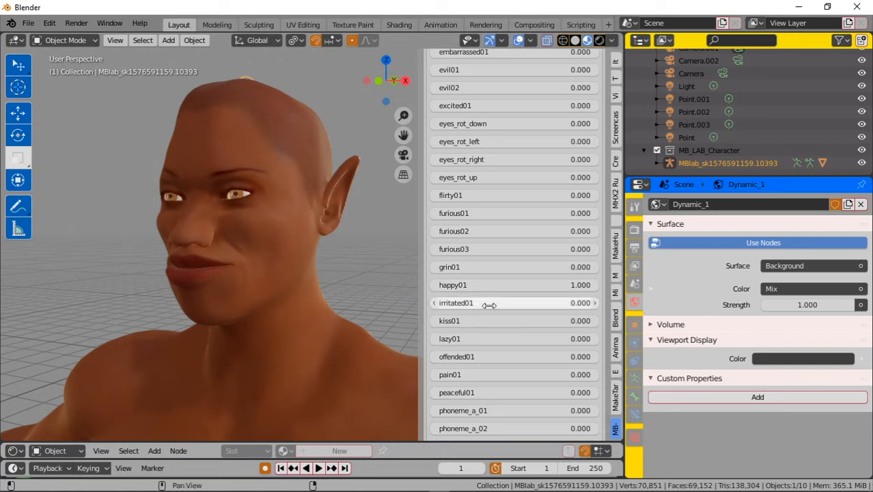
# Step: Set the surprise01 face expression to 1.000
pyautogui.scroll(-4, 497, 341)
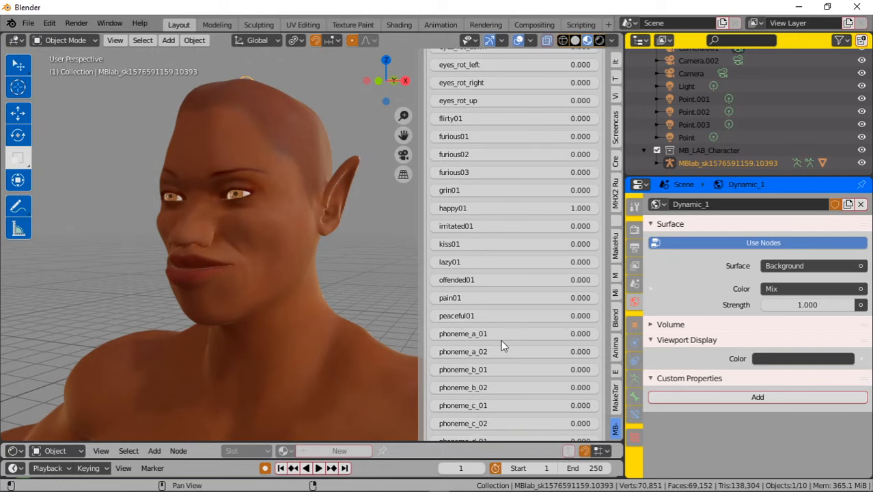
pyautogui.scroll(-20, 501, 341)
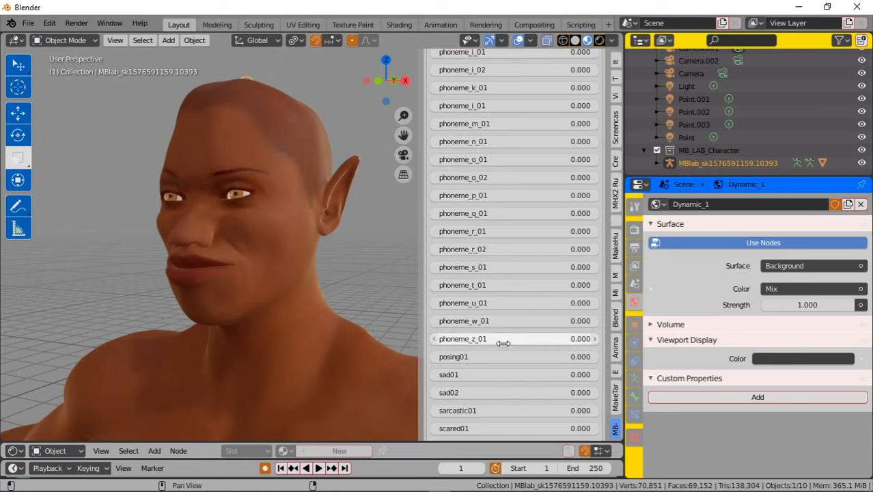
pyautogui.scroll(-11, 502, 343)
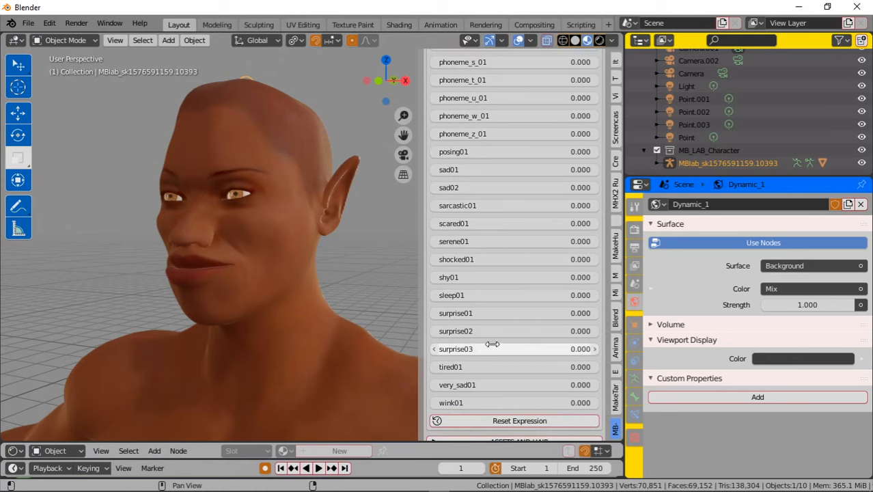
pyautogui.moveTo(483, 311); pyautogui.dragTo(595, 312)
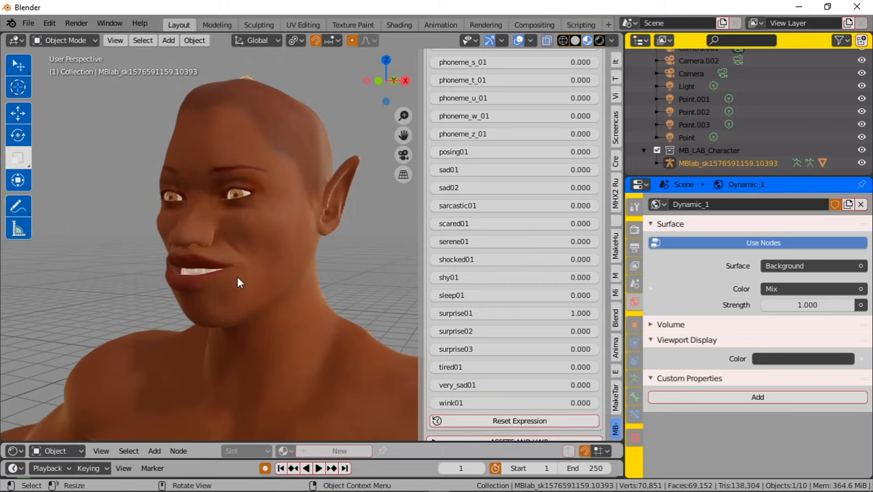
# Step: Check the combined face expression from the front and side, collapse the Face Expressions options and expand the Assets and Hair options
pyautogui.moveTo(236, 282); pyautogui.dragTo(277, 301, button='middle')
pyautogui.scroll(3, 293, 312)
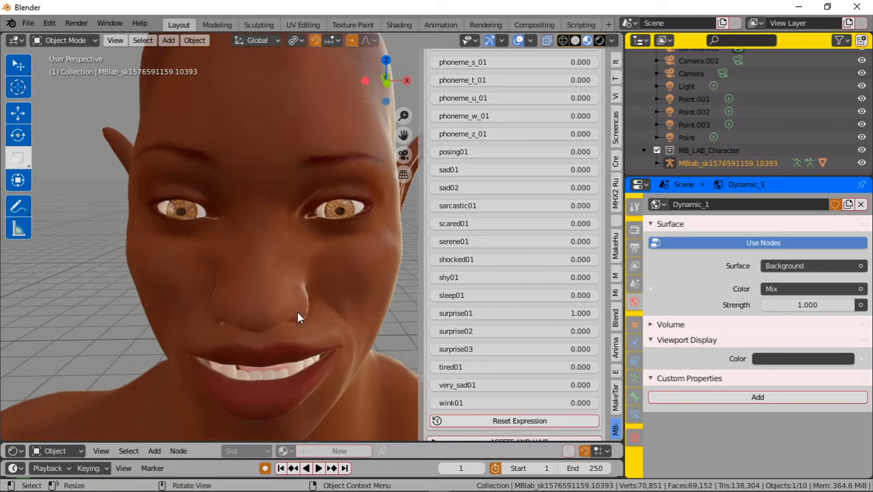
pyautogui.scroll(-2, 297, 300)
pyautogui.scroll(-2, 298, 288)
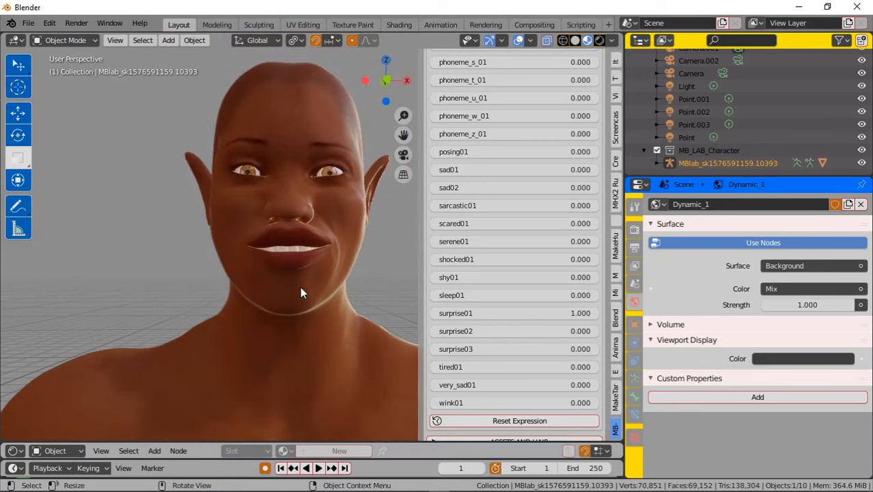
pyautogui.moveTo(301, 293); pyautogui.dragTo(412, 244, button='middle')
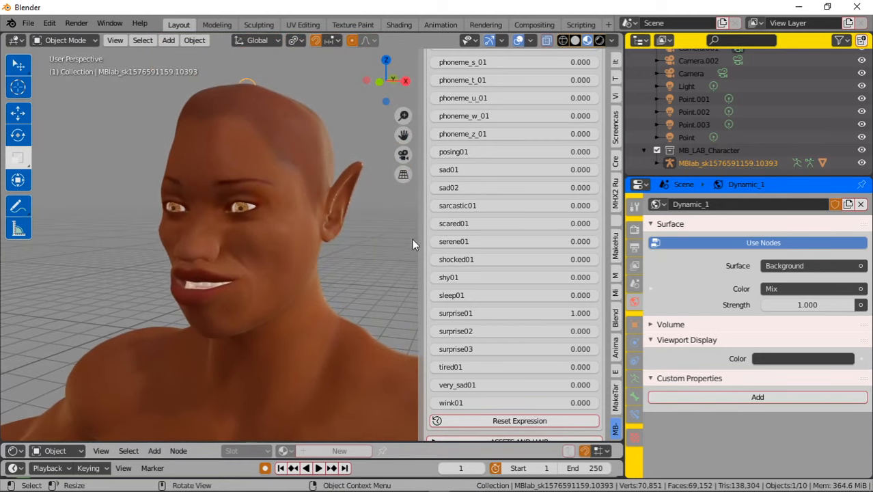
pyautogui.scroll(15, 511, 234)
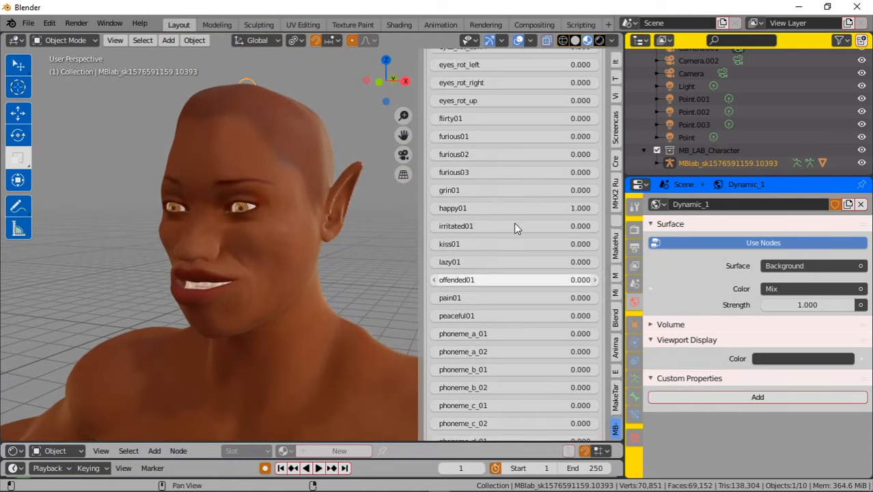
pyautogui.scroll(20, 515, 227)
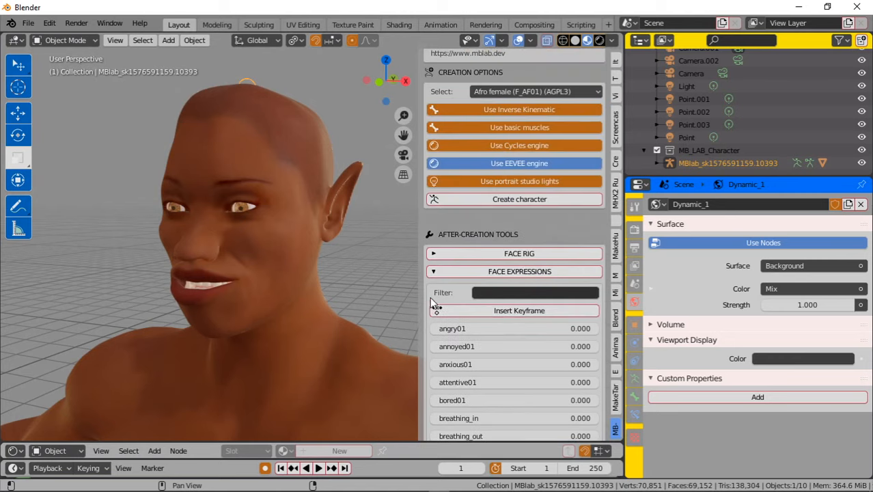
pyautogui.click(464, 271)
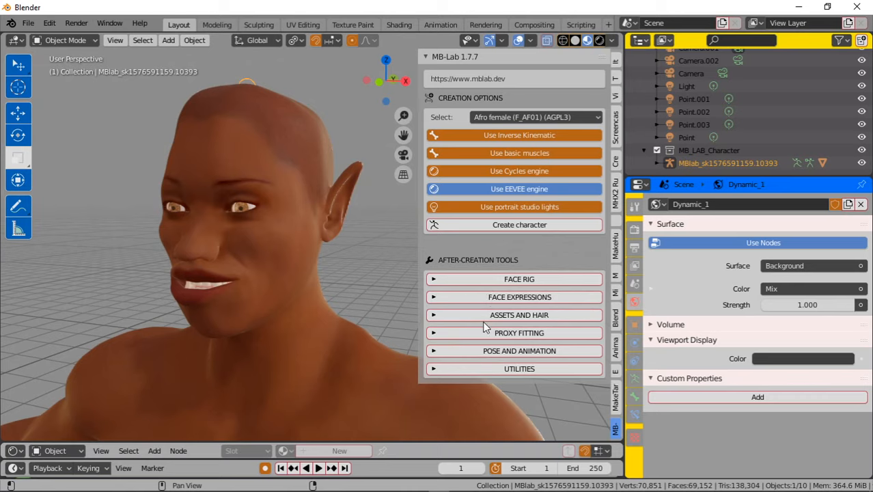
pyautogui.click(433, 315)
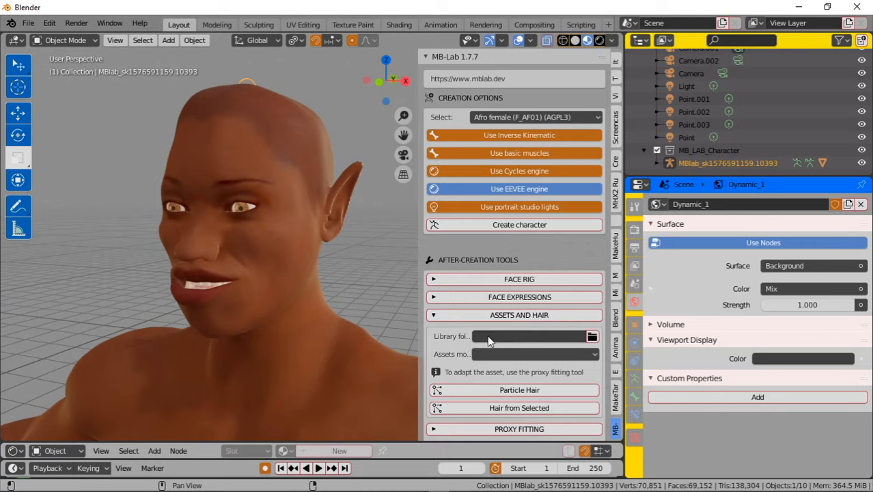
pyautogui.scroll(-2, 502, 362)
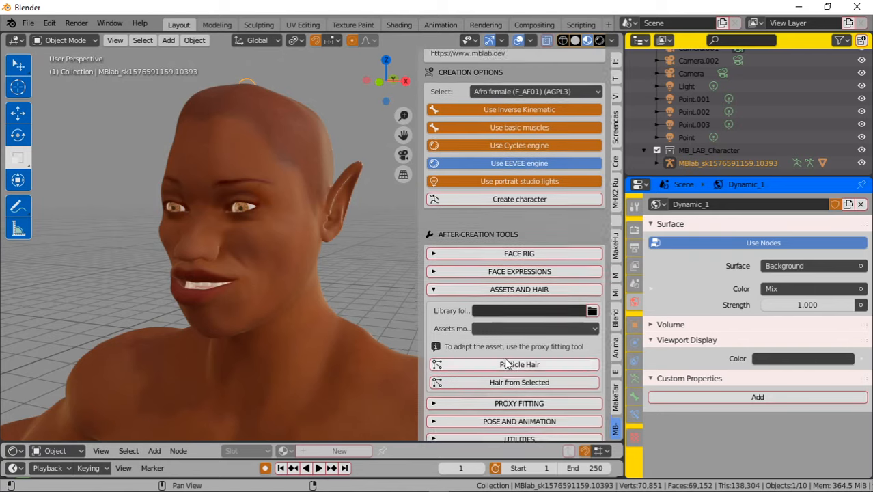
pyautogui.scroll(-1, 502, 341)
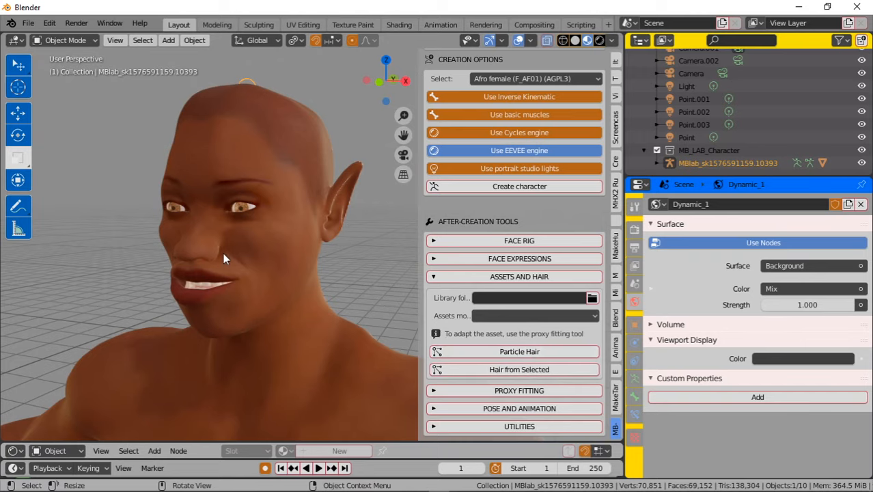
# Step: Place the 3D cursor on the crown of the character's head and check its position from several angles
pyautogui.scroll(-10, 248, 232)
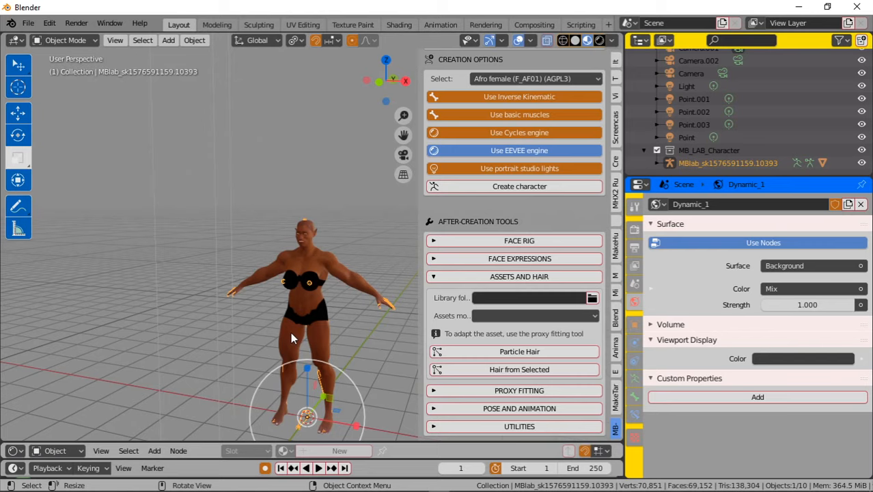
pyautogui.scroll(5, 308, 311)
pyautogui.scroll(5, 308, 310)
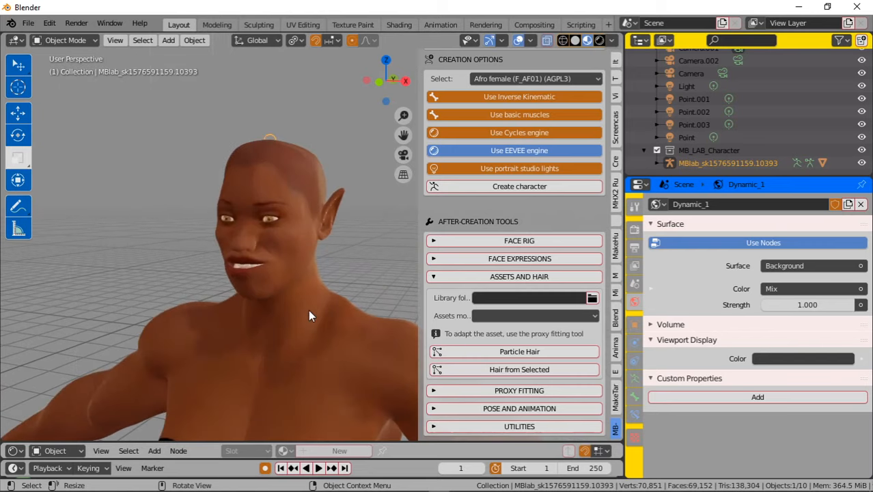
pyautogui.moveTo(262, 244); pyautogui.dragTo(263, 259, button='middle')
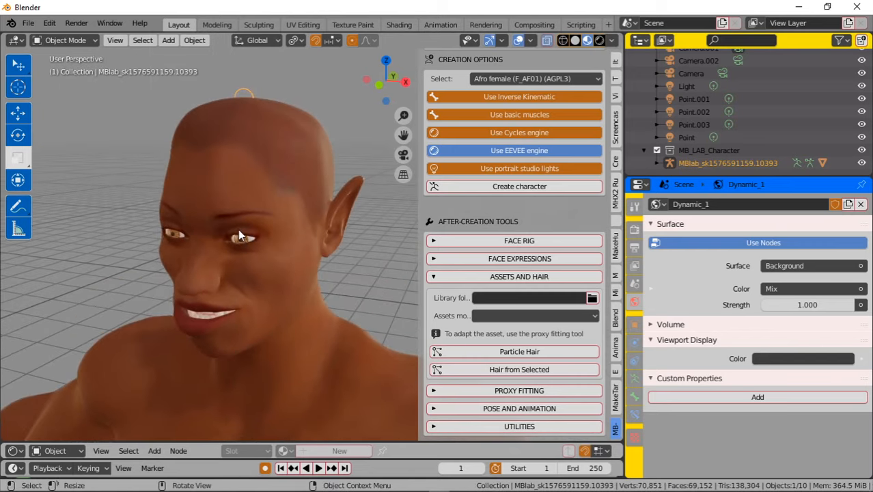
pyautogui.click(10, 89)
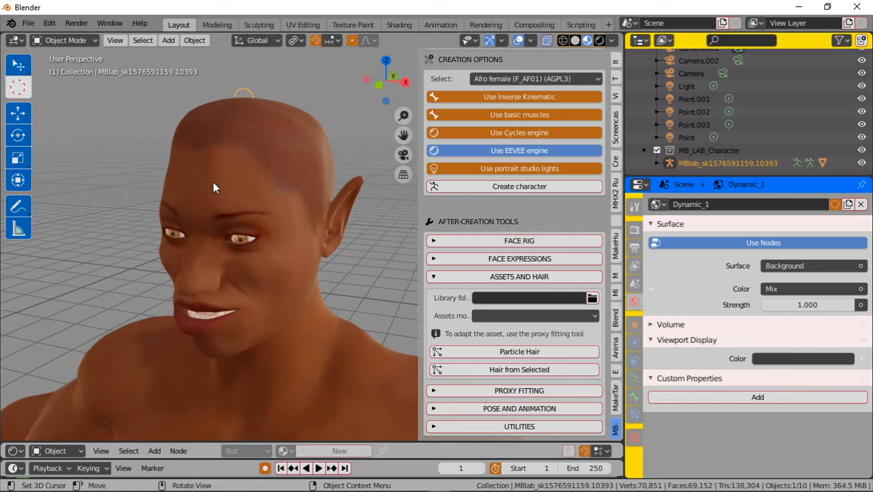
pyautogui.click(244, 216)
pyautogui.moveTo(259, 213); pyautogui.dragTo(289, 223, button='middle')
pyautogui.click(307, 182)
pyautogui.click(282, 192)
pyautogui.moveTo(298, 263)
pyautogui.mouseDown(button='middle')
pyautogui.moveTo(301, 209)
pyautogui.moveTo(295, 258)
pyautogui.mouseUp(button='middle')
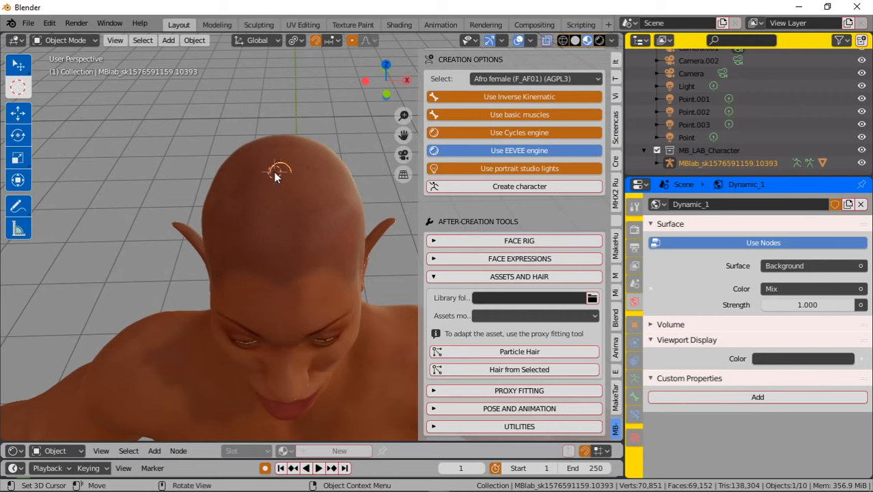
pyautogui.moveTo(276, 179); pyautogui.dragTo(287, 193, button='middle')
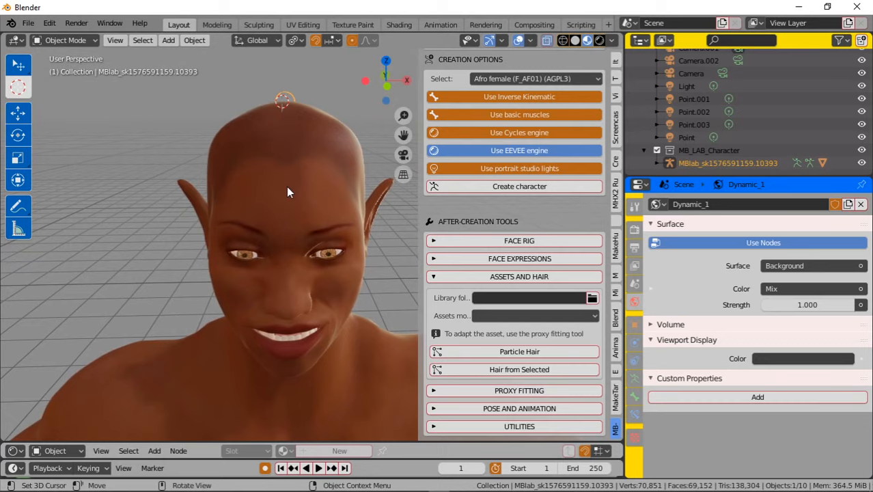
pyautogui.scroll(-4, 286, 187)
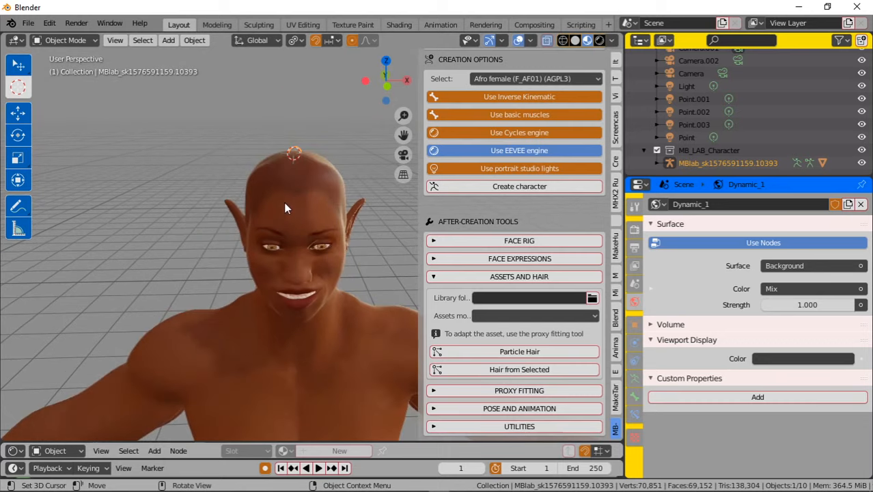
pyautogui.moveTo(303, 223); pyautogui.dragTo(259, 197, button='middle')
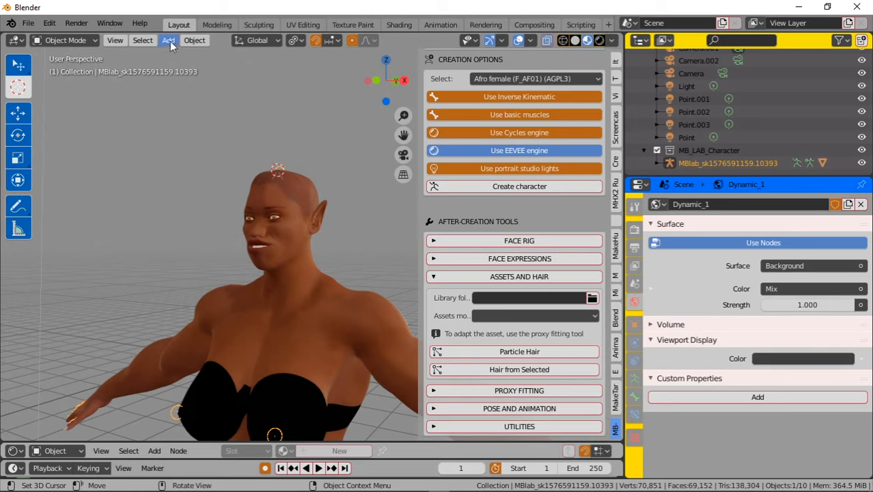
pyautogui.moveTo(277, 175)
pyautogui.mouseDown(button='middle')
pyautogui.moveTo(278, 205)
pyautogui.moveTo(273, 184)
pyautogui.mouseUp(button='middle')
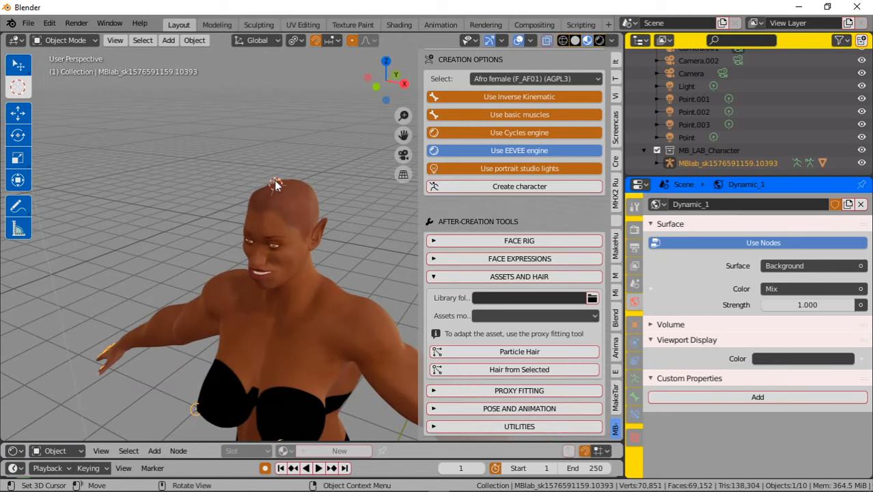
# Step: Examine the character's root bone between the feet and the 3D cursor on the head within the full-body view
pyautogui.scroll(-5, 293, 304)
pyautogui.moveTo(294, 369); pyautogui.dragTo(295, 339, button='middle')
pyautogui.scroll(-3, 295, 339)
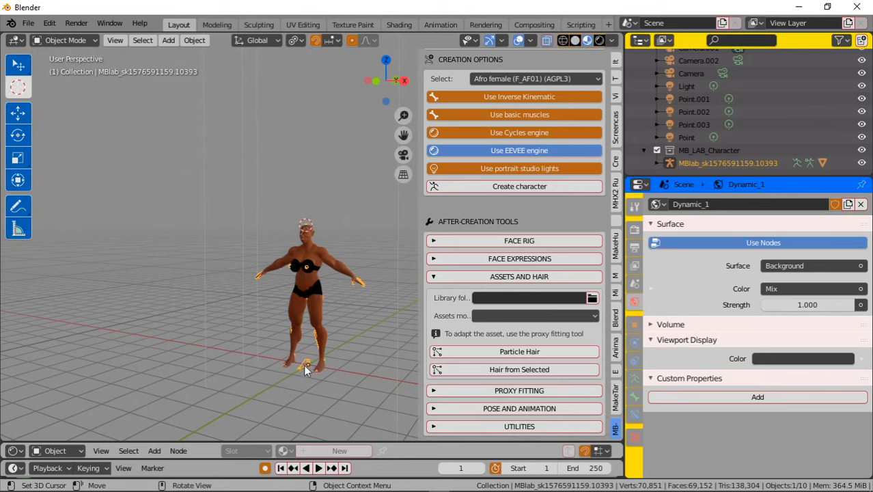
pyautogui.scroll(2, 308, 369)
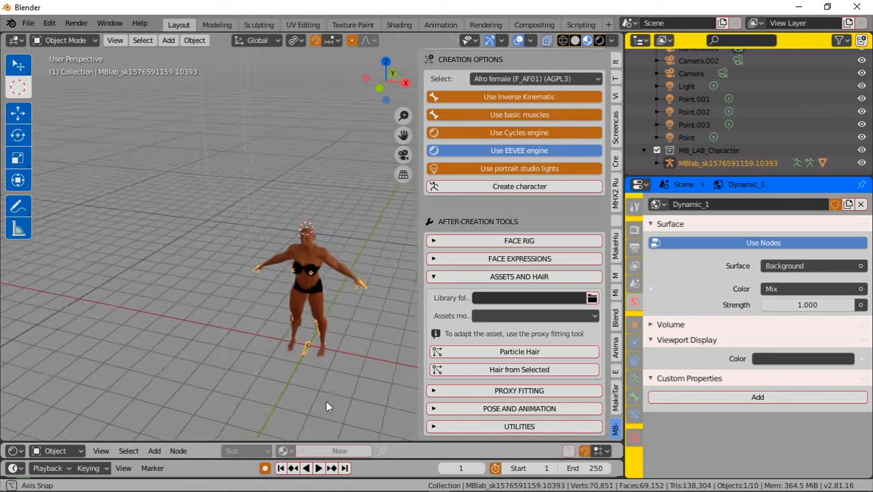
pyautogui.moveTo(325, 400); pyautogui.dragTo(280, 196, button='middle')
pyautogui.scroll(3, 308, 284)
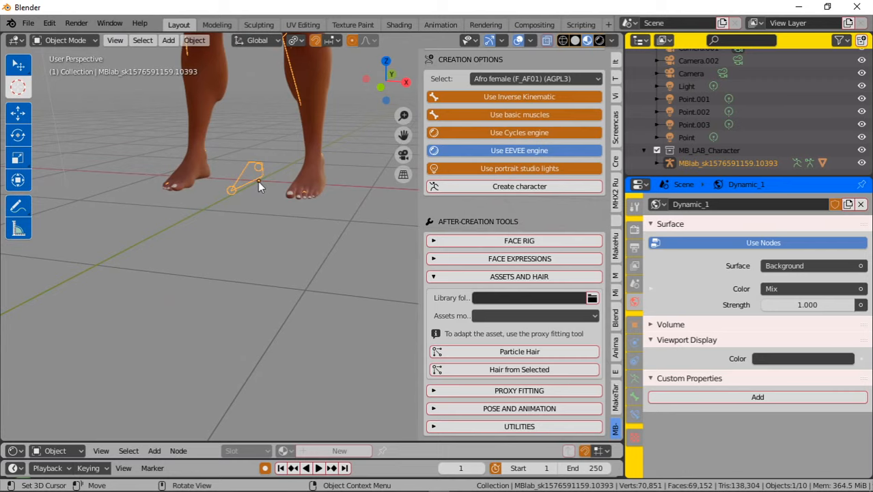
pyautogui.scroll(-6, 270, 150)
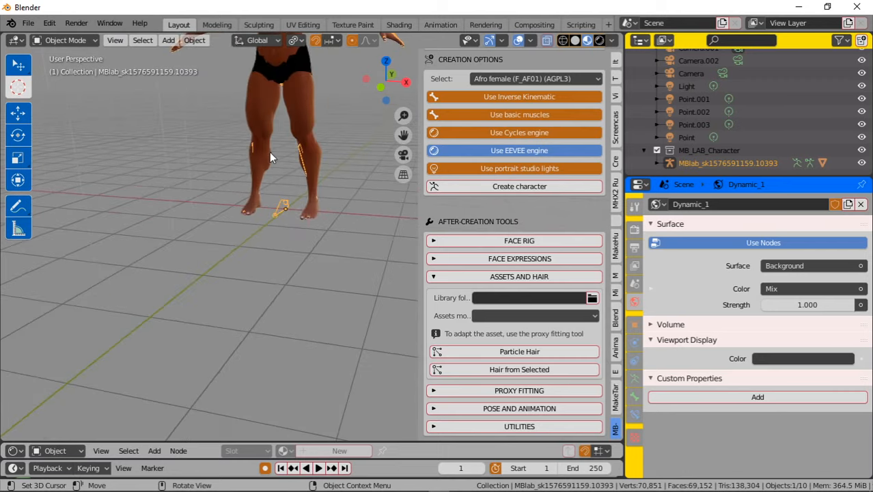
pyautogui.scroll(6, 267, 149)
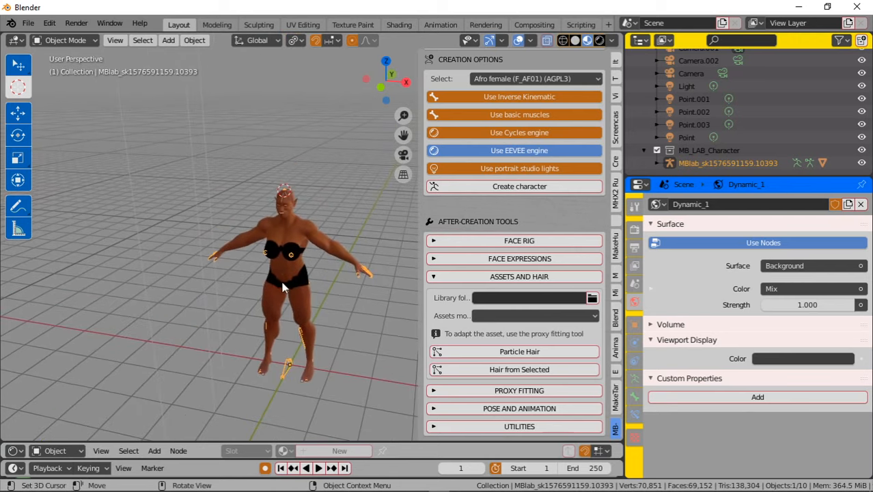
pyautogui.keyDown('shift'); pyautogui.moveTo(235, 137); pyautogui.dragTo(284, 245, button='middle'); pyautogui.keyUp('shift')
pyautogui.scroll(4, 283, 244)
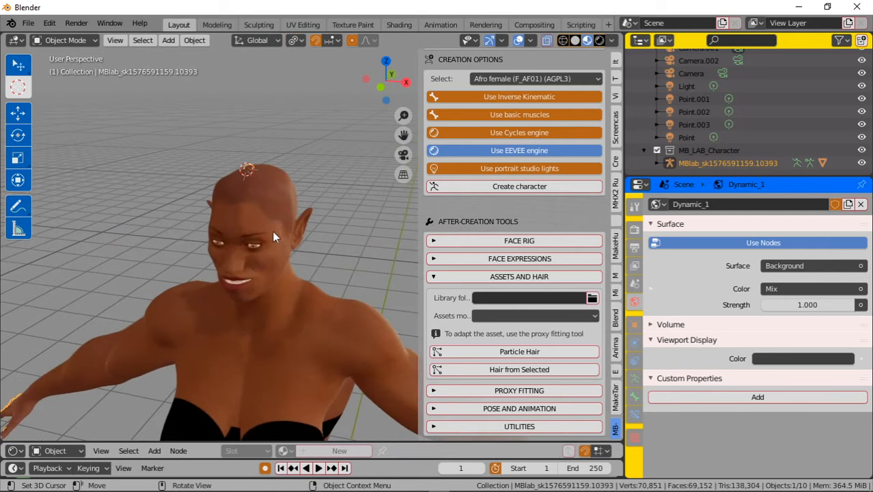
pyautogui.moveTo(219, 139); pyautogui.dragTo(237, 125, button='middle')
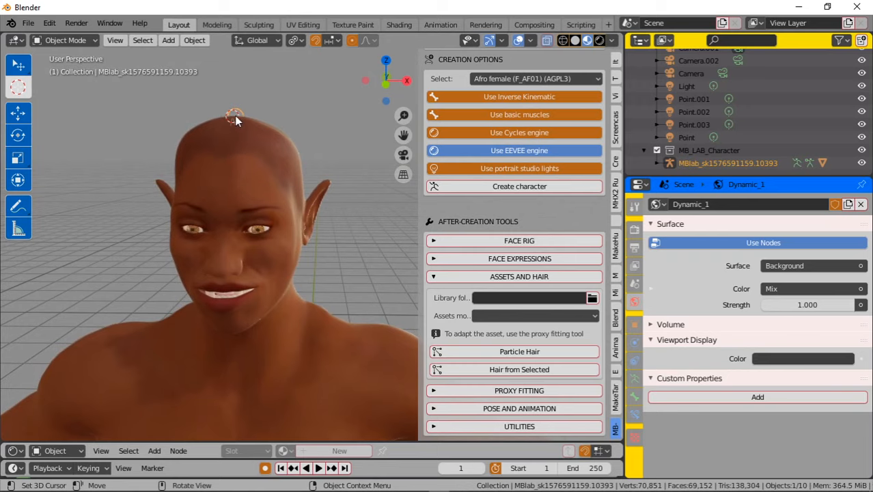
pyautogui.scroll(-3, 233, 244)
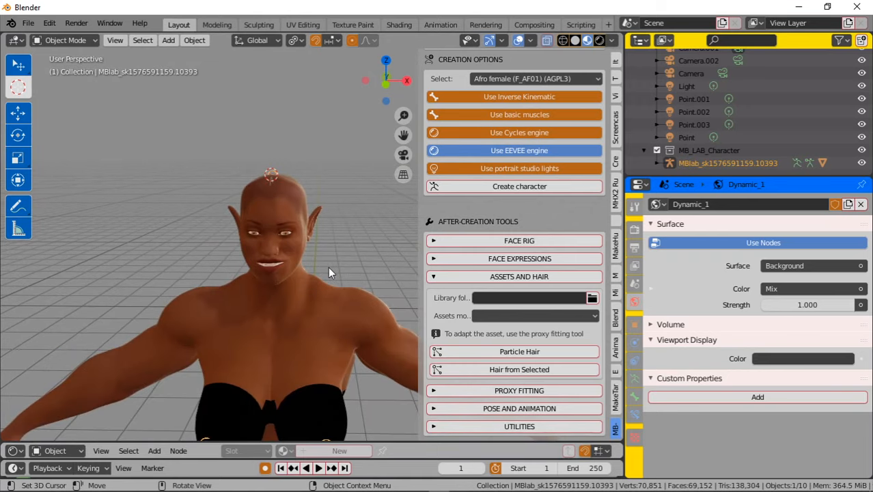
pyautogui.scroll(-4, 328, 266)
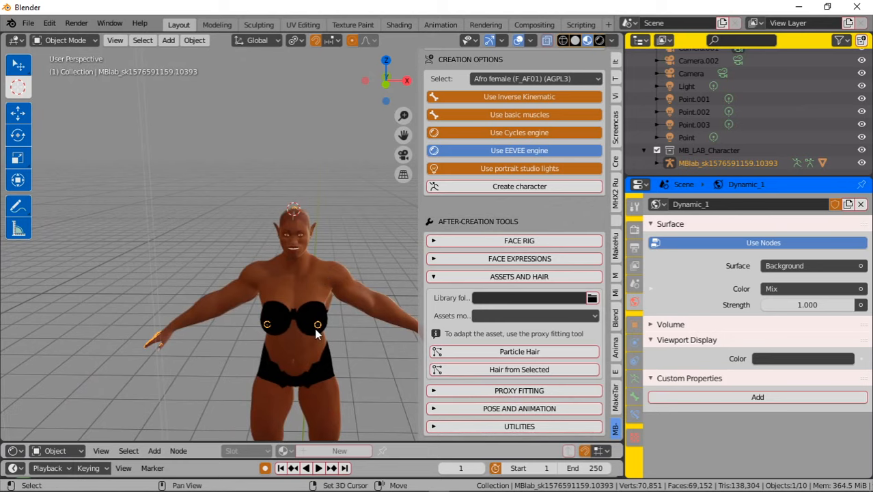
pyautogui.keyDown('shift'); pyautogui.moveTo(314, 328); pyautogui.dragTo(290, 161, button='middle'); pyautogui.keyUp('shift')
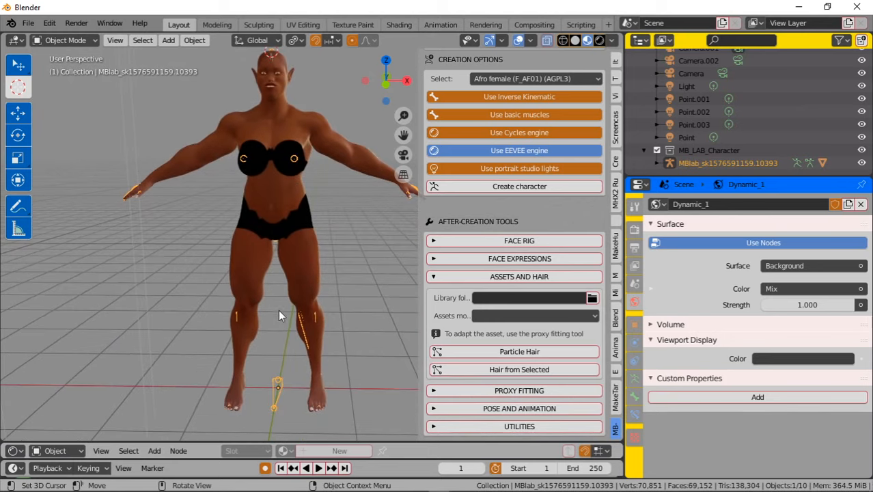
# Step: Add particle hair to the character and inspect both the generated hair and the head
pyautogui.click(532, 353)
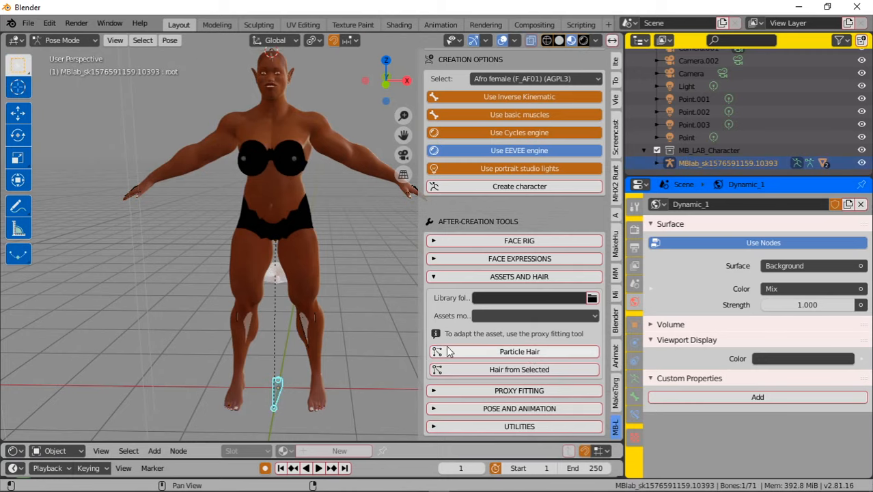
pyautogui.moveTo(349, 300); pyautogui.dragTo(368, 288, button='middle')
pyautogui.scroll(5, 238, 325)
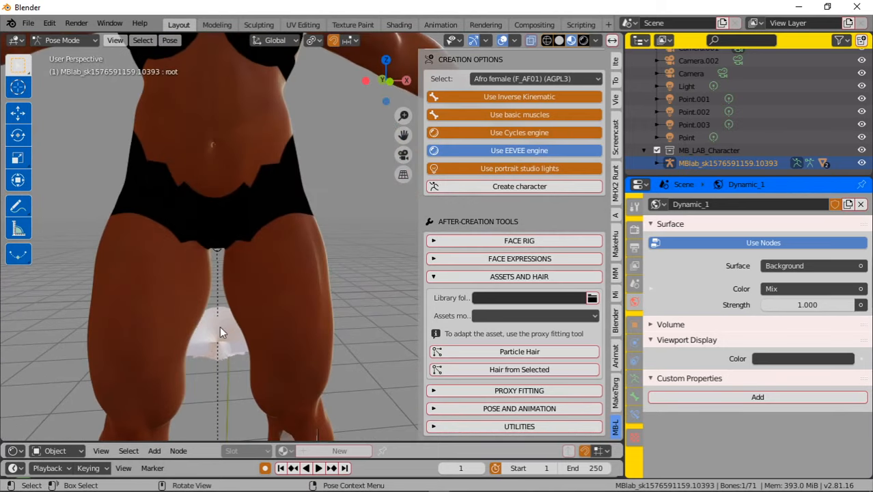
pyautogui.moveTo(219, 326); pyautogui.dragTo(317, 217, button='middle')
pyautogui.scroll(4, 322, 171)
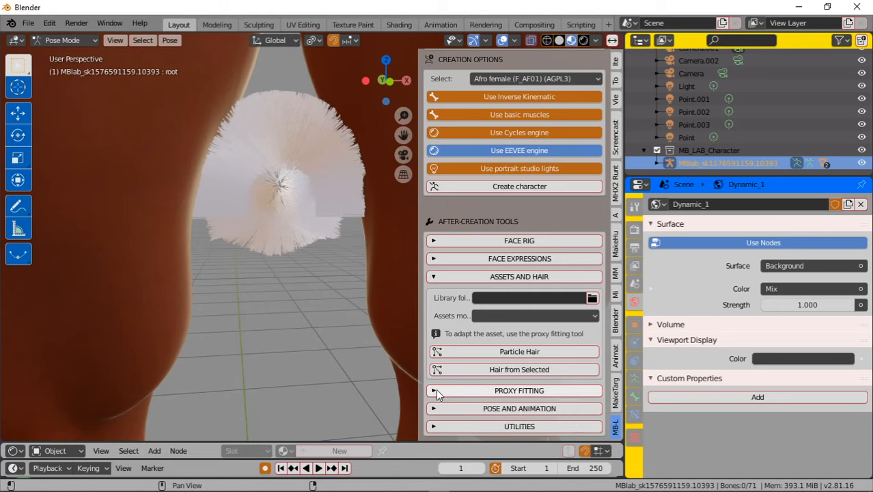
pyautogui.scroll(-8, 287, 253)
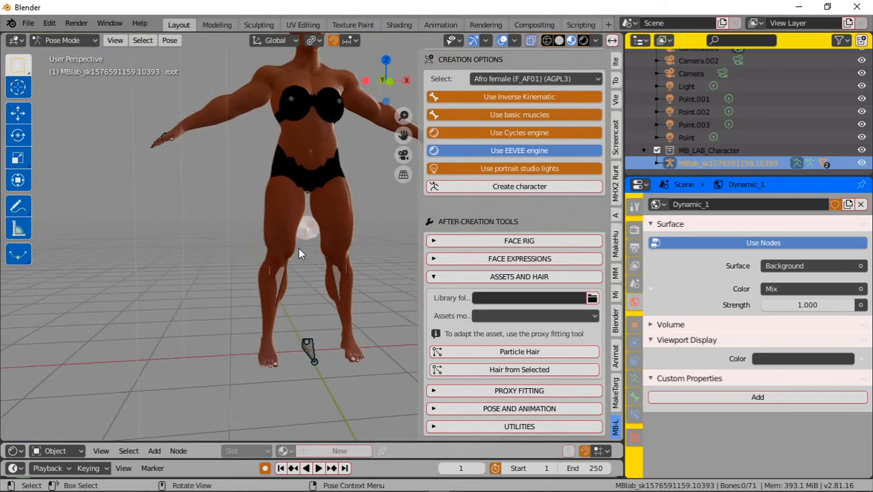
pyautogui.keyDown('shift'); pyautogui.moveTo(299, 195); pyautogui.dragTo(292, 381, button='middle'); pyautogui.keyUp('shift')
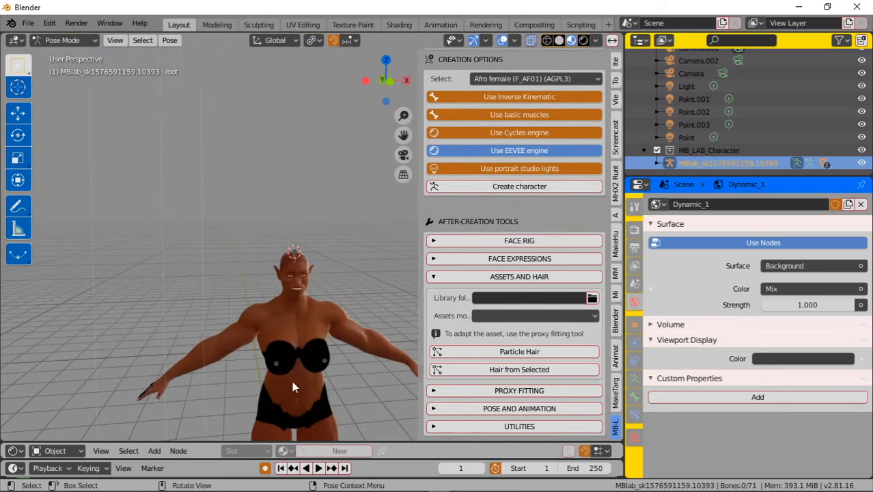
pyautogui.scroll(3, 298, 333)
pyautogui.scroll(5, 294, 331)
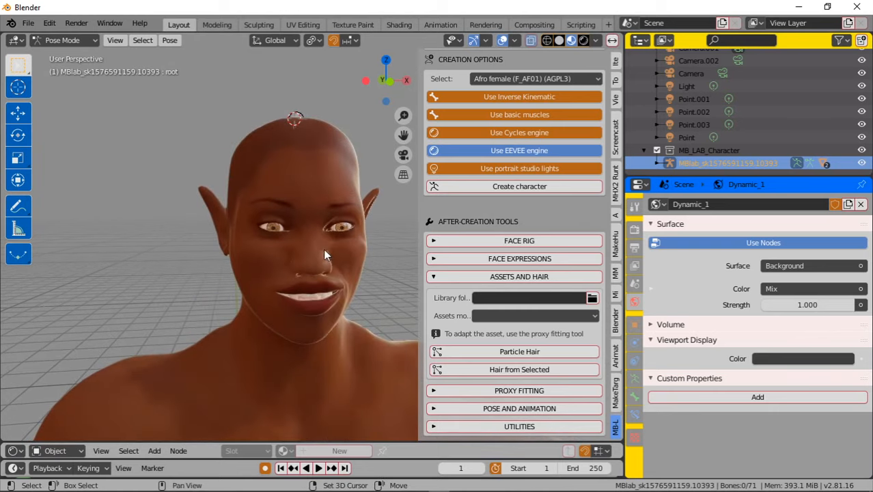
pyautogui.keyDown('shift'); pyautogui.moveTo(315, 233); pyautogui.dragTo(301, 218, button='middle'); pyautogui.keyUp('shift')
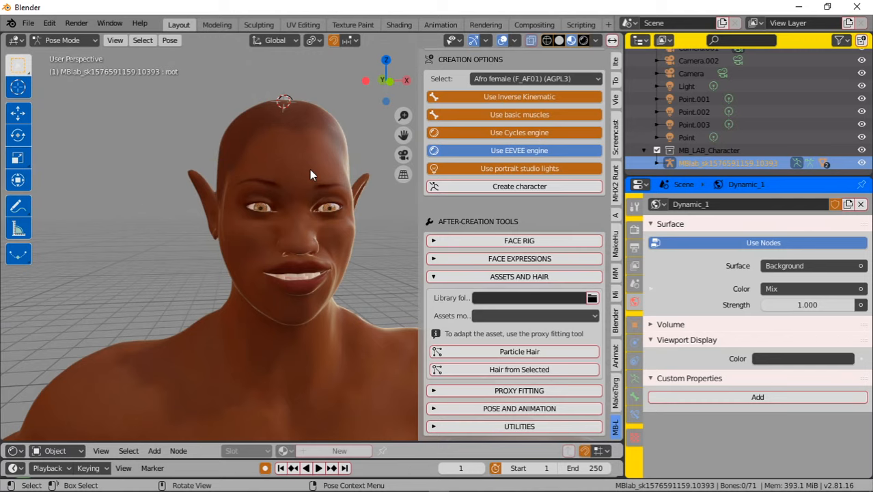
# Step: Expand the Proxy Fitting options and review the settings for fitting Head_Hair to the character's body
pyautogui.moveTo(335, 171)
pyautogui.mouseDown(button='middle')
pyautogui.moveTo(294, 196)
pyautogui.moveTo(261, 191)
pyautogui.moveTo(284, 176)
pyautogui.moveTo(345, 176)
pyautogui.mouseUp(button='middle')
pyautogui.scroll(-2, 343, 171)
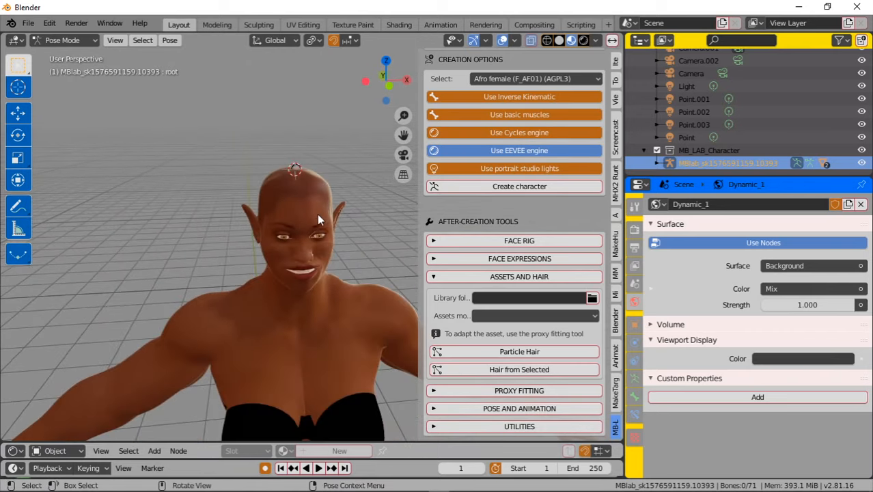
pyautogui.scroll(4, 313, 270)
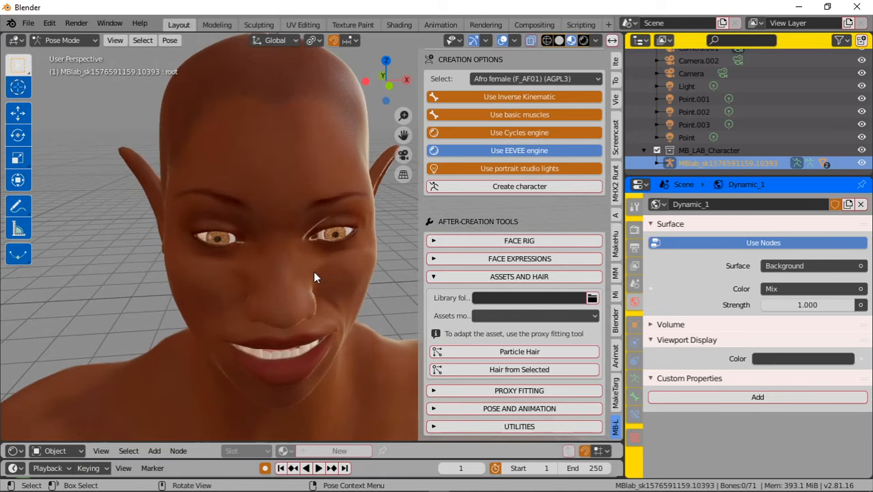
pyautogui.scroll(-4, 348, 283)
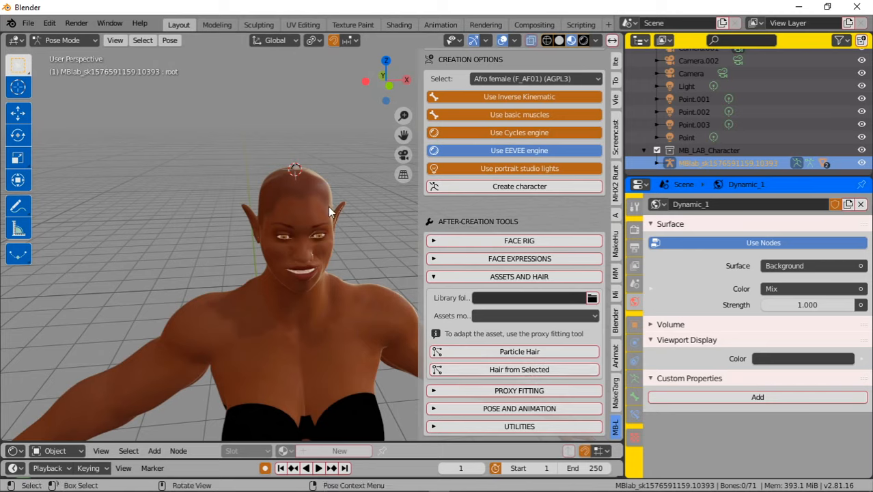
pyautogui.moveTo(315, 213); pyautogui.dragTo(350, 247, button='middle')
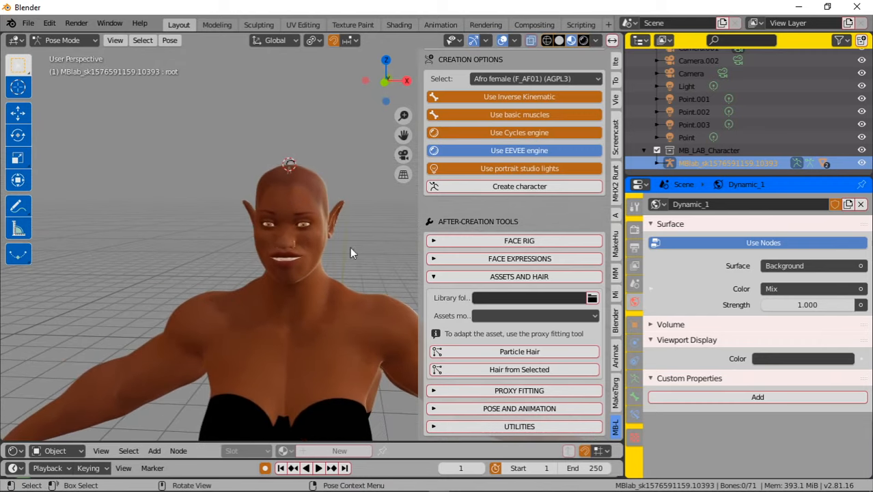
pyautogui.click(434, 393)
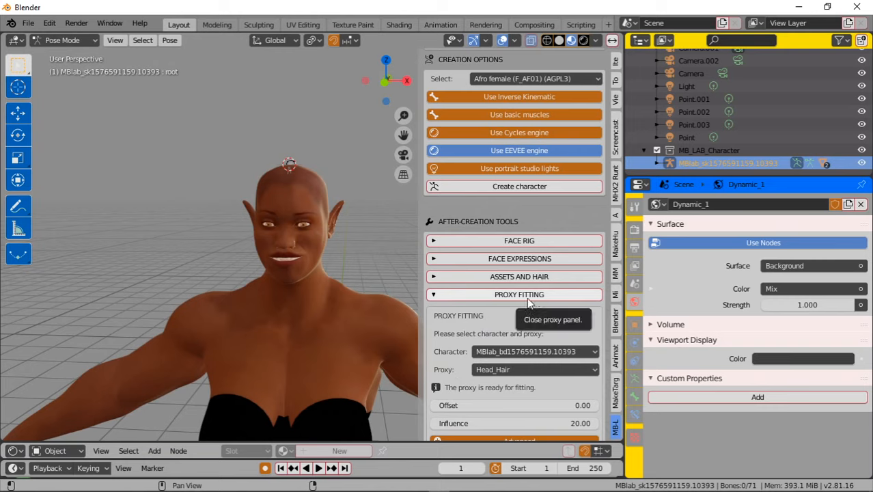
pyautogui.scroll(-2, 488, 337)
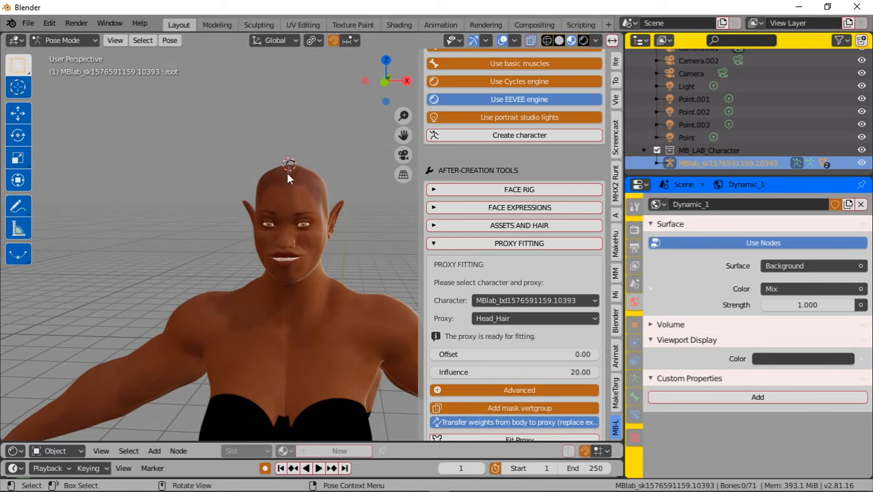
pyautogui.moveTo(295, 165)
pyautogui.mouseDown(button='middle')
pyautogui.moveTo(304, 203)
pyautogui.moveTo(284, 167)
pyautogui.mouseUp(button='middle')
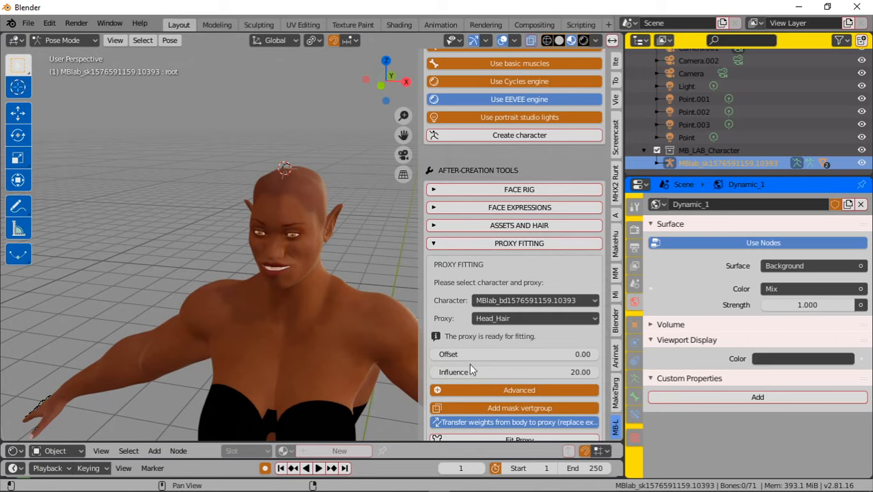
pyautogui.scroll(-3, 505, 371)
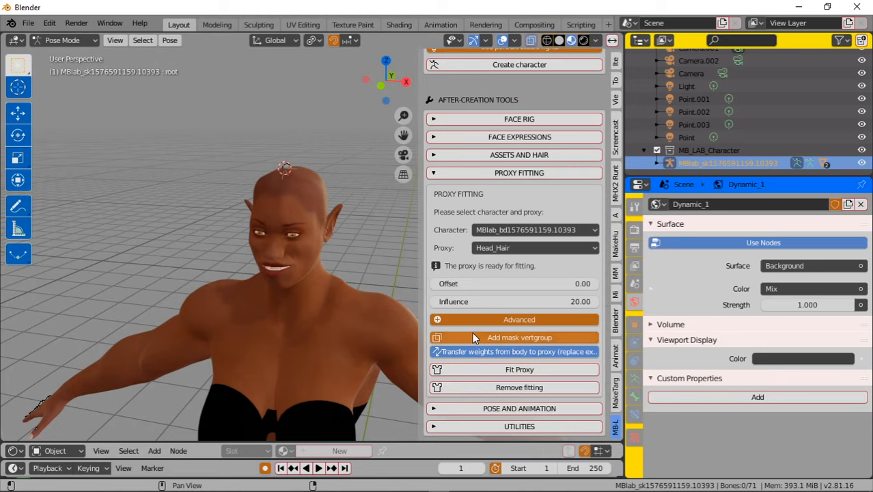
# Step: Fit the Head_Hair proxy to the character's body with weight transfer from body to proxy enabled
pyautogui.click(500, 352)
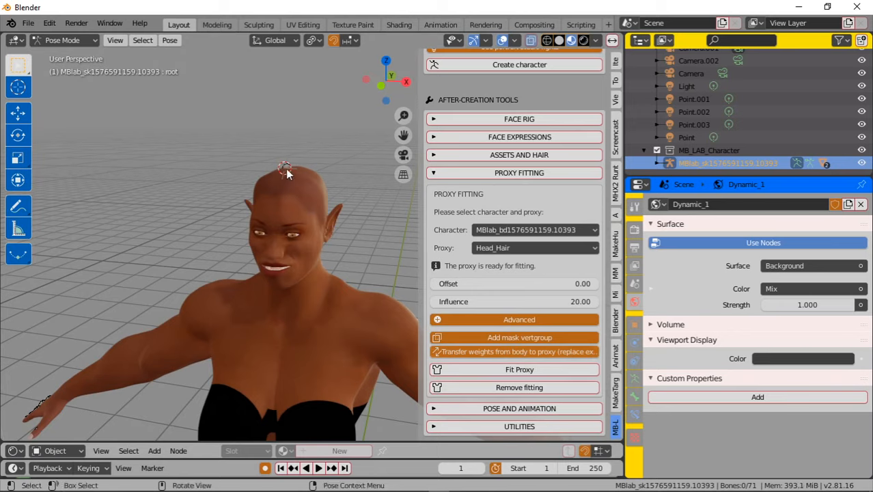
pyautogui.click(547, 355)
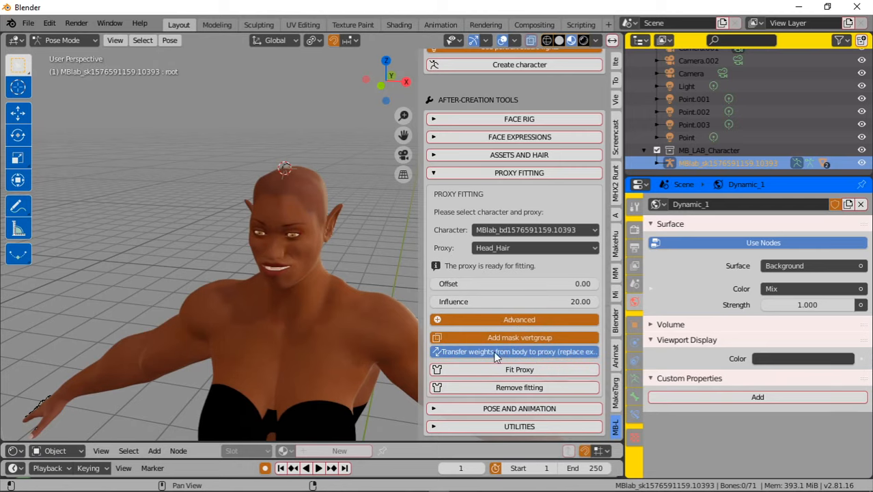
pyautogui.click(527, 367)
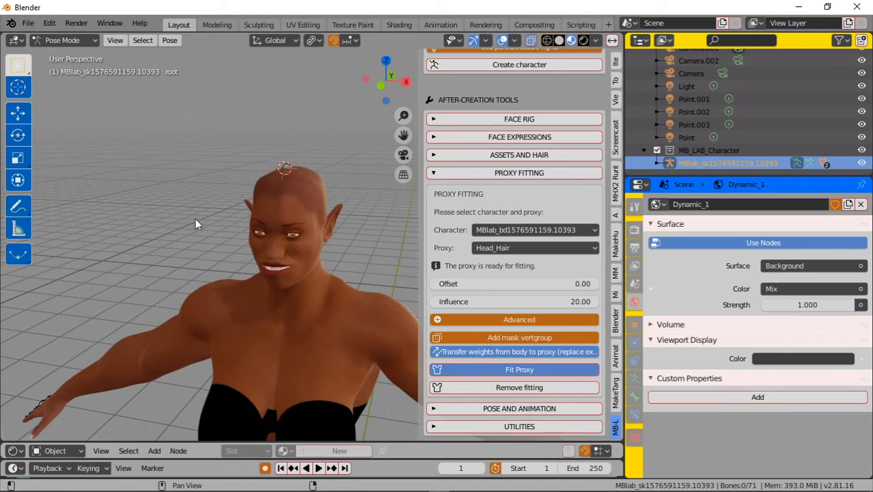
# Step: Inspect the fitted particle hair on the head from the front, the side and up close
pyautogui.scroll(4, 292, 229)
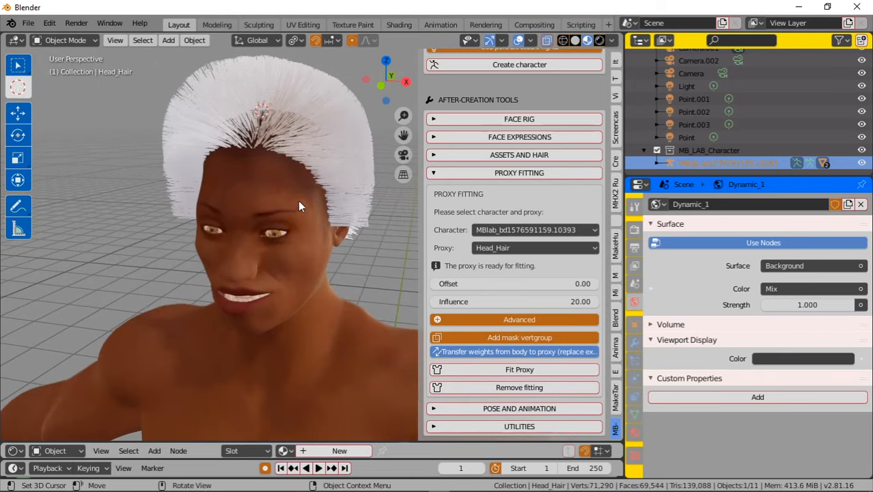
pyautogui.moveTo(316, 170); pyautogui.dragTo(259, 160, button='middle')
pyautogui.scroll(-3, 263, 140)
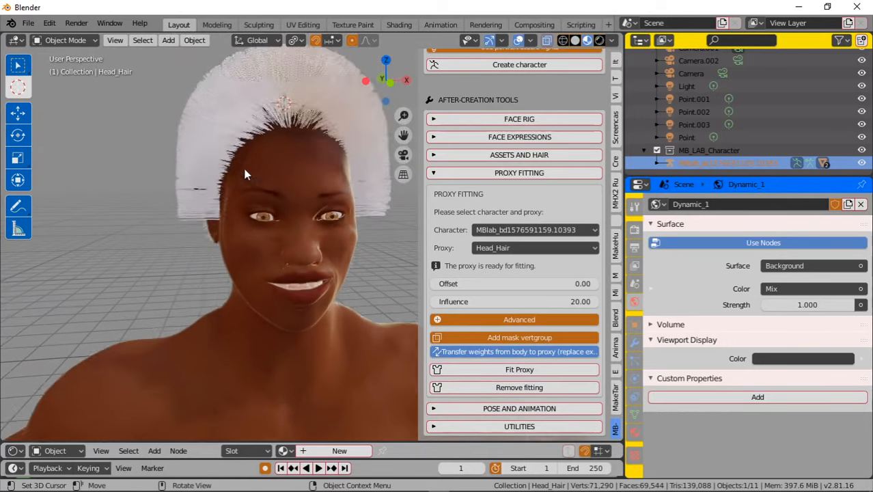
pyautogui.moveTo(202, 255); pyautogui.dragTo(203, 135, button='middle')
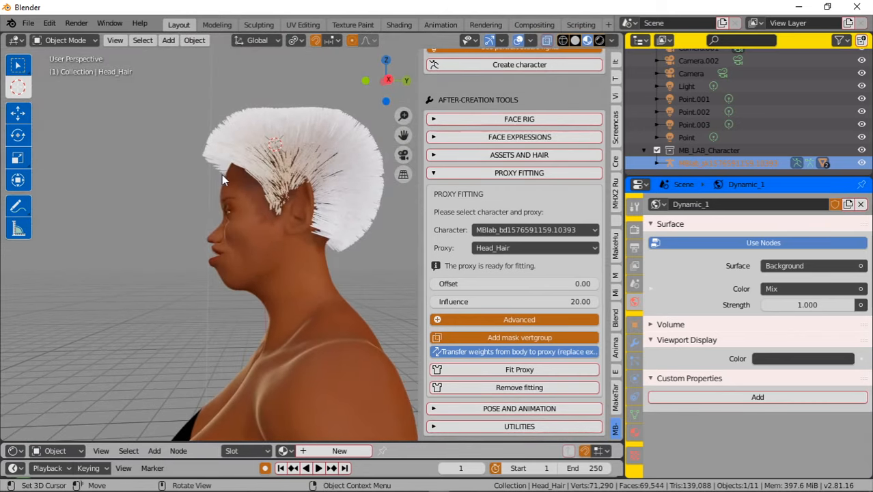
pyautogui.moveTo(222, 176); pyautogui.dragTo(277, 179, button='middle')
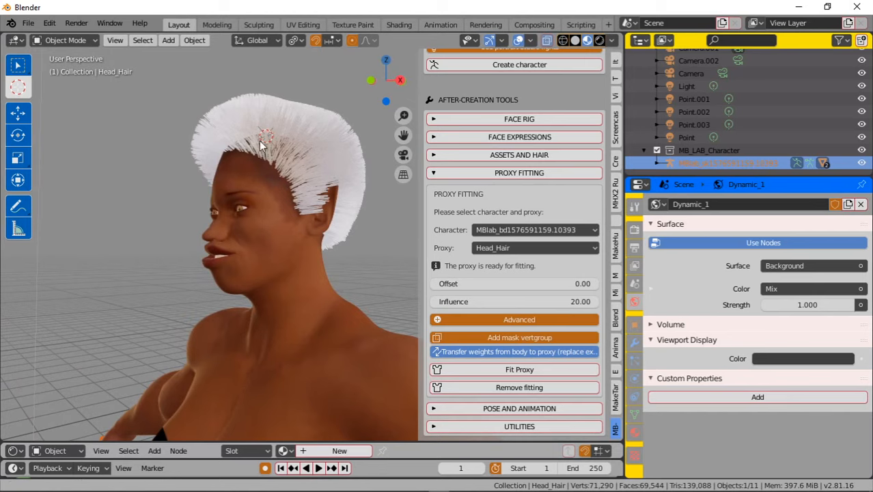
pyautogui.keyDown('shift'); pyautogui.moveTo(261, 142); pyautogui.dragTo(239, 178, button='middle'); pyautogui.keyUp('shift')
pyautogui.scroll(4, 247, 235)
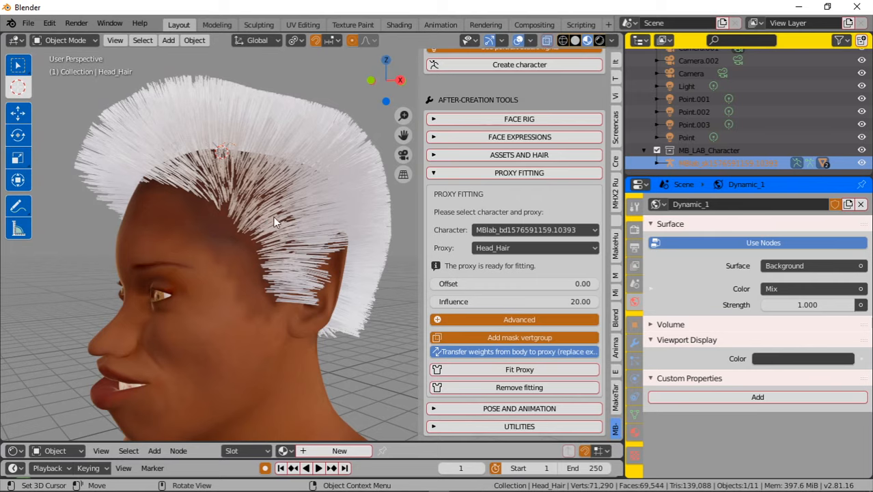
# Step: Switch Head_Hair to Particle Edit mode and comb the hair at the back of the head downward from the side view
pyautogui.click(83, 40)
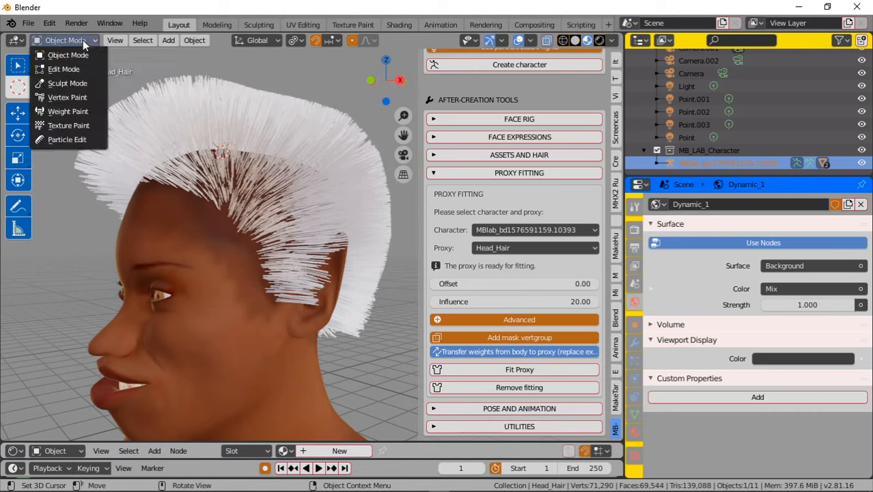
pyautogui.click(71, 140)
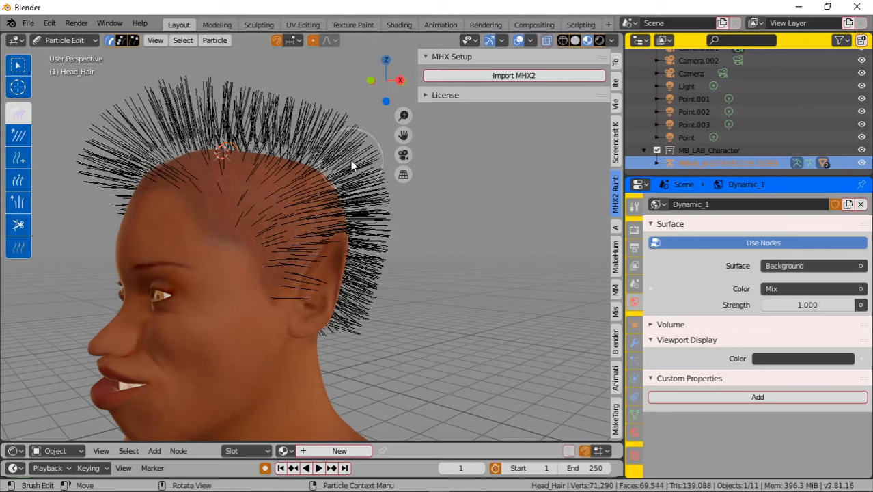
pyautogui.moveTo(352, 165)
pyautogui.mouseDown()
pyautogui.moveTo(379, 222)
pyautogui.moveTo(380, 287)
pyautogui.moveTo(362, 365)
pyautogui.mouseUp()
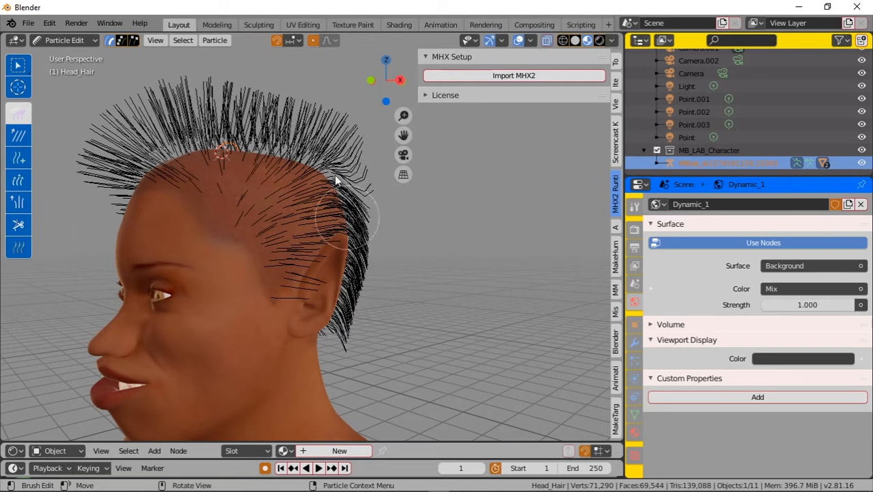
pyautogui.moveTo(321, 127)
pyautogui.mouseDown()
pyautogui.moveTo(350, 140)
pyautogui.moveTo(375, 218)
pyautogui.mouseUp()
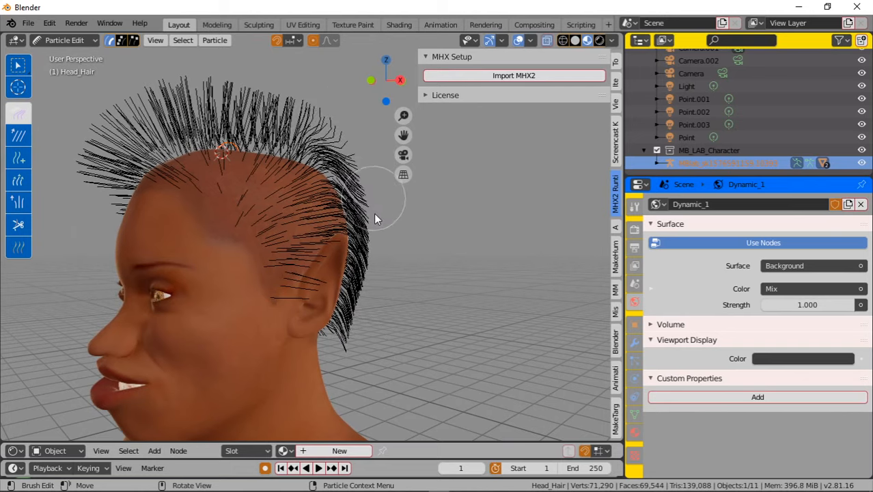
pyautogui.moveTo(283, 98)
pyautogui.mouseDown()
pyautogui.moveTo(327, 123)
pyautogui.moveTo(377, 224)
pyautogui.mouseUp()
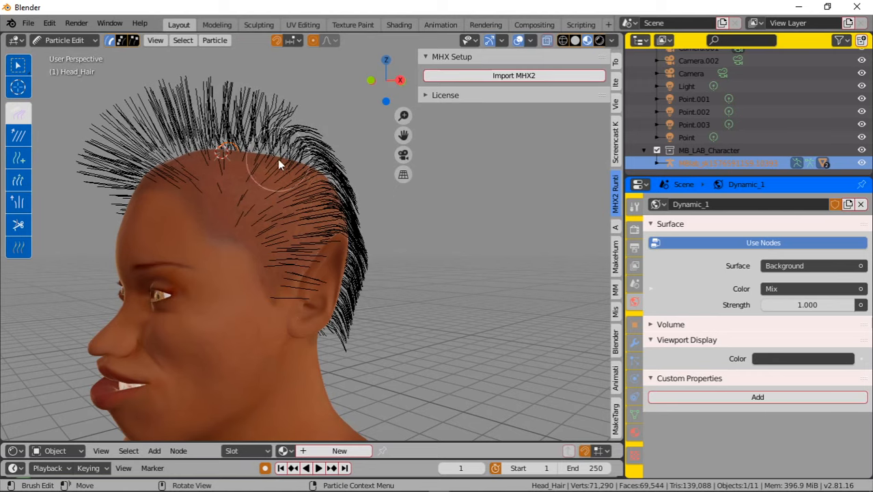
# Step: Comb the hair on the character's left side down over the ear, working from front views
pyautogui.moveTo(389, 222)
pyautogui.mouseDown(button='middle')
pyautogui.moveTo(435, 222)
pyautogui.moveTo(405, 188)
pyautogui.mouseUp(button='middle')
pyautogui.moveTo(360, 140)
pyautogui.mouseDown()
pyautogui.moveTo(383, 207)
pyautogui.moveTo(385, 253)
pyautogui.mouseUp()
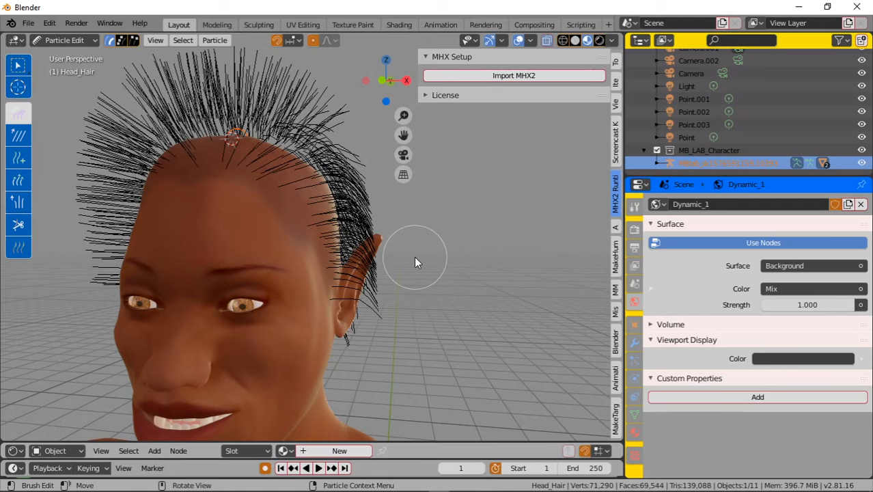
pyautogui.moveTo(415, 260); pyautogui.dragTo(382, 174, button='middle')
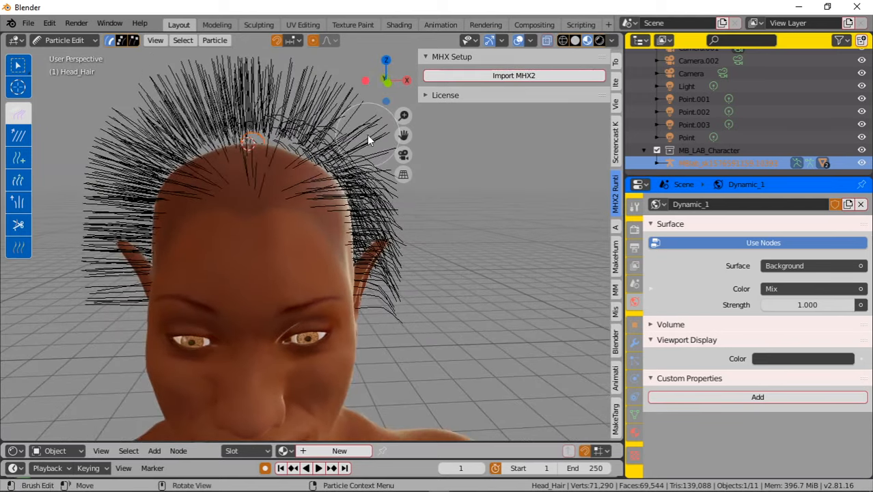
pyautogui.moveTo(366, 135); pyautogui.dragTo(408, 301)
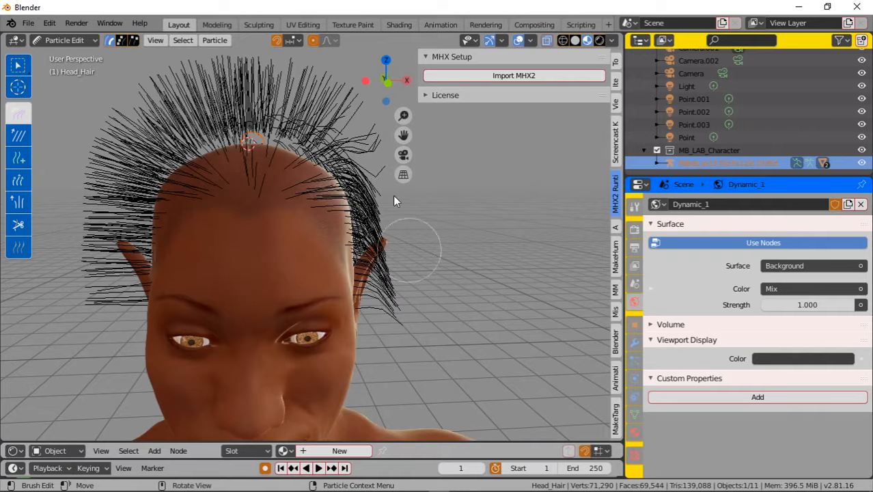
pyautogui.moveTo(377, 120)
pyautogui.mouseDown()
pyautogui.moveTo(403, 249)
pyautogui.moveTo(413, 229)
pyautogui.mouseUp()
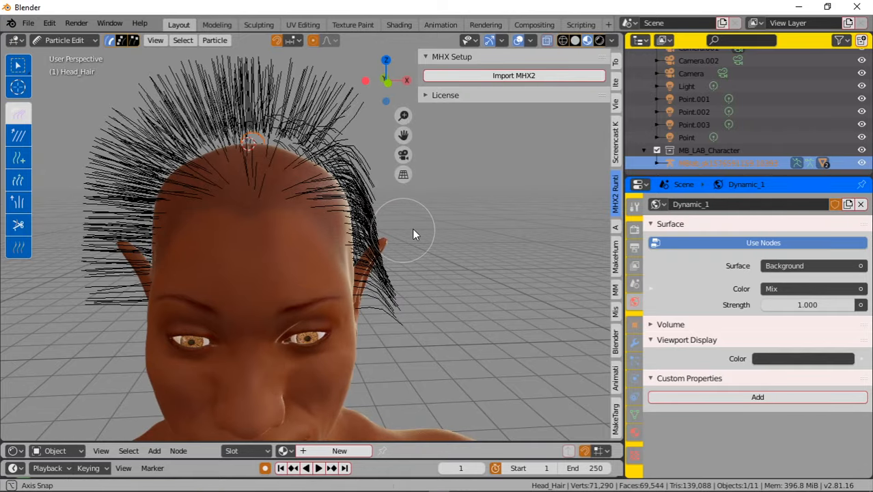
# Step: Comb the hair on the character's right side down behind the ear
pyautogui.moveTo(413, 234); pyautogui.dragTo(137, 197, button='middle')
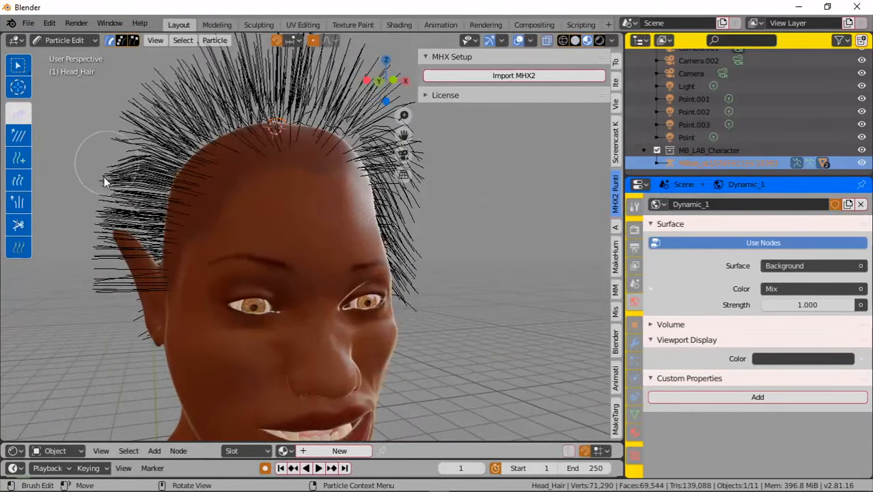
pyautogui.moveTo(104, 177)
pyautogui.mouseDown()
pyautogui.moveTo(99, 287)
pyautogui.moveTo(126, 363)
pyautogui.mouseUp()
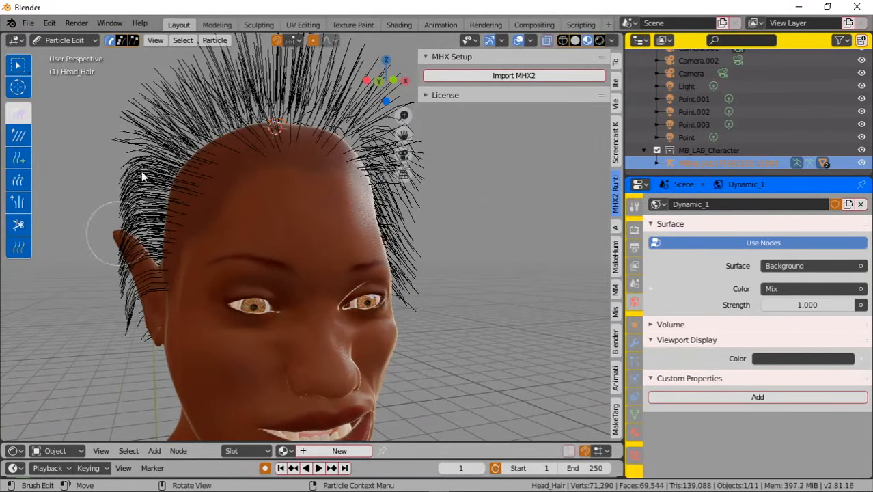
pyautogui.moveTo(142, 177)
pyautogui.mouseDown()
pyautogui.moveTo(195, 75)
pyautogui.moveTo(154, 93)
pyautogui.moveTo(123, 143)
pyautogui.moveTo(119, 220)
pyautogui.moveTo(188, 76)
pyautogui.moveTo(146, 140)
pyautogui.moveTo(127, 194)
pyautogui.moveTo(120, 288)
pyautogui.moveTo(135, 341)
pyautogui.mouseUp()
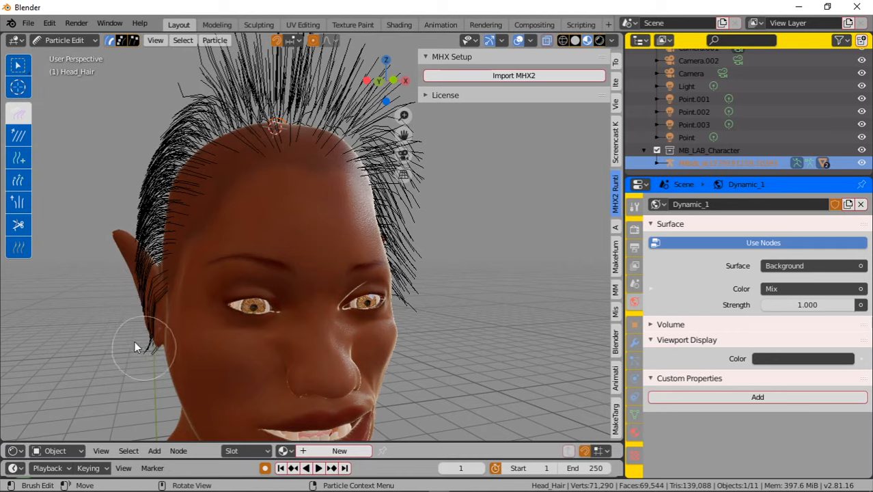
# Step: Comb the remaining spiky hair at the back of the head down toward the neck
pyautogui.moveTo(413, 157)
pyautogui.mouseDown(button='middle')
pyautogui.moveTo(457, 188)
pyautogui.moveTo(373, 222)
pyautogui.moveTo(247, 203)
pyautogui.moveTo(390, 220)
pyautogui.moveTo(358, 160)
pyautogui.mouseUp(button='middle')
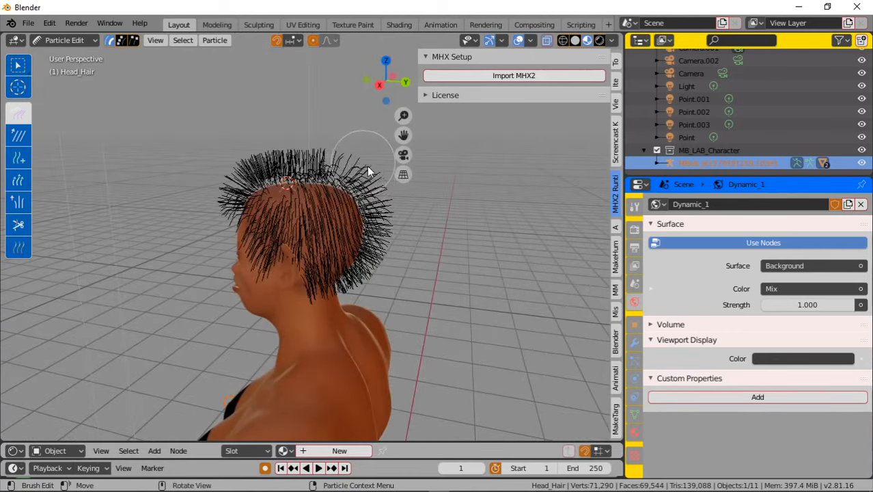
pyautogui.moveTo(367, 166)
pyautogui.mouseDown()
pyautogui.moveTo(389, 211)
pyautogui.moveTo(393, 262)
pyautogui.moveTo(370, 300)
pyautogui.mouseUp()
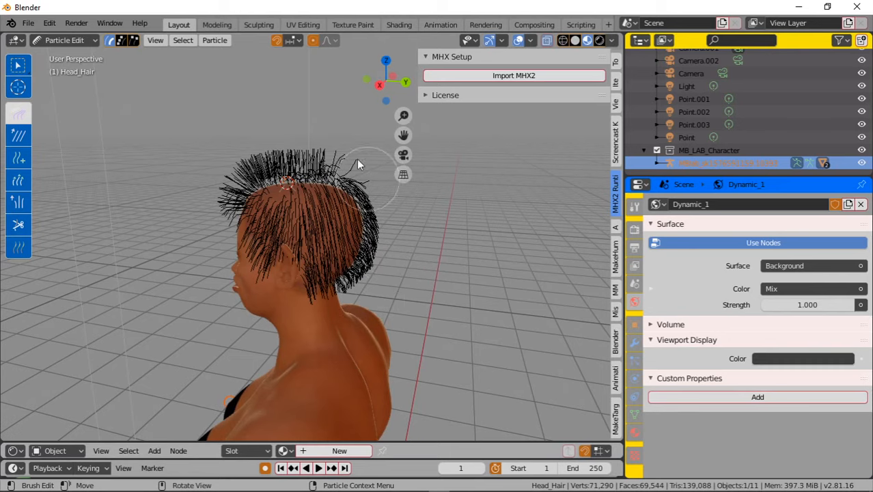
pyautogui.moveTo(344, 131); pyautogui.dragTo(393, 211)
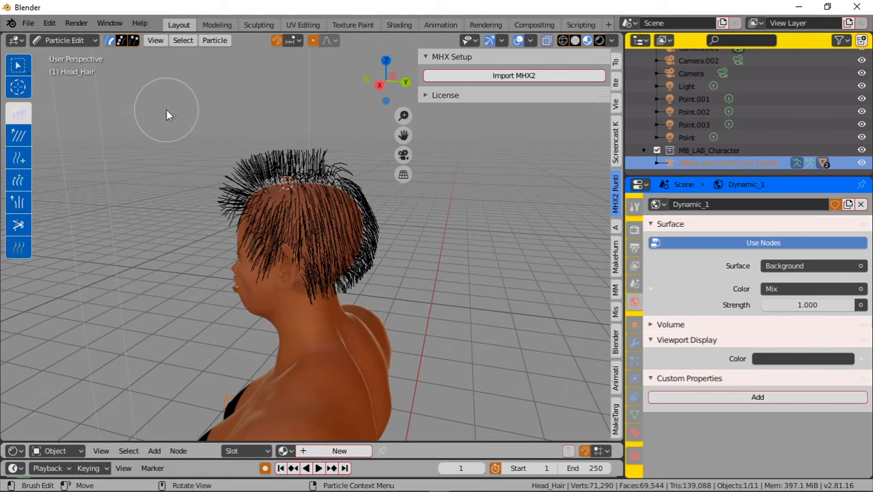
# Step: Return Head_Hair to Object Mode and place the 3D cursor on the combed hair above the forehead
pyautogui.moveTo(166, 115); pyautogui.dragTo(226, 95, button='middle')
pyautogui.click(90, 42)
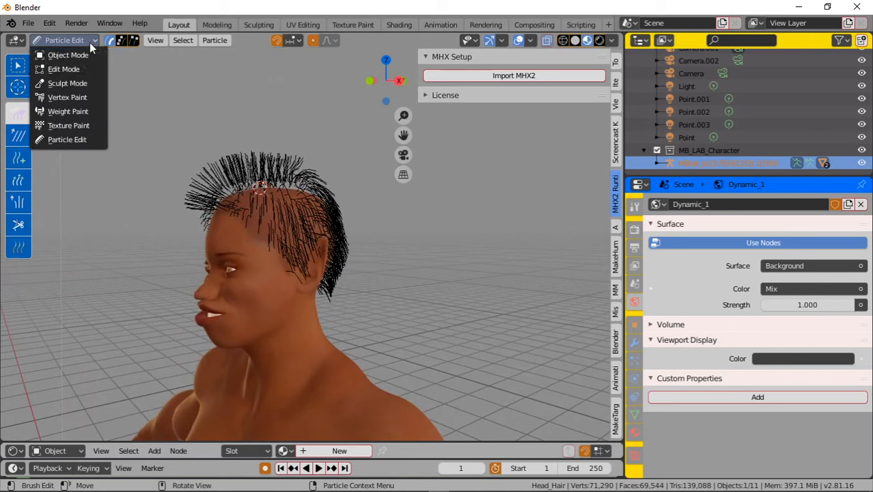
pyautogui.click(80, 58)
pyautogui.moveTo(192, 149); pyautogui.dragTo(261, 152, button='middle')
pyautogui.scroll(3, 262, 153)
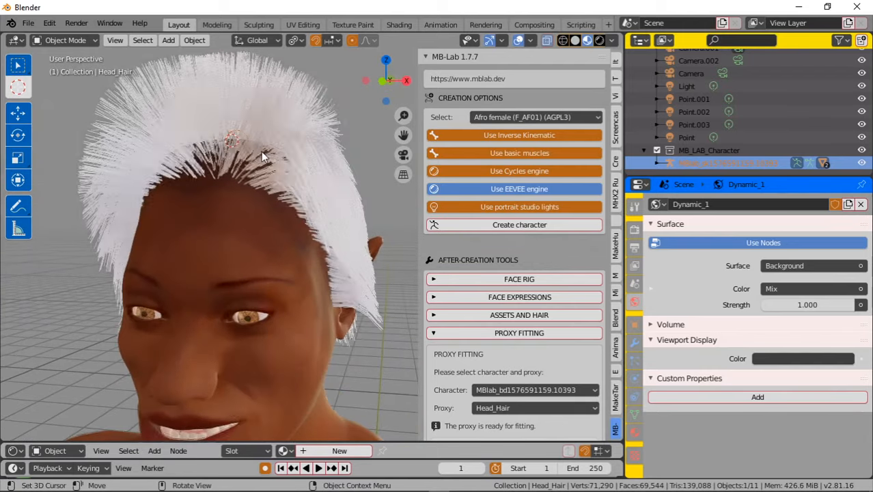
pyautogui.moveTo(177, 87); pyautogui.dragTo(190, 132, button='middle')
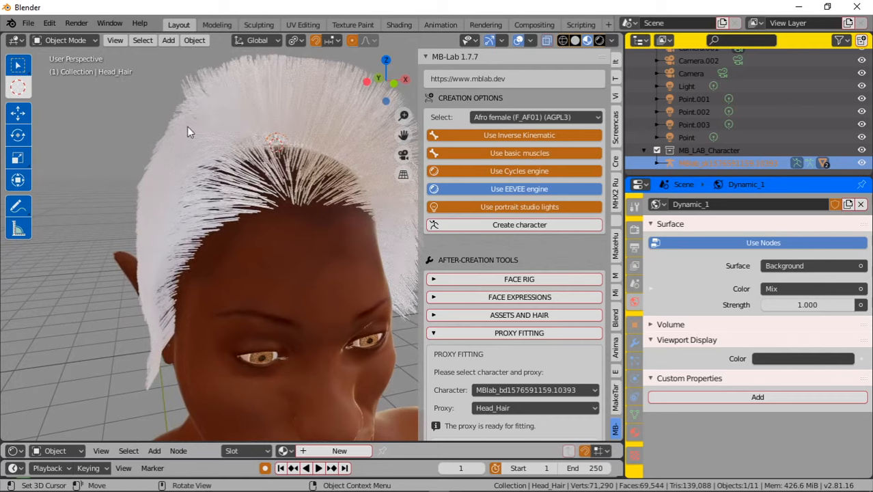
pyautogui.click(217, 111)
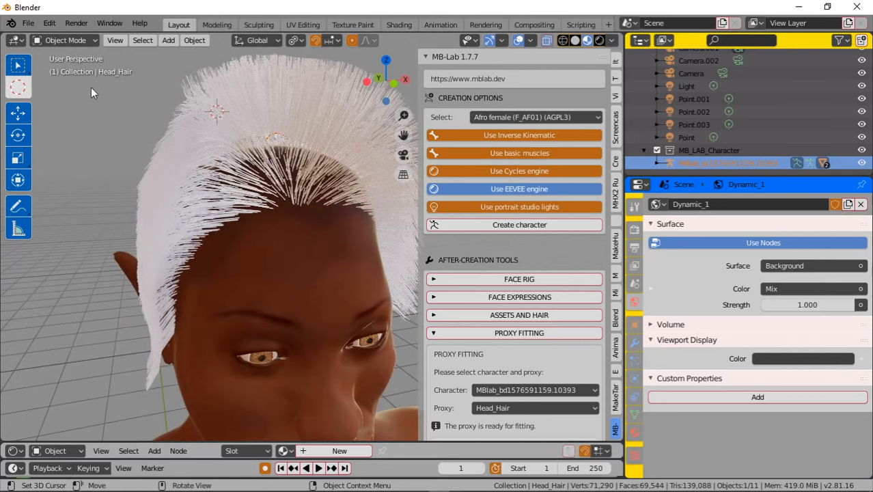
# Step: Switch the active viewport tool from the 3D cursor to the Tweak selection tool
pyautogui.click(17, 64)
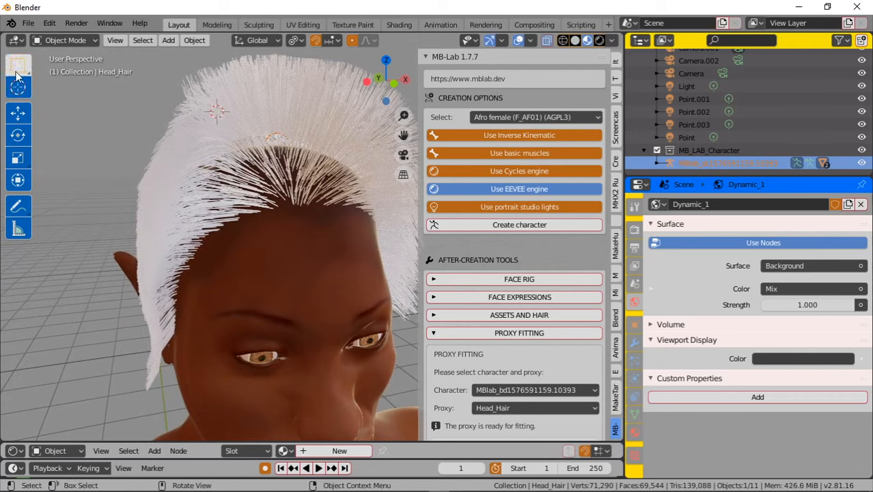
pyautogui.click(19, 90)
pyautogui.click(19, 67)
pyautogui.click(19, 67)
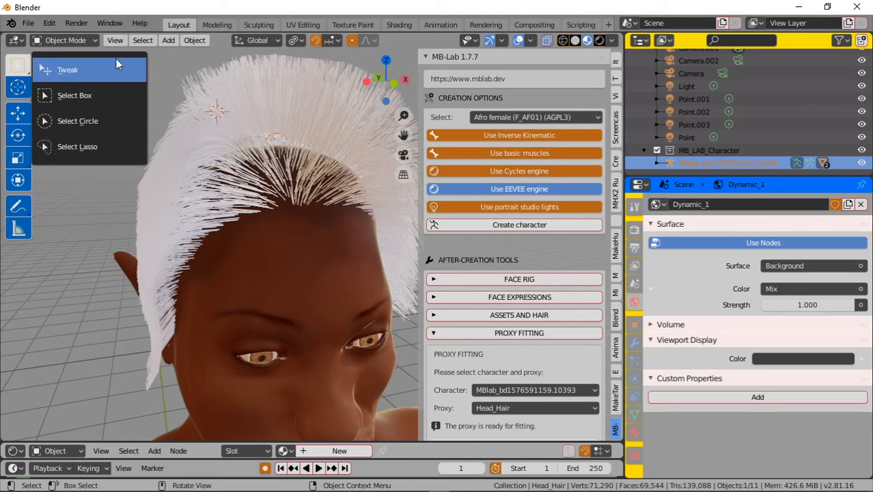
pyautogui.click(122, 76)
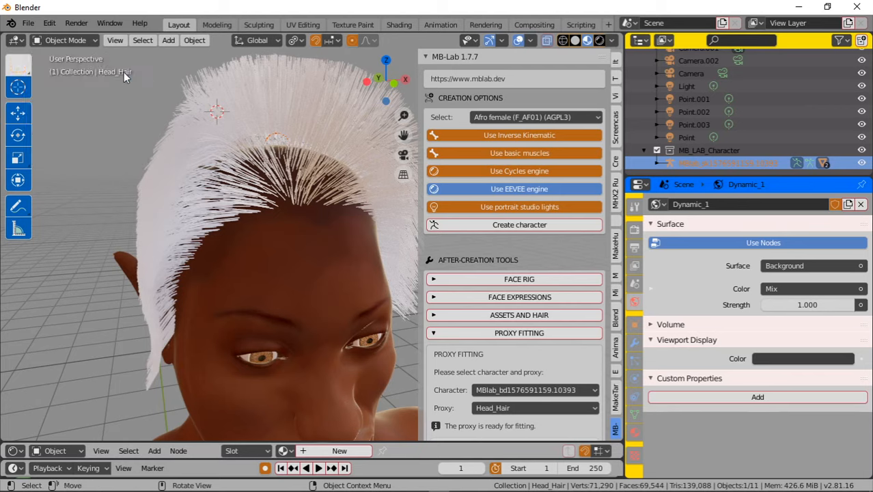
pyautogui.click(24, 72)
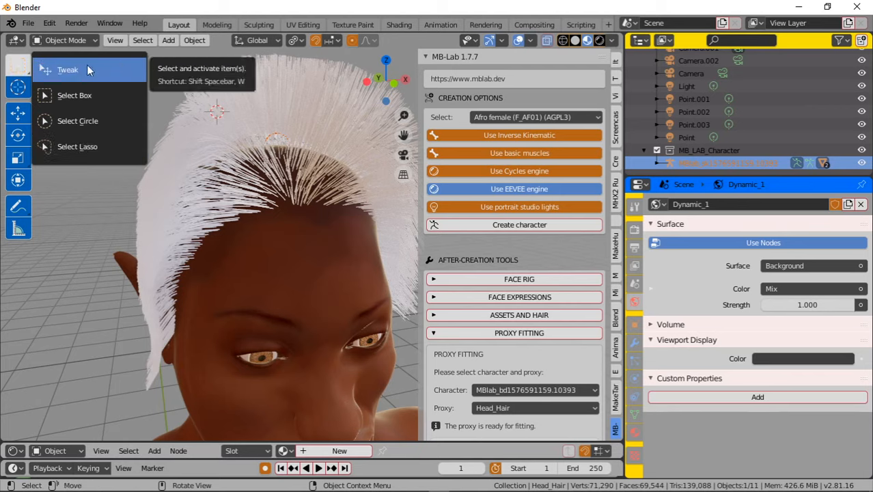
pyautogui.click(119, 67)
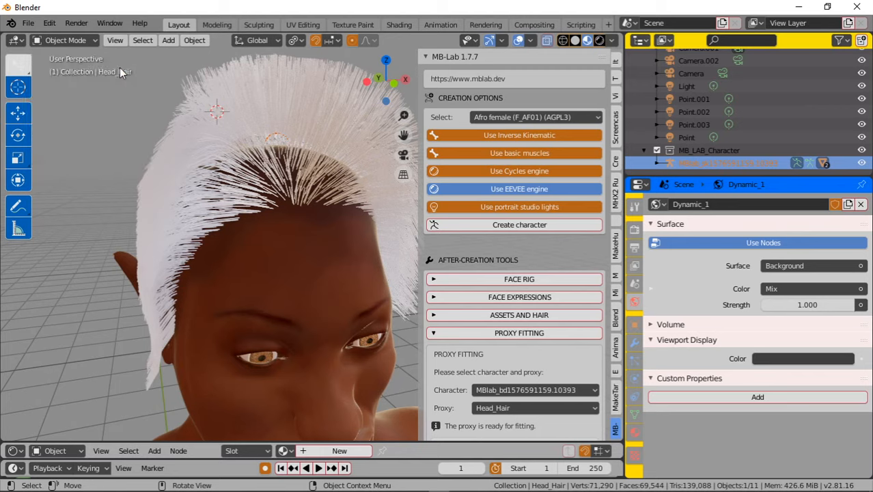
# Step: Examine the combed white hair from the front, both sides, above and below the head
pyautogui.scroll(-5, 115, 56)
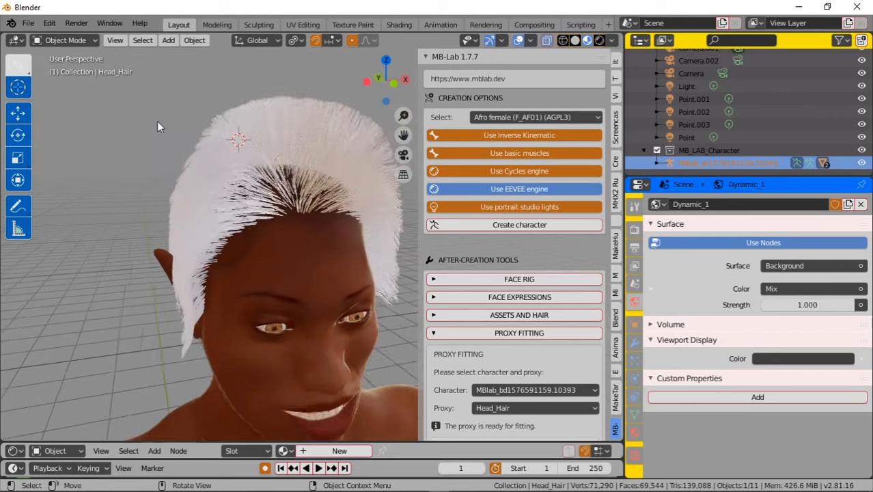
pyautogui.moveTo(156, 121); pyautogui.dragTo(212, 142, button='middle')
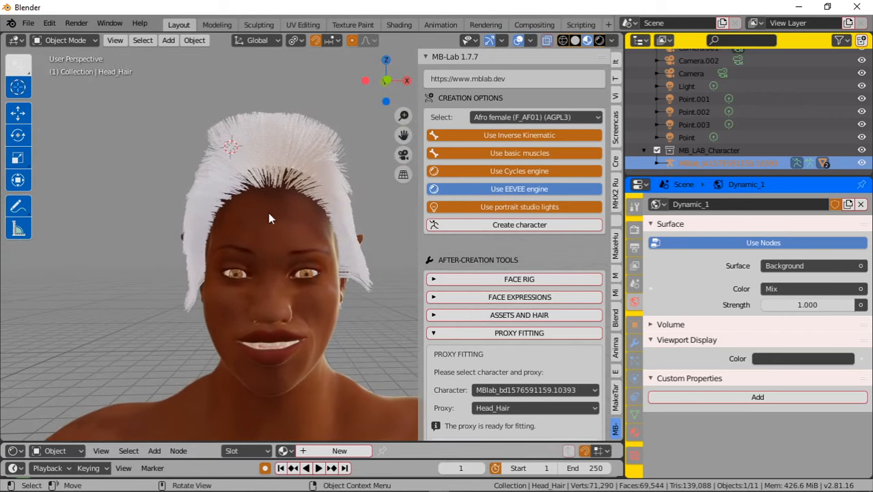
pyautogui.moveTo(204, 181); pyautogui.dragTo(132, 182, button='middle')
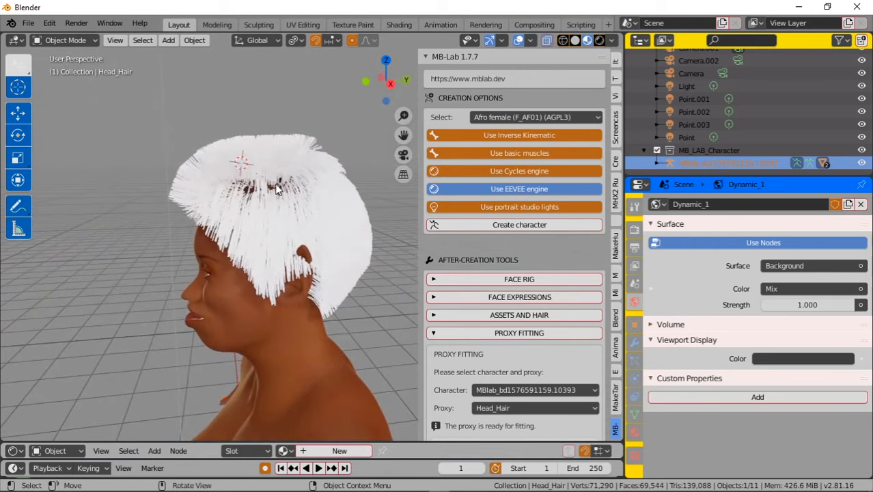
pyautogui.scroll(3, 275, 184)
pyautogui.moveTo(273, 198); pyautogui.dragTo(268, 134, button='middle')
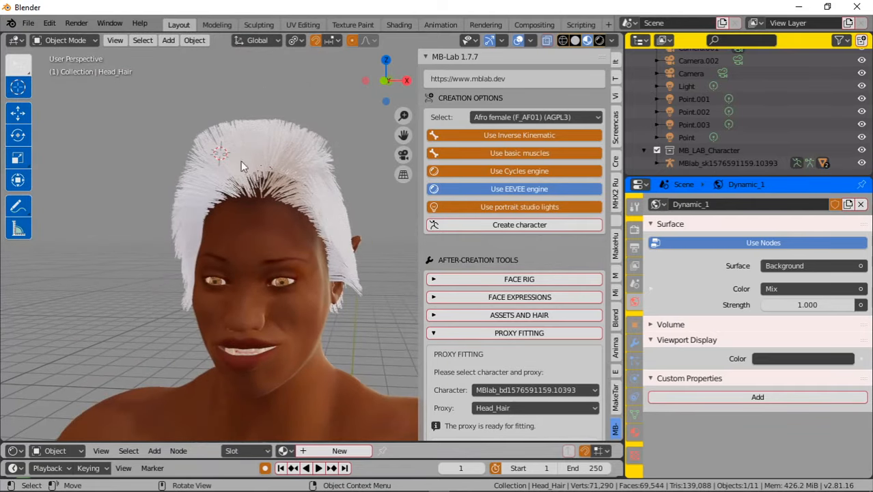
pyautogui.click(18, 86)
pyautogui.click(5, 321)
pyautogui.click(18, 65)
pyautogui.moveTo(269, 226); pyautogui.dragTo(273, 146, button='middle')
pyautogui.scroll(3, 261, 234)
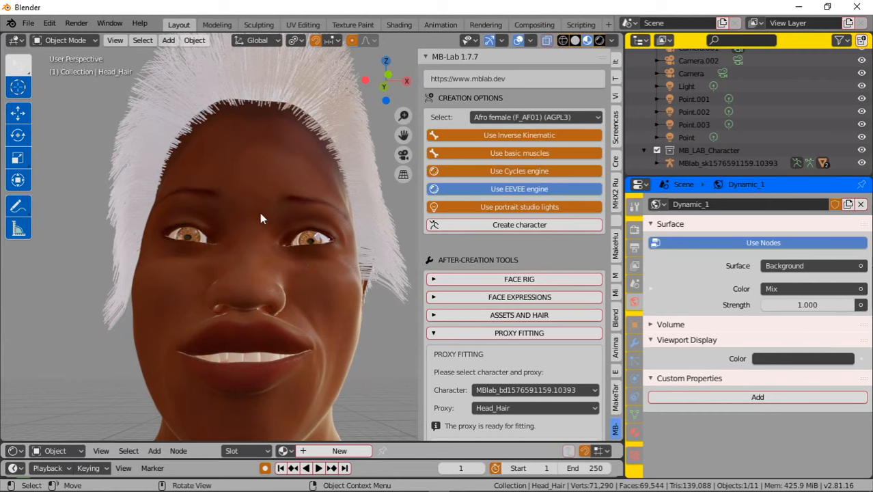
pyautogui.moveTo(247, 190); pyautogui.dragTo(278, 190, button='middle')
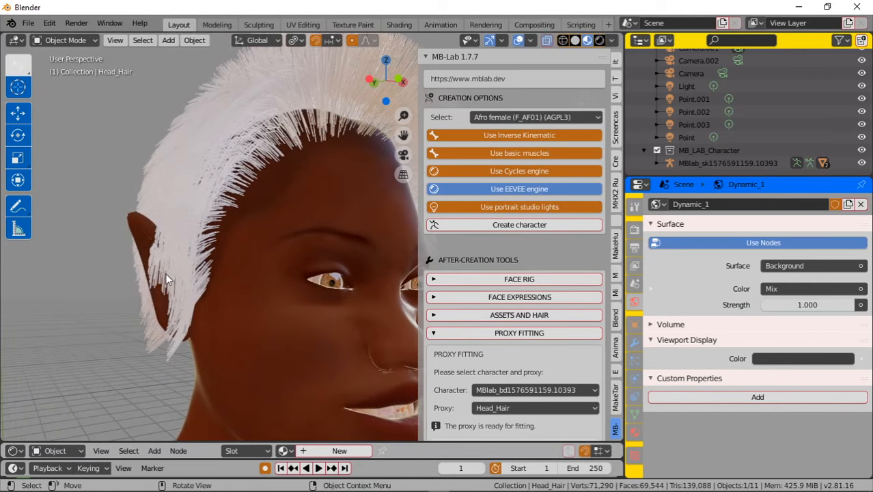
pyautogui.moveTo(245, 168); pyautogui.dragTo(286, 164, button='middle')
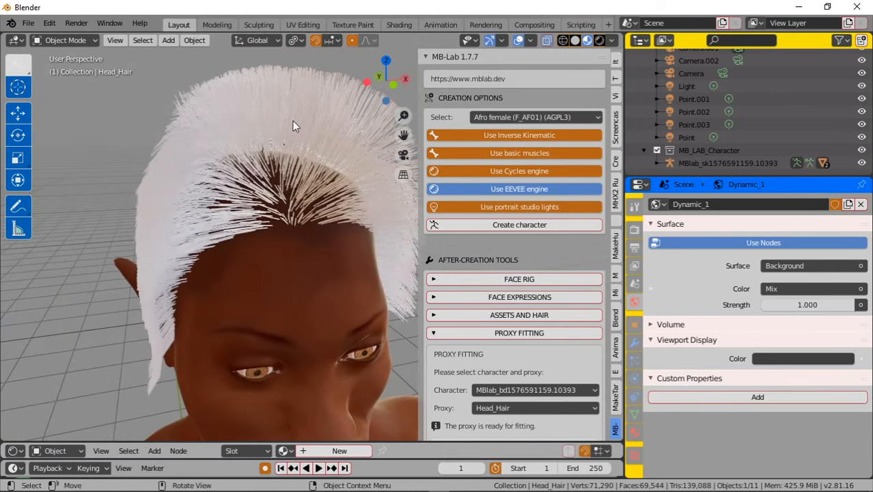
pyautogui.moveTo(293, 128); pyautogui.dragTo(359, 217, button='middle')
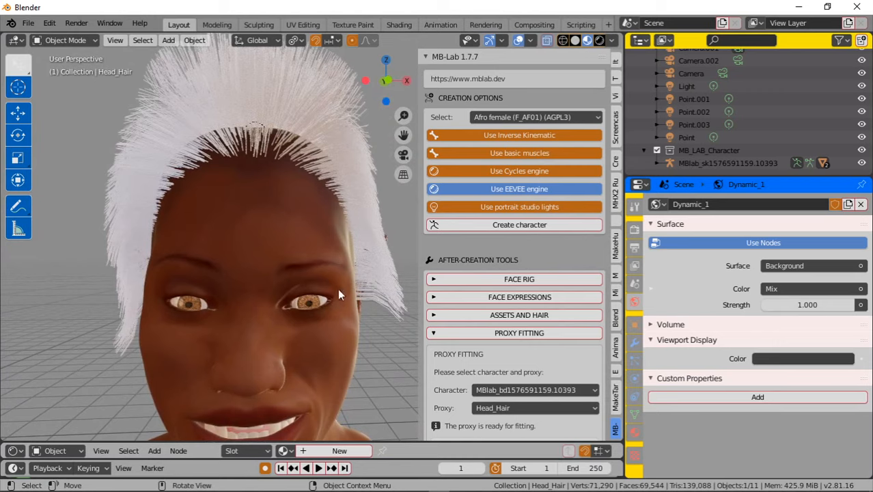
pyautogui.moveTo(248, 253); pyautogui.dragTo(229, 293, button='middle')
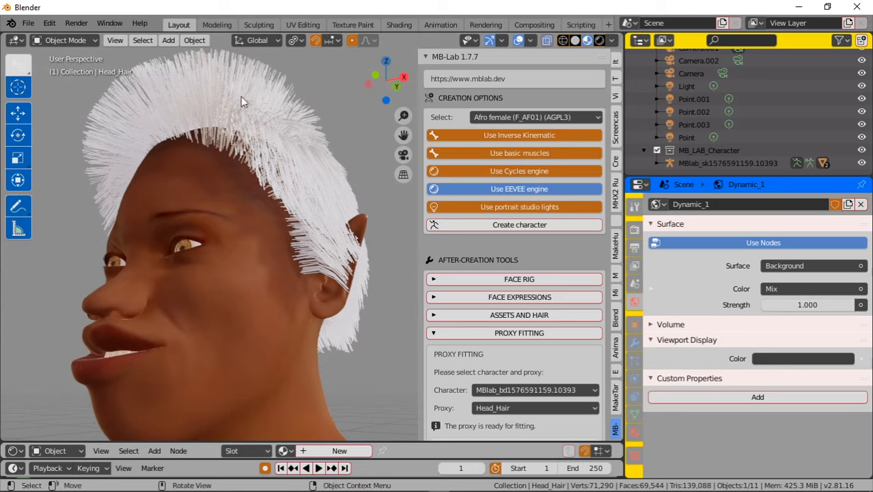
# Step: Create a new material for Head_Hair and set its Base Color to a pinkish red
pyautogui.click(634, 435)
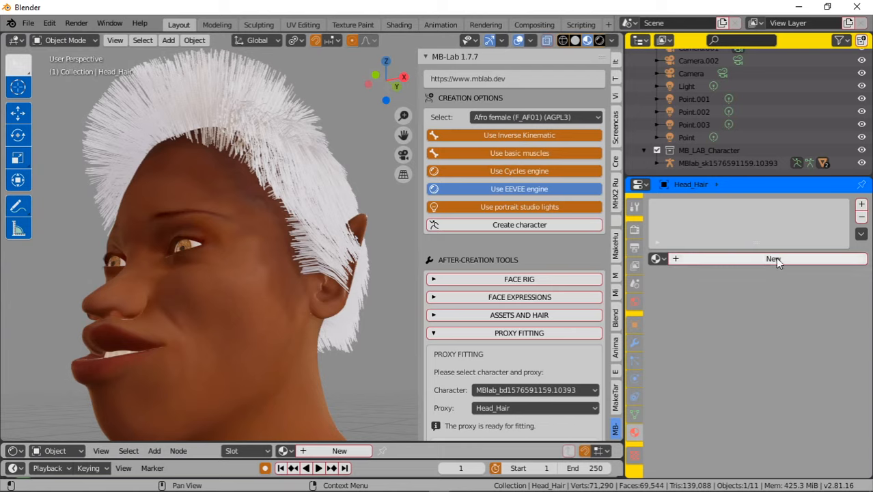
pyautogui.click(752, 258)
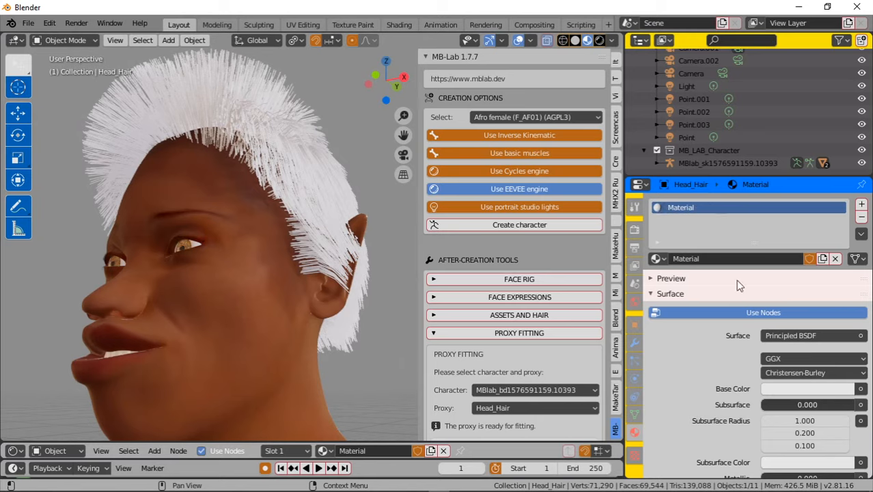
pyautogui.click(804, 390)
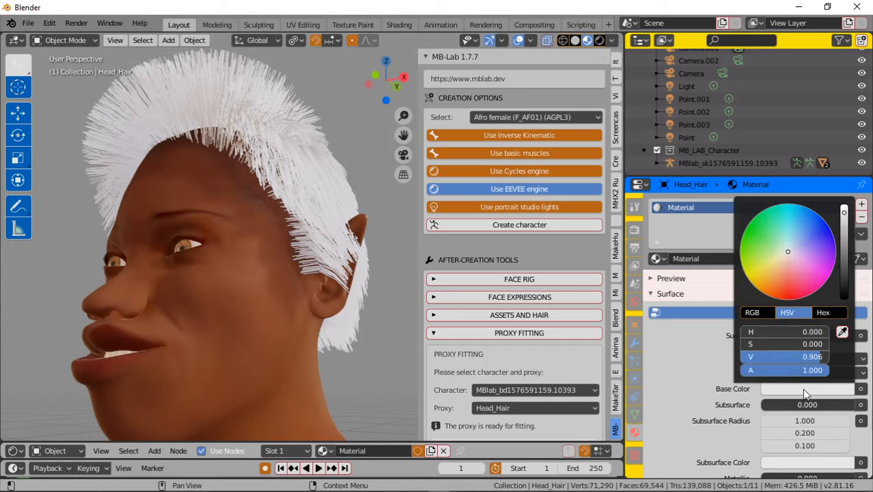
pyautogui.click(813, 234)
pyautogui.moveTo(812, 234)
pyautogui.mouseDown()
pyautogui.moveTo(788, 252)
pyautogui.moveTo(790, 281)
pyautogui.mouseUp()
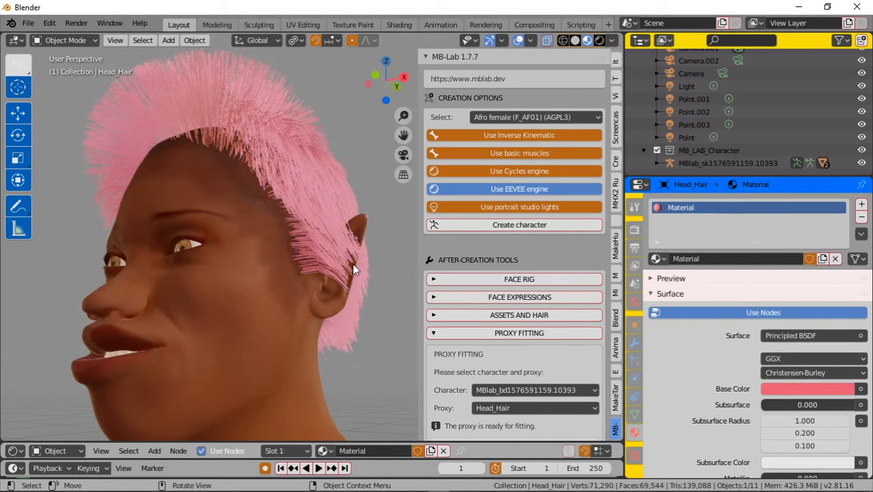
# Step: Examine the coloured hair's coverage around the head and up close at the front hairline
pyautogui.moveTo(385, 295); pyautogui.dragTo(392, 353, button='middle')
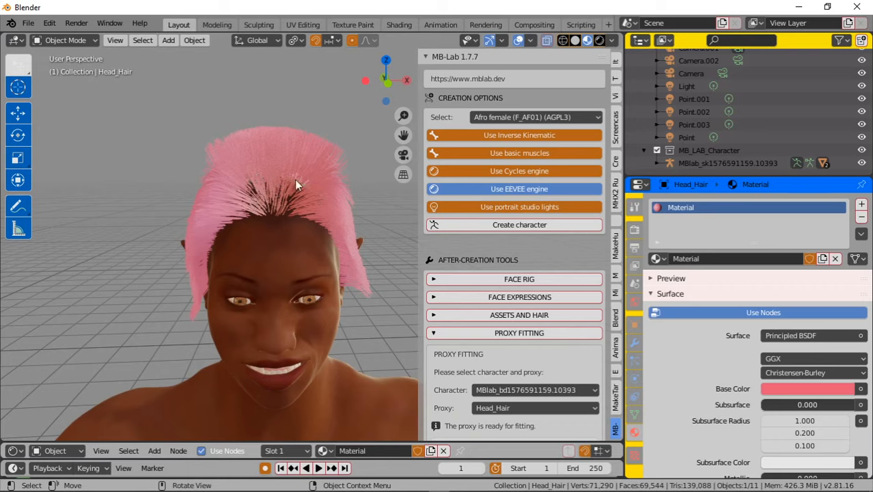
pyautogui.moveTo(197, 213); pyautogui.dragTo(354, 185, button='middle')
pyautogui.scroll(3, 297, 269)
pyautogui.moveTo(264, 253); pyautogui.dragTo(323, 239, button='middle')
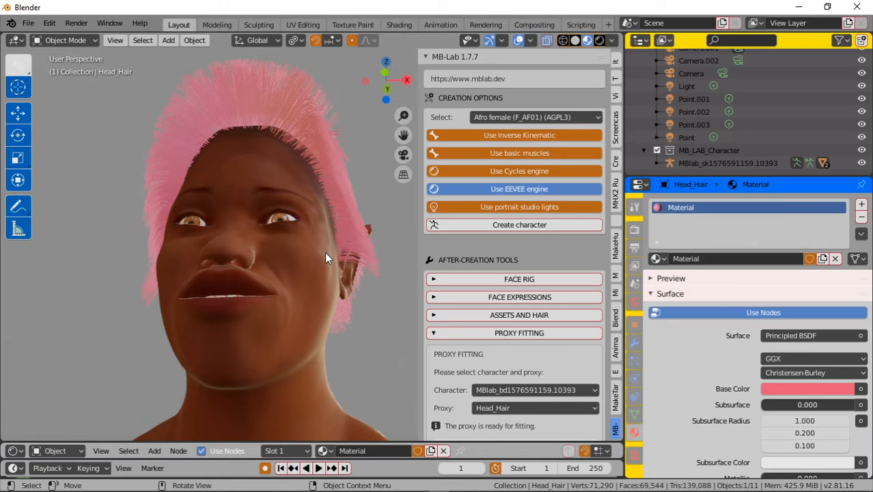
pyautogui.moveTo(324, 251); pyautogui.dragTo(259, 202, button='middle')
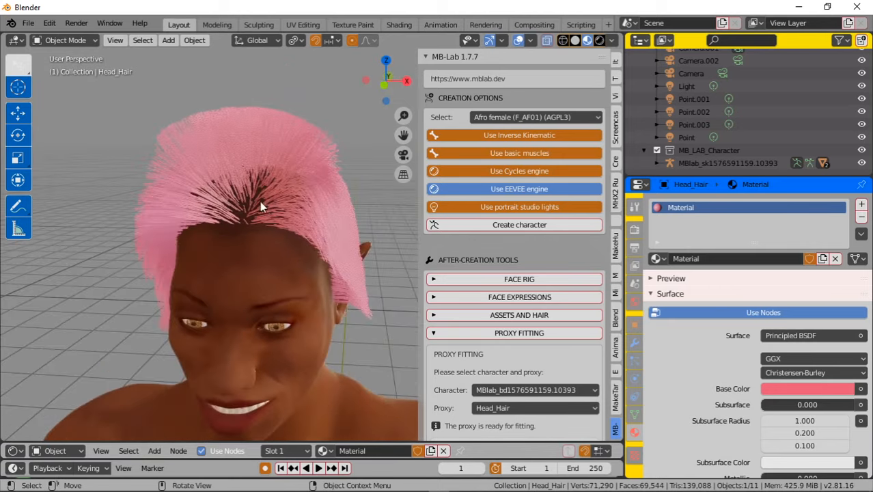
pyautogui.scroll(2, 266, 210)
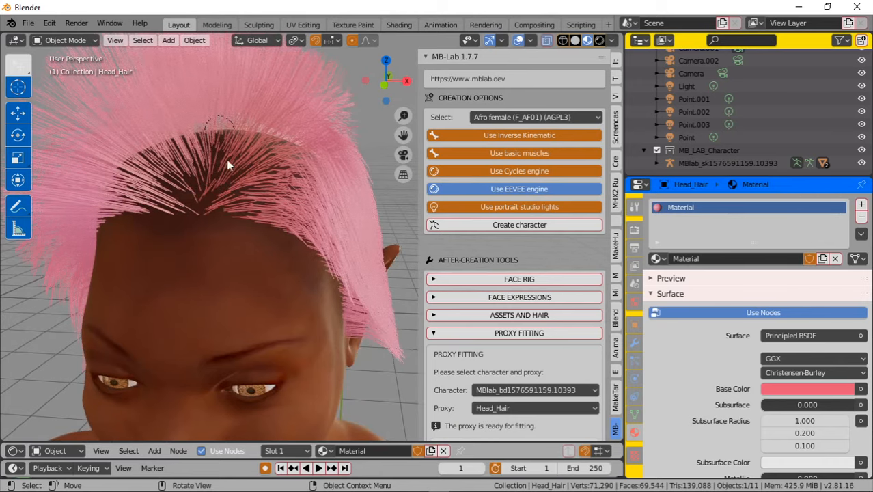
pyautogui.moveTo(244, 179); pyautogui.dragTo(253, 185, button='middle')
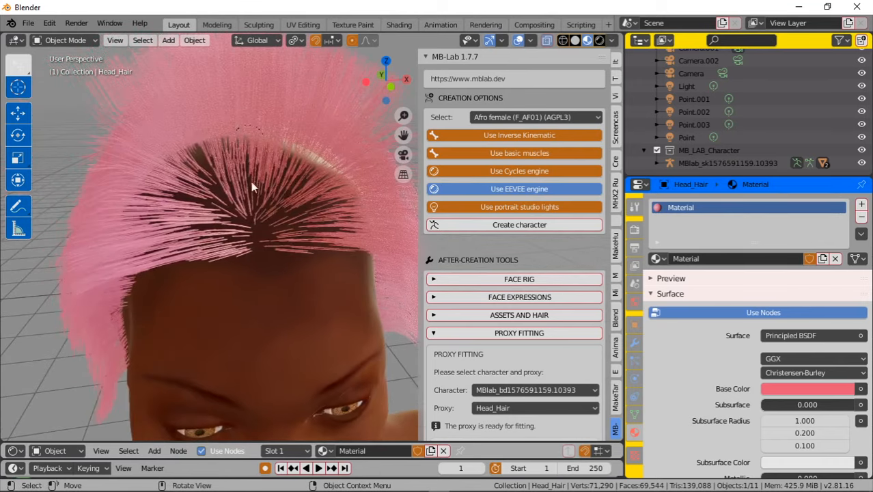
# Step: Put Head_Hair in Particle Edit and use the Add brush to fill in hairs along the front hairline and the character's left side
pyautogui.click(65, 42)
pyautogui.click(71, 141)
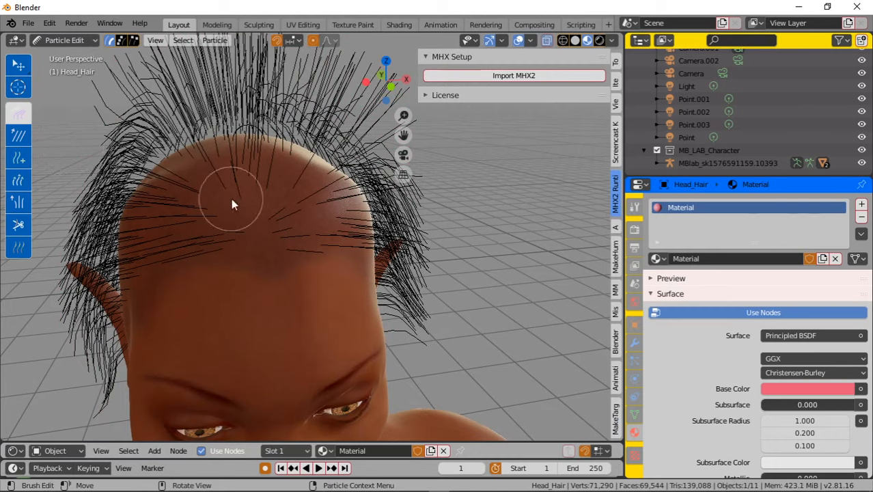
pyautogui.click(24, 158)
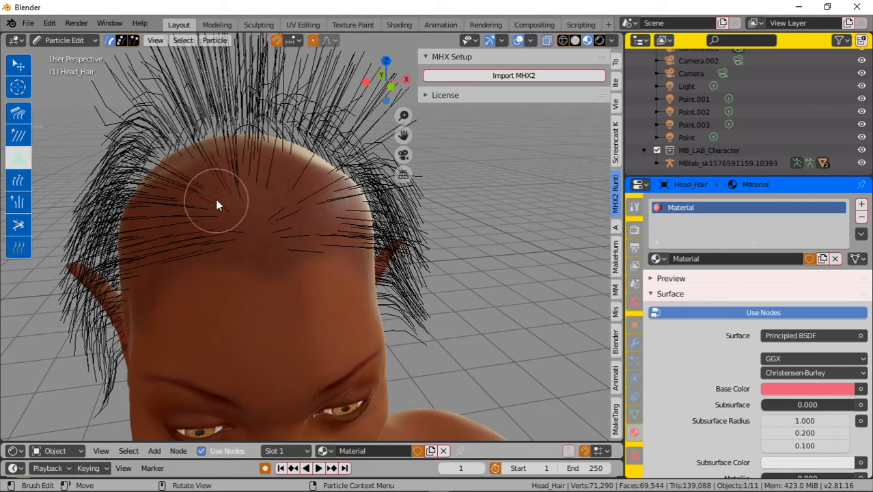
pyautogui.moveTo(217, 205)
pyautogui.mouseDown()
pyautogui.moveTo(208, 189)
pyautogui.moveTo(234, 181)
pyautogui.moveTo(351, 197)
pyautogui.moveTo(311, 219)
pyautogui.moveTo(277, 208)
pyautogui.moveTo(164, 223)
pyautogui.moveTo(287, 220)
pyautogui.moveTo(250, 191)
pyautogui.moveTo(264, 230)
pyautogui.moveTo(244, 231)
pyautogui.moveTo(205, 209)
pyautogui.moveTo(188, 177)
pyautogui.moveTo(211, 155)
pyautogui.moveTo(296, 151)
pyautogui.moveTo(387, 181)
pyautogui.mouseUp()
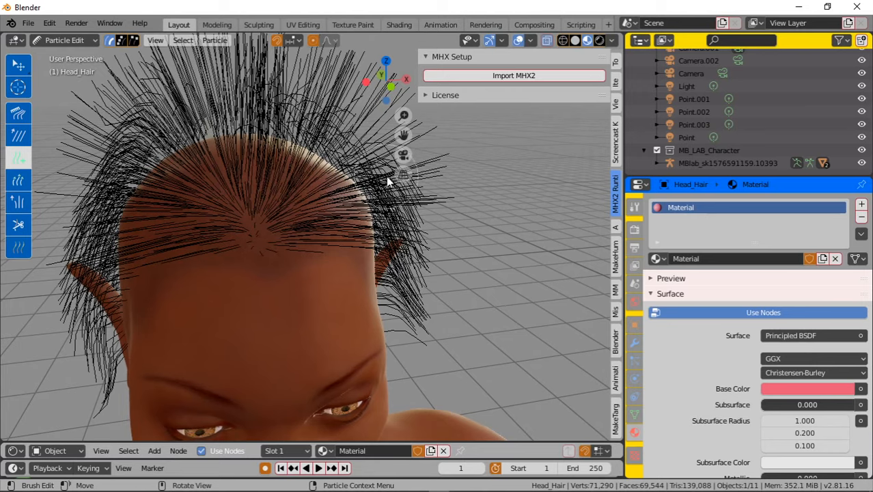
pyautogui.moveTo(388, 181); pyautogui.dragTo(245, 176, button='middle')
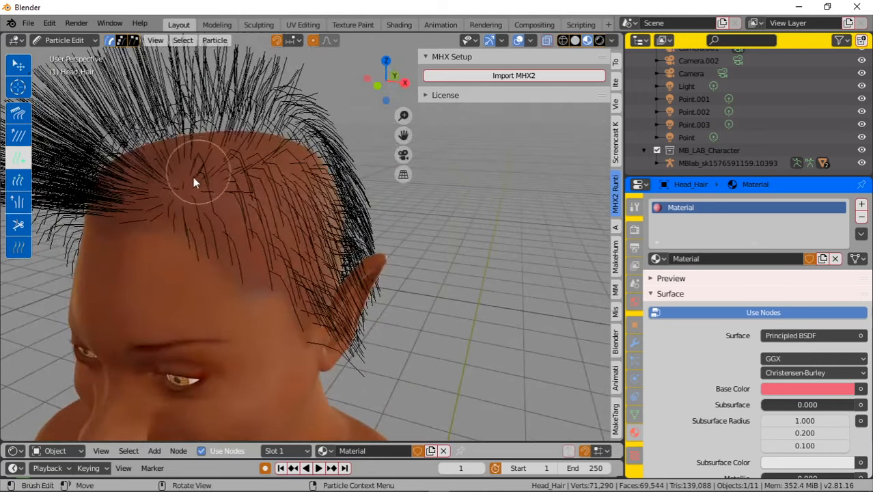
pyautogui.moveTo(193, 177)
pyautogui.mouseDown()
pyautogui.moveTo(179, 190)
pyautogui.moveTo(231, 185)
pyautogui.moveTo(279, 159)
pyautogui.moveTo(196, 176)
pyautogui.moveTo(192, 188)
pyautogui.moveTo(288, 191)
pyautogui.moveTo(175, 189)
pyautogui.moveTo(211, 195)
pyautogui.mouseUp()
# Step: Add more hairs over the crown, the character's right side and the back of the head
pyautogui.moveTo(210, 195)
pyautogui.mouseDown(button='middle')
pyautogui.moveTo(288, 208)
pyautogui.moveTo(354, 203)
pyautogui.mouseUp(button='middle')
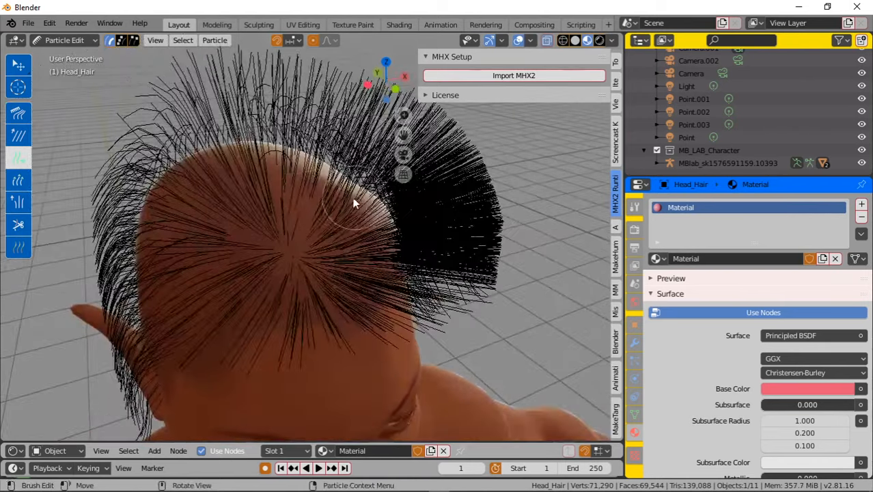
pyautogui.moveTo(354, 203)
pyautogui.mouseDown()
pyautogui.moveTo(238, 181)
pyautogui.moveTo(261, 203)
pyautogui.mouseUp()
pyautogui.moveTo(261, 202)
pyautogui.mouseDown(button='middle')
pyautogui.moveTo(317, 219)
pyautogui.moveTo(356, 195)
pyautogui.mouseUp(button='middle')
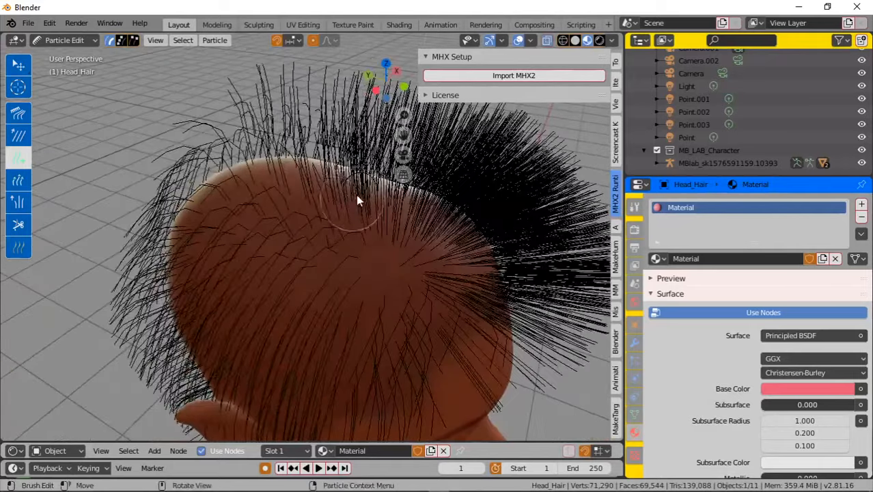
pyautogui.moveTo(356, 198)
pyautogui.mouseDown()
pyautogui.moveTo(283, 191)
pyautogui.moveTo(400, 228)
pyautogui.moveTo(351, 238)
pyautogui.mouseUp()
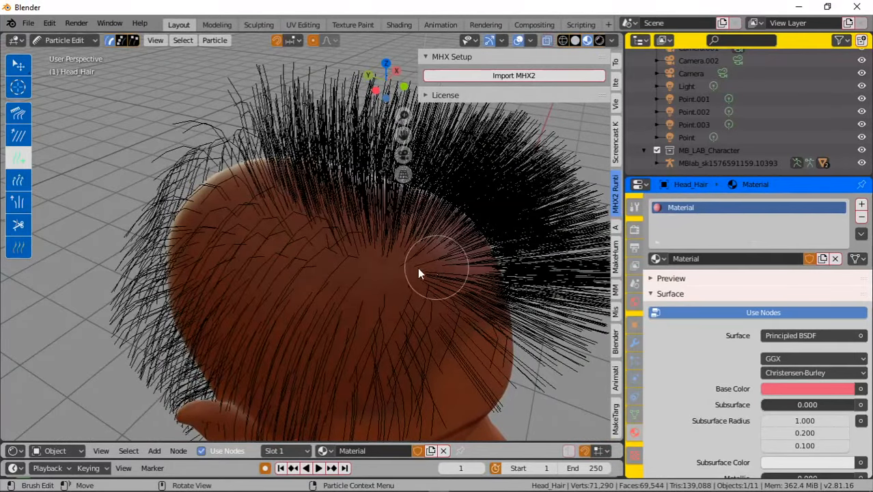
pyautogui.moveTo(420, 273)
pyautogui.mouseDown()
pyautogui.moveTo(386, 308)
pyautogui.moveTo(312, 279)
pyautogui.moveTo(244, 241)
pyautogui.moveTo(239, 200)
pyautogui.moveTo(237, 292)
pyautogui.moveTo(429, 326)
pyautogui.moveTo(415, 297)
pyautogui.moveTo(339, 271)
pyautogui.moveTo(405, 272)
pyautogui.mouseUp()
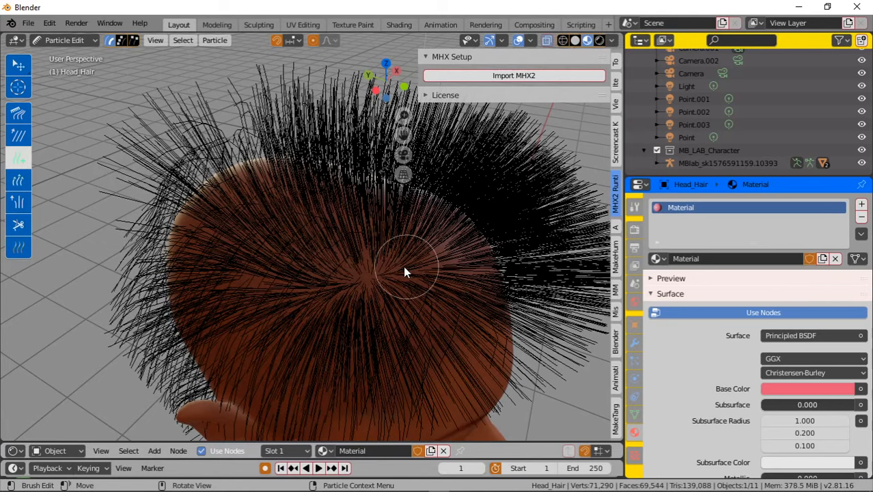
pyautogui.moveTo(405, 271); pyautogui.dragTo(420, 237, button='middle')
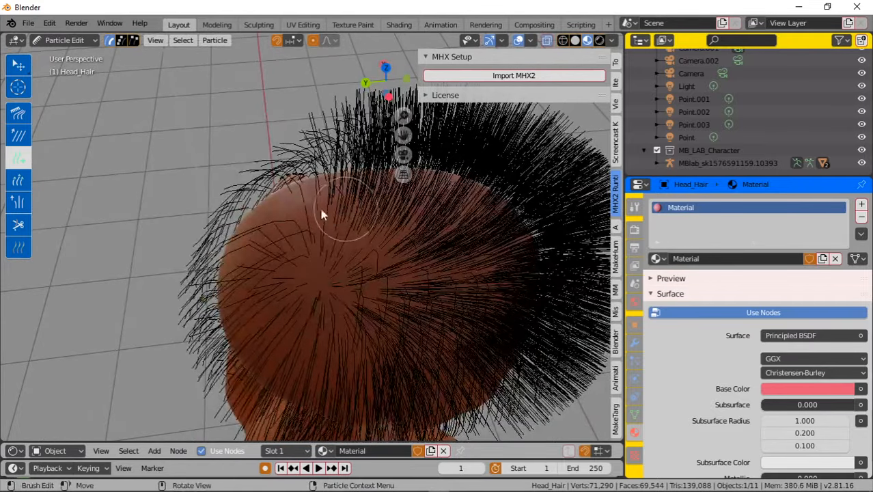
pyautogui.moveTo(323, 214)
pyautogui.mouseDown()
pyautogui.moveTo(358, 230)
pyautogui.moveTo(342, 295)
pyautogui.moveTo(317, 260)
pyautogui.moveTo(290, 254)
pyautogui.moveTo(218, 204)
pyautogui.mouseUp()
# Step: Return Head_Hair to Object Mode and check the thickened hair from the front
pyautogui.moveTo(218, 203); pyautogui.dragTo(91, 137, button='middle')
pyautogui.scroll(-3, 254, 209)
pyautogui.moveTo(253, 209); pyautogui.dragTo(205, 190, button='middle')
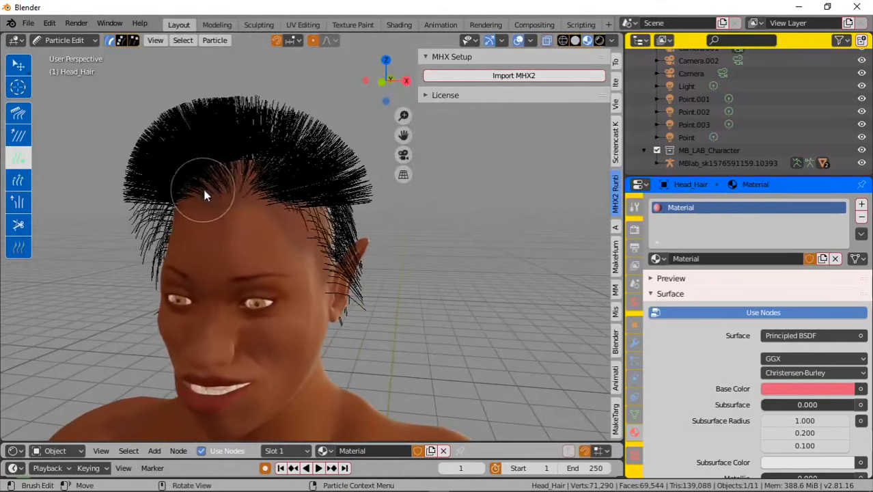
pyautogui.click(83, 41)
pyautogui.click(79, 56)
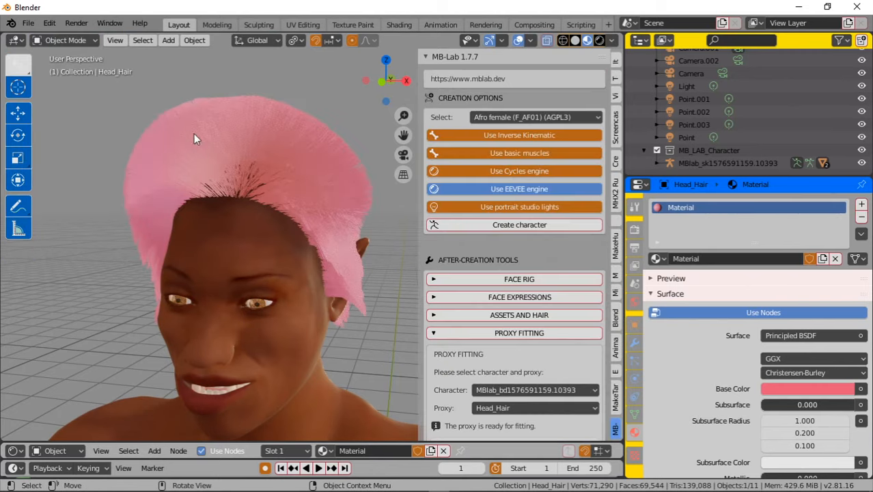
pyautogui.moveTo(372, 243); pyautogui.dragTo(203, 164, button='middle')
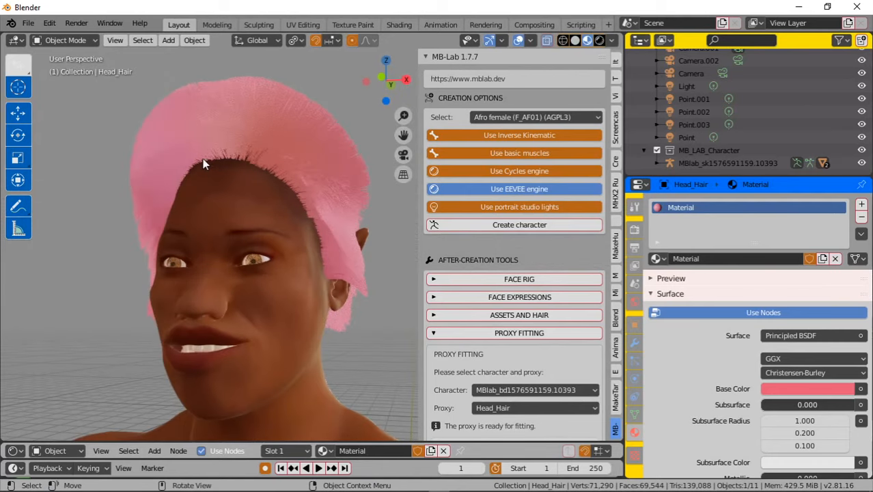
# Step: Prepare to save the scene as a new file named Her Hair.blend in the CoolDude folder
pyautogui.click(30, 24)
pyautogui.click(52, 120)
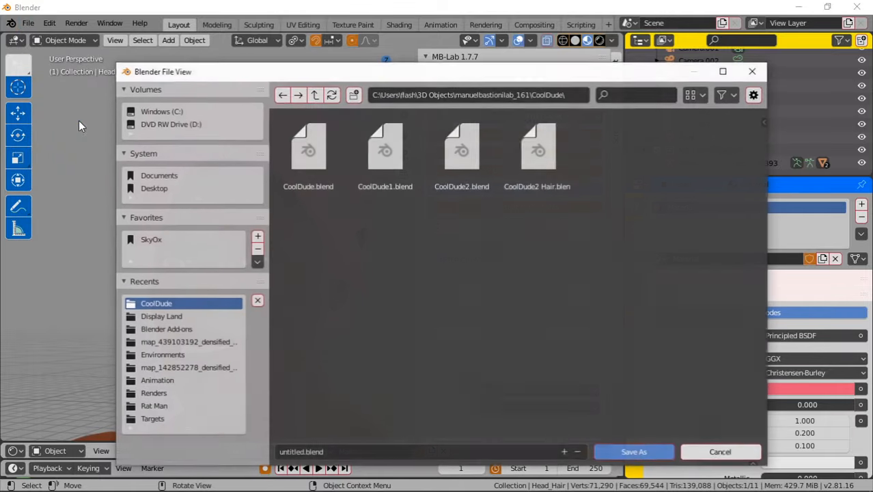
pyautogui.click(305, 453)
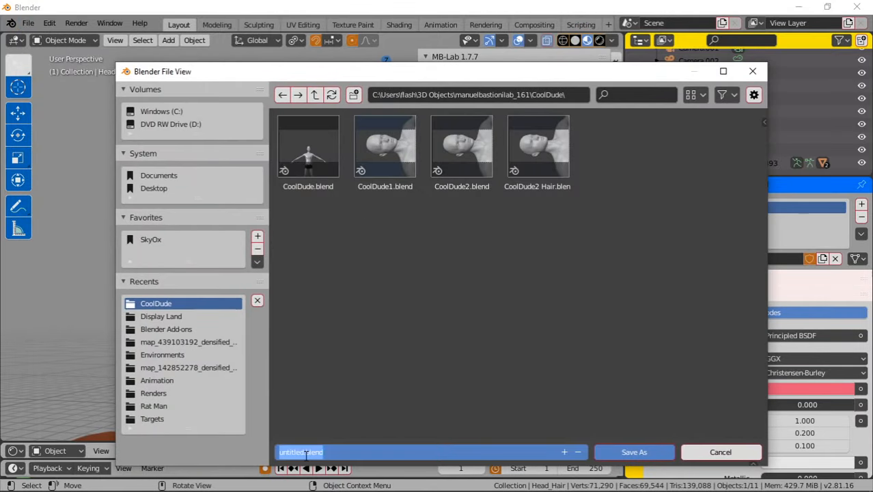
pyautogui.click(303, 452)
pyautogui.moveTo(303, 451); pyautogui.dragTo(267, 452)
pyautogui.write('Her ')
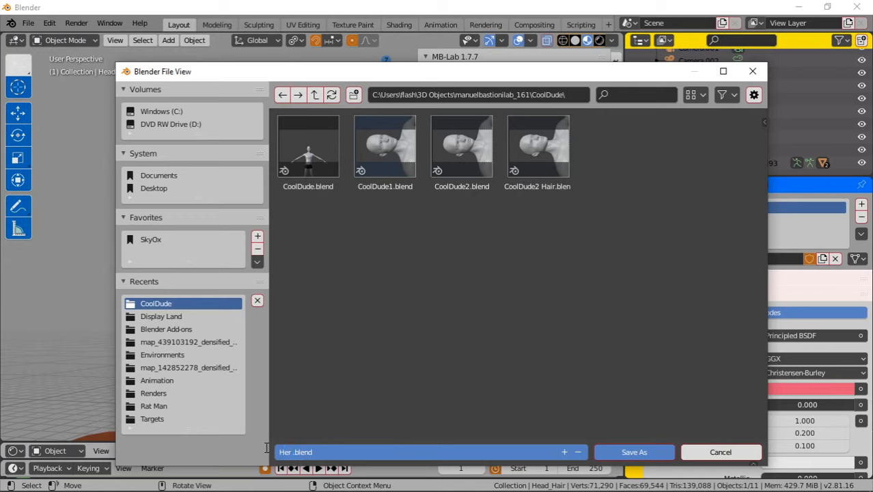
pyautogui.write('Hair')
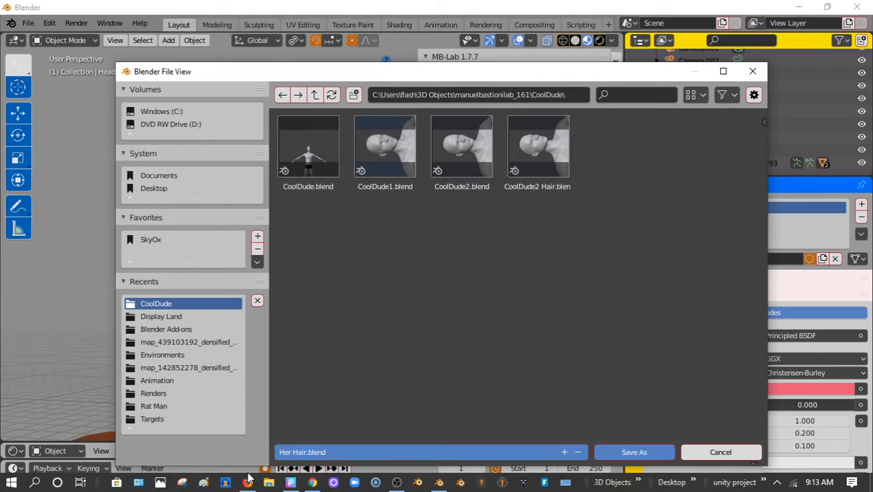
# Step: Check the live chat of the stream in YouTube Studio and return to Blender's save window
pyautogui.click(246, 482)
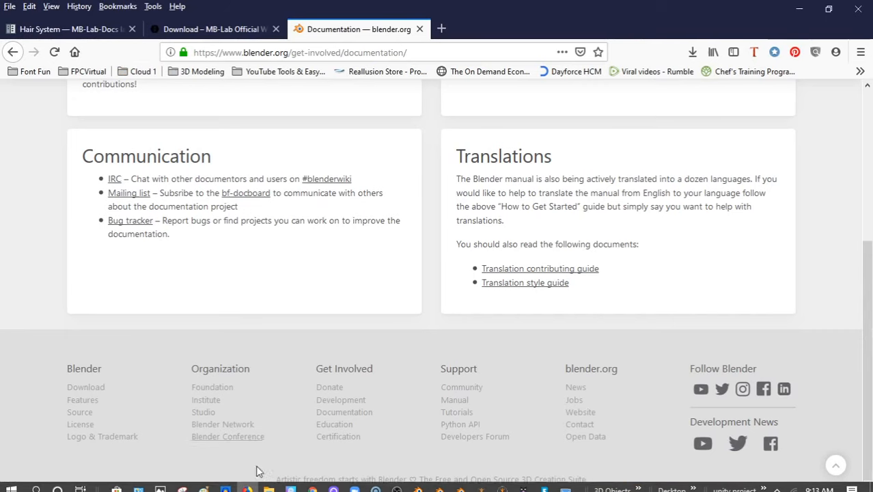
pyautogui.click(312, 482)
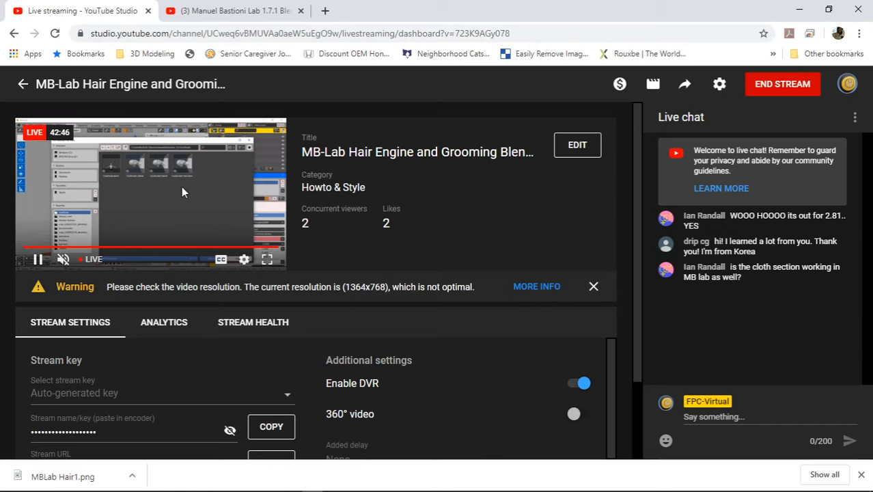
pyautogui.click(799, 8)
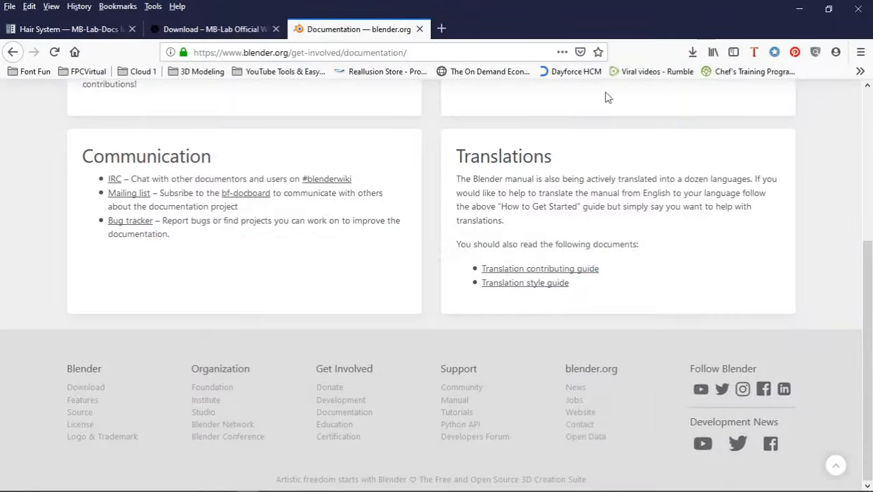
pyautogui.click(803, 8)
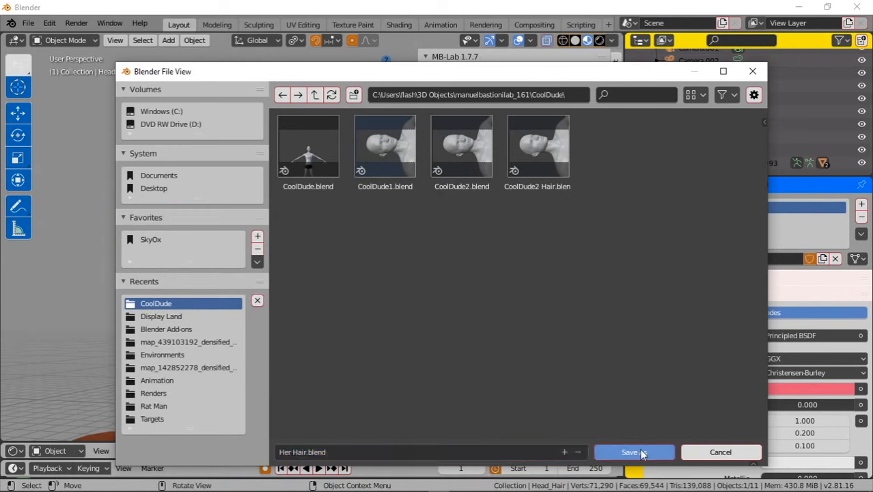
# Step: Save the file as Her Hair.blend and check the hair from above and from the character's left side
pyautogui.click(627, 451)
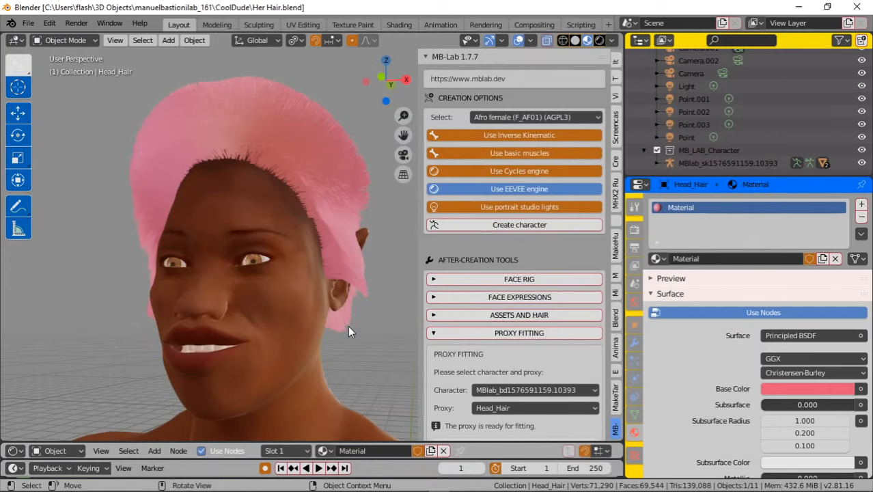
pyautogui.moveTo(347, 325); pyautogui.dragTo(353, 344, button='middle')
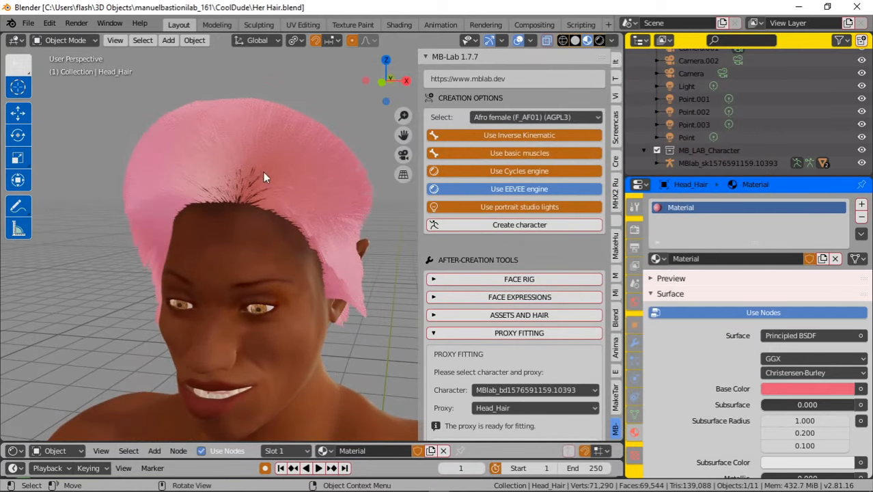
pyautogui.moveTo(317, 211); pyautogui.dragTo(249, 197, button='middle')
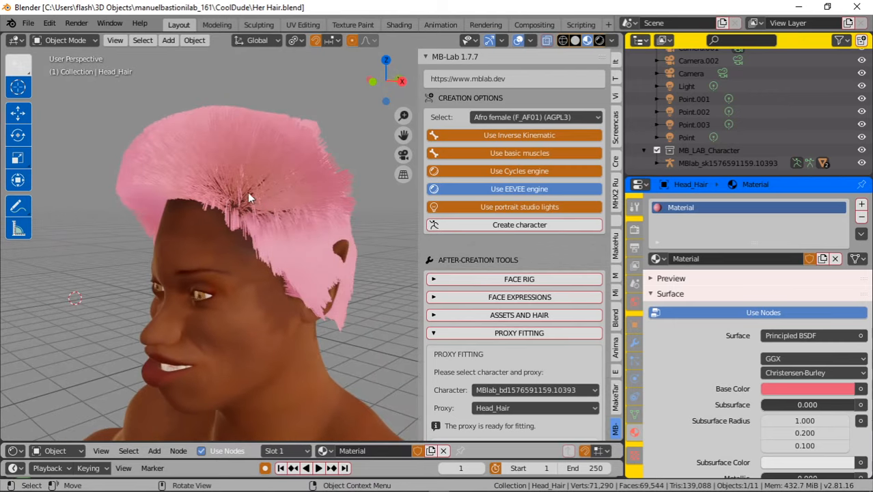
# Step: Put Head_Hair in Particle Edit and add hairs on the left side of the head, above and behind the ear
pyautogui.click(80, 41)
pyautogui.click(76, 139)
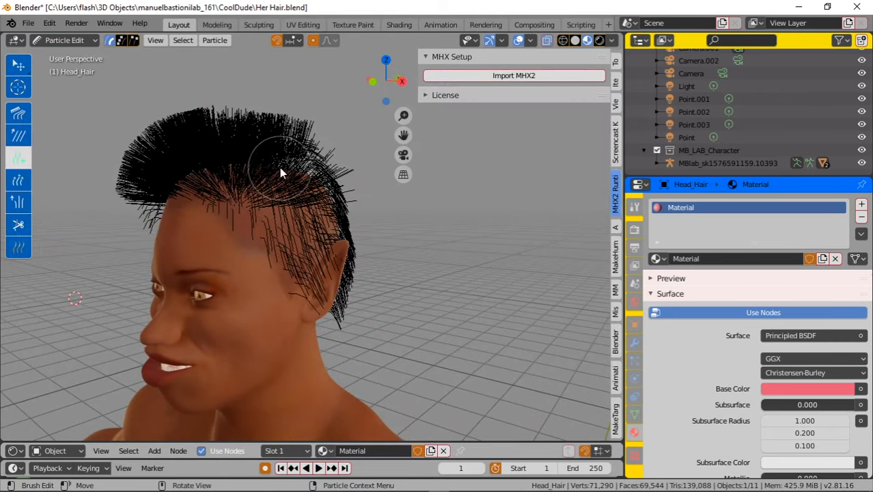
pyautogui.moveTo(279, 168)
pyautogui.mouseDown()
pyautogui.moveTo(318, 195)
pyautogui.moveTo(321, 219)
pyautogui.mouseUp()
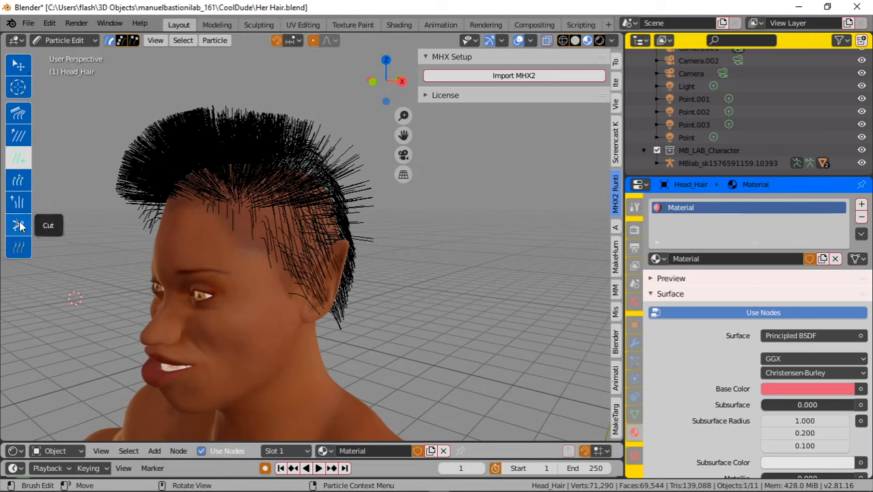
# Step: Use the Comb brush to smooth the protruding hairs at the back of the left side downward
pyautogui.click(18, 113)
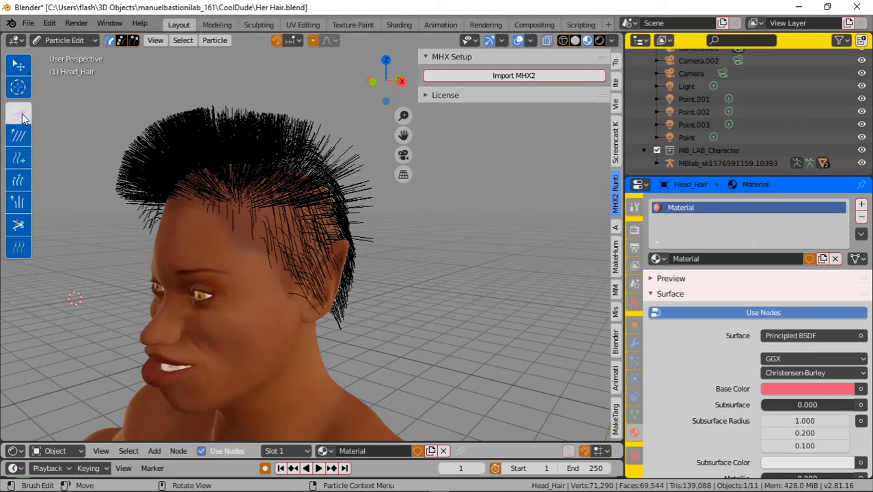
pyautogui.moveTo(339, 188); pyautogui.dragTo(362, 239)
pyautogui.moveTo(323, 161)
pyautogui.mouseDown()
pyautogui.moveTo(353, 192)
pyautogui.moveTo(378, 281)
pyautogui.mouseUp()
pyautogui.moveTo(306, 136); pyautogui.dragTo(369, 212)
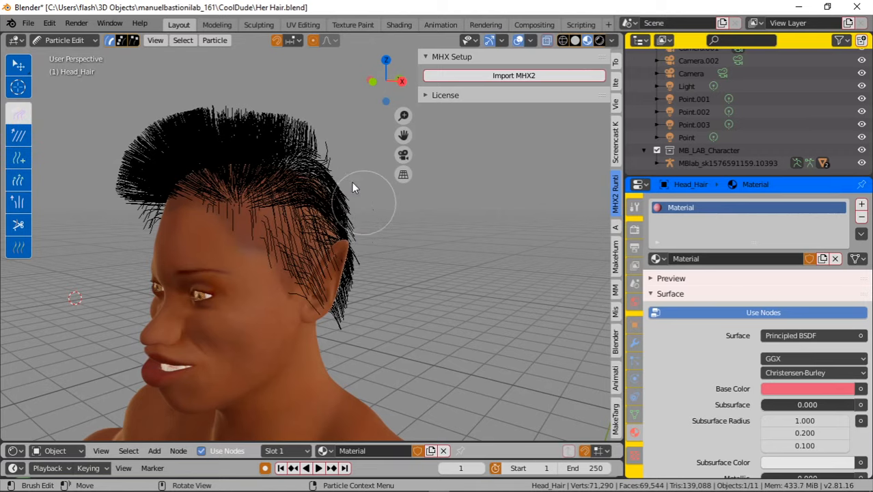
pyautogui.moveTo(296, 124); pyautogui.dragTo(364, 204)
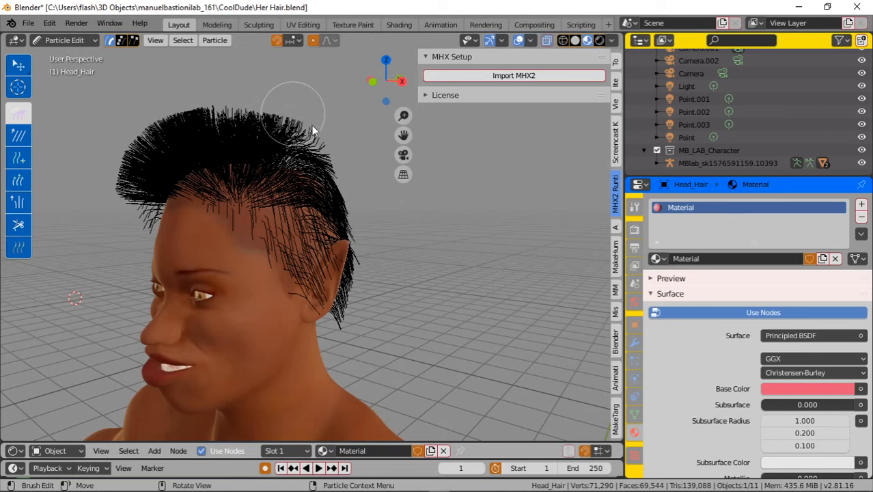
pyautogui.moveTo(311, 125); pyautogui.dragTo(369, 231)
# Step: Comb the hair on the crown and the character's left side downward, working from the front and from the side
pyautogui.moveTo(349, 242); pyautogui.dragTo(418, 248, button='middle')
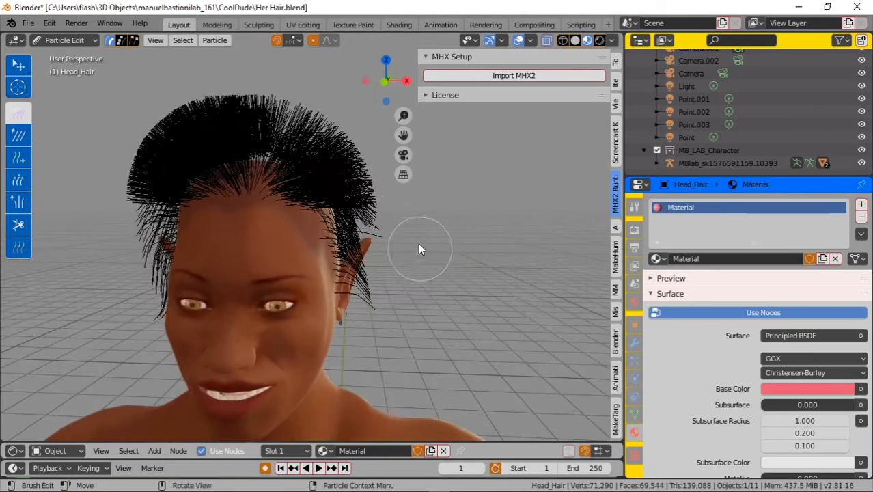
pyautogui.moveTo(327, 126); pyautogui.dragTo(381, 243)
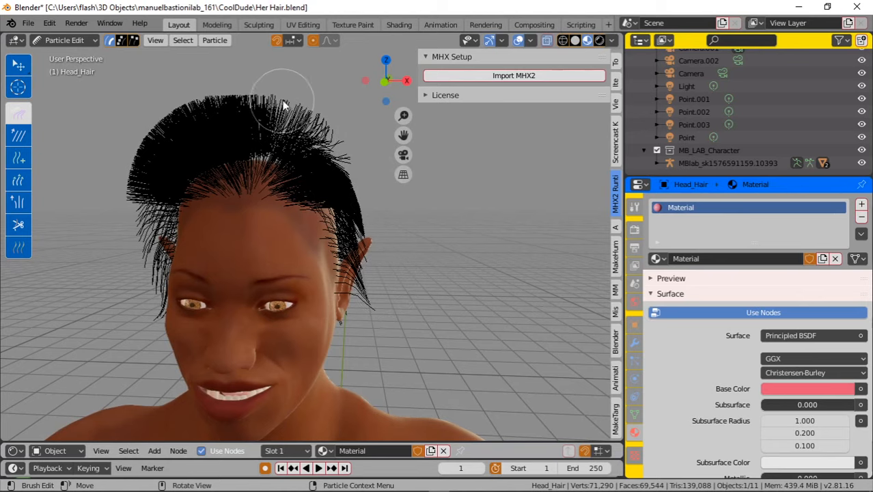
pyautogui.moveTo(283, 101)
pyautogui.mouseDown()
pyautogui.moveTo(331, 126)
pyautogui.moveTo(367, 280)
pyautogui.mouseUp()
pyautogui.moveTo(337, 151)
pyautogui.mouseDown()
pyautogui.moveTo(356, 288)
pyautogui.moveTo(357, 379)
pyautogui.mouseUp()
pyautogui.moveTo(405, 286); pyautogui.dragTo(300, 294, button='middle')
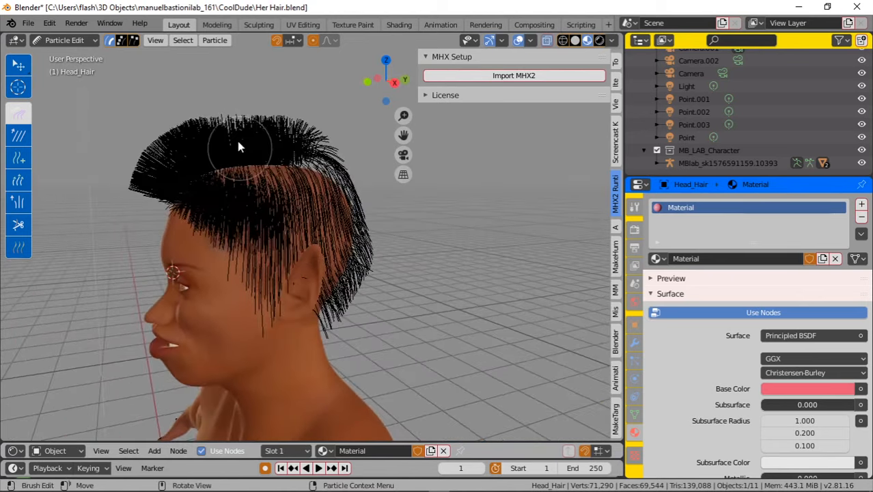
pyautogui.moveTo(236, 137)
pyautogui.mouseDown()
pyautogui.moveTo(288, 220)
pyautogui.moveTo(304, 286)
pyautogui.mouseUp()
pyautogui.moveTo(347, 173); pyautogui.dragTo(331, 338)
pyautogui.moveTo(406, 273)
pyautogui.mouseDown(button='middle')
pyautogui.moveTo(383, 288)
pyautogui.moveTo(357, 223)
pyautogui.mouseUp(button='middle')
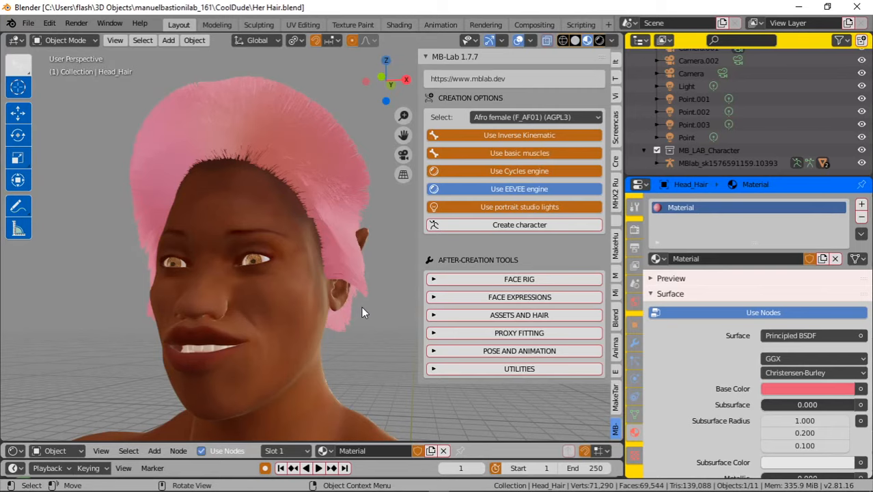
# Step: Put the saved Head_Hair in Particle Edit and add hairs at the upper back of the character's left side
pyautogui.moveTo(331, 204); pyautogui.dragTo(301, 209, button='middle')
pyautogui.scroll(3, 302, 239)
pyautogui.scroll(4, 298, 207)
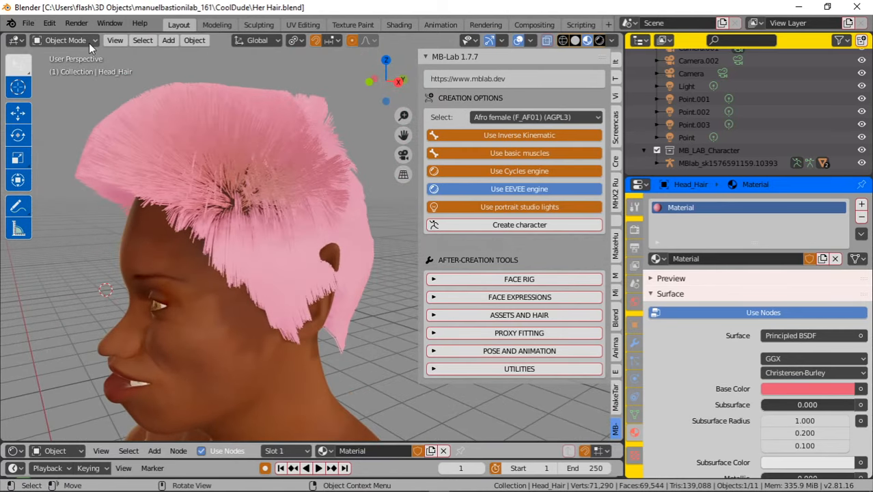
pyautogui.click(89, 43)
pyautogui.click(67, 139)
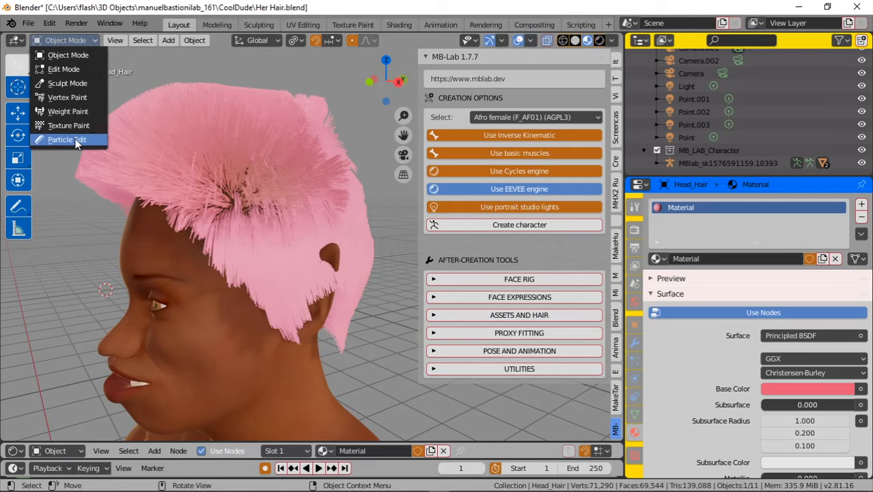
pyautogui.moveTo(291, 117); pyautogui.dragTo(338, 178)
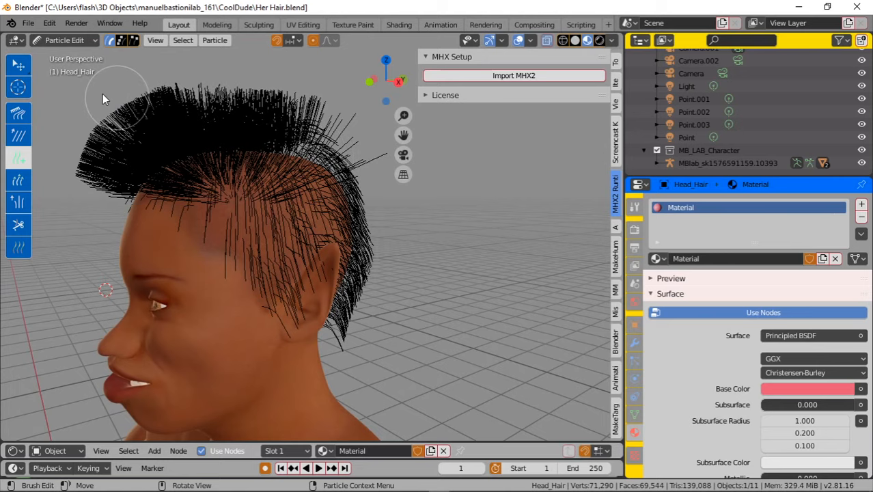
# Step: Comb the added hairs from the crown down along the back of the head
pyautogui.click(18, 113)
pyautogui.moveTo(260, 120)
pyautogui.mouseDown()
pyautogui.moveTo(318, 133)
pyautogui.moveTo(373, 205)
pyautogui.mouseUp()
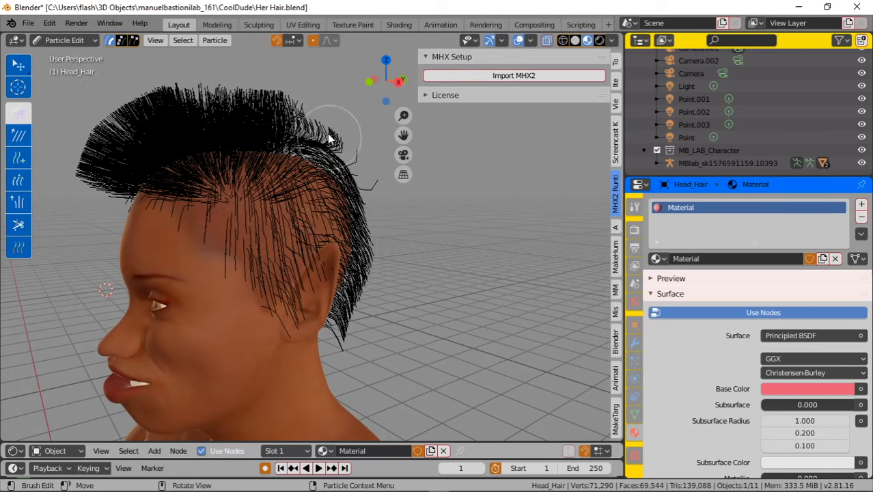
pyautogui.moveTo(323, 118)
pyautogui.mouseDown()
pyautogui.moveTo(359, 154)
pyautogui.moveTo(387, 216)
pyautogui.mouseUp()
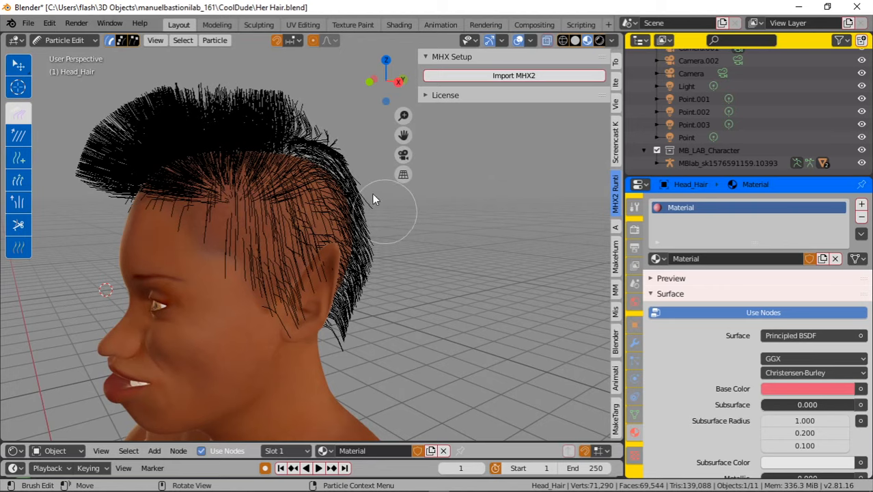
pyautogui.moveTo(313, 114)
pyautogui.mouseDown()
pyautogui.moveTo(361, 174)
pyautogui.moveTo(376, 219)
pyautogui.mouseUp()
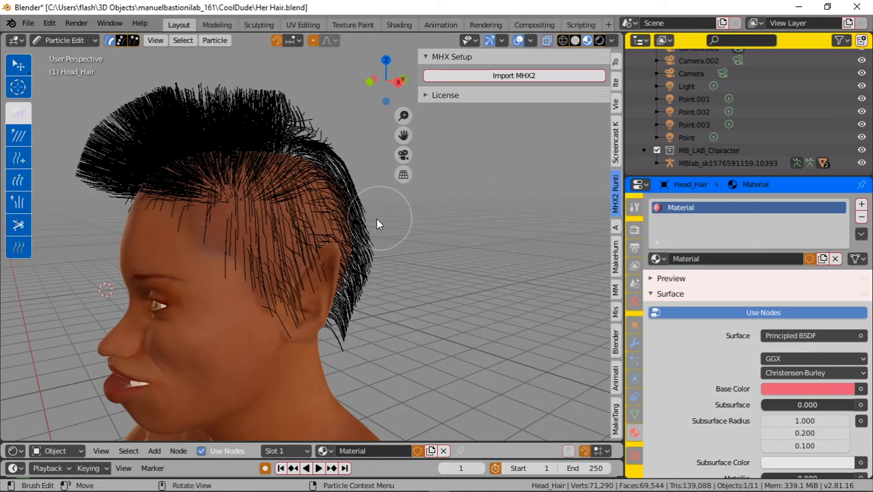
# Step: From the front, comb the hair on the character's left side down close to the head and past the ear
pyautogui.moveTo(239, 174)
pyautogui.mouseDown(button='middle')
pyautogui.moveTo(305, 177)
pyautogui.moveTo(341, 117)
pyautogui.mouseUp(button='middle')
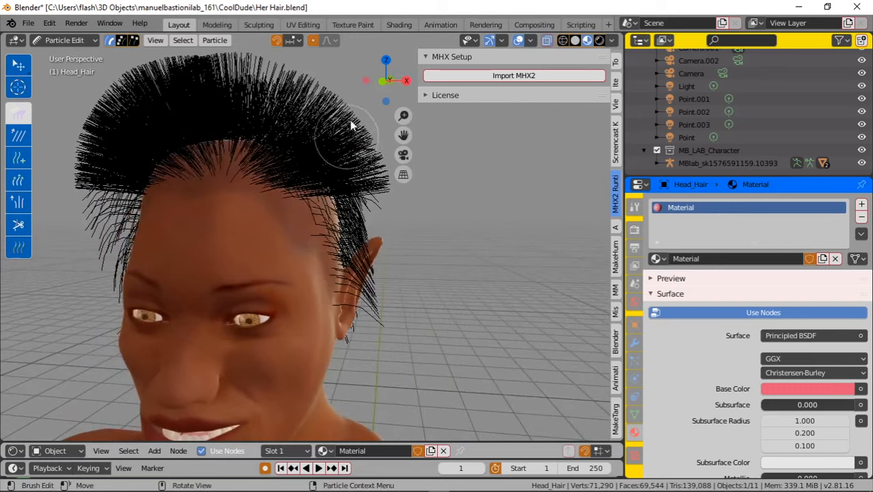
pyautogui.moveTo(341, 103)
pyautogui.mouseDown()
pyautogui.moveTo(348, 154)
pyautogui.moveTo(394, 267)
pyautogui.mouseUp()
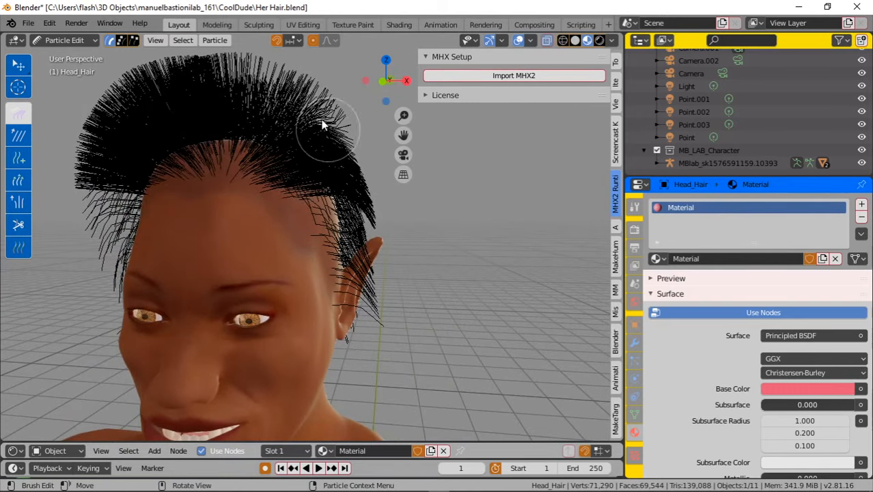
pyautogui.moveTo(312, 107); pyautogui.dragTo(384, 215)
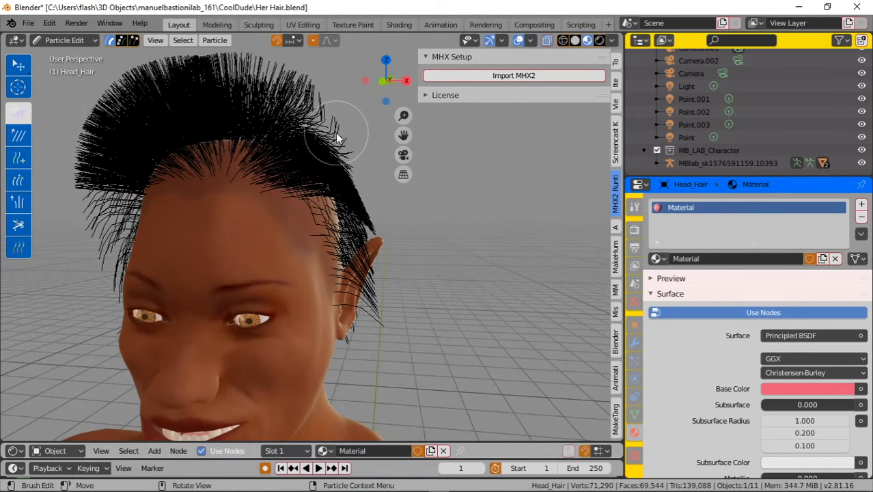
pyautogui.moveTo(335, 132)
pyautogui.mouseDown()
pyautogui.moveTo(366, 214)
pyautogui.moveTo(378, 304)
pyautogui.mouseUp()
pyautogui.moveTo(375, 254); pyautogui.dragTo(371, 333)
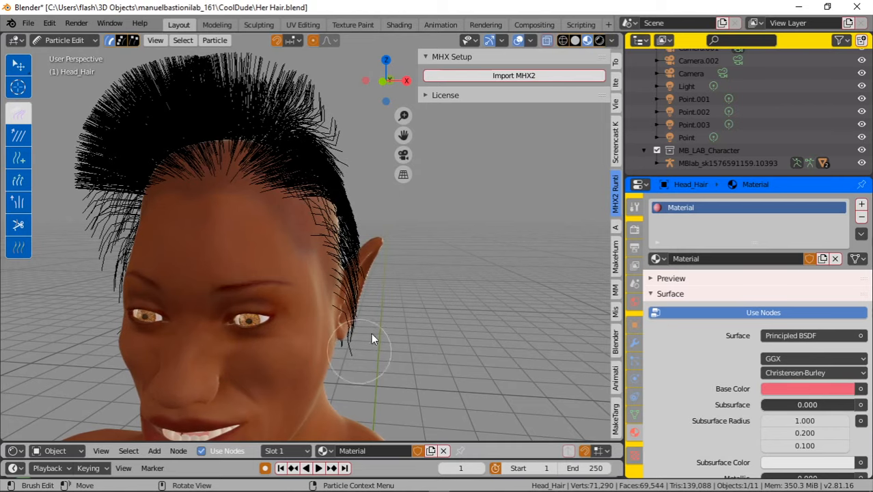
# Step: Return Head_Hair to Object Mode and check the combed hair from the character's right side
pyautogui.click(75, 40)
pyautogui.click(84, 56)
pyautogui.moveTo(333, 188); pyautogui.dragTo(260, 164, button='middle')
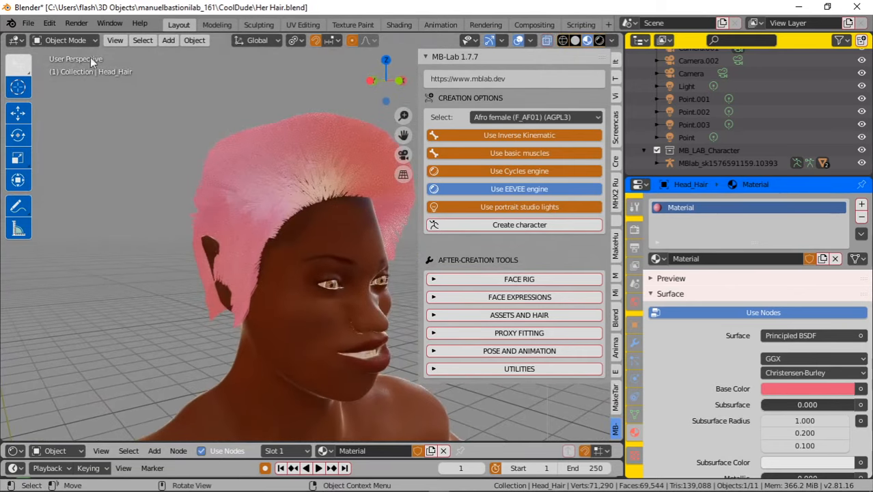
# Step: Put Head_Hair in Edit Mode and turn off X-ray to view its base mesh on the scalp
pyautogui.click(76, 42)
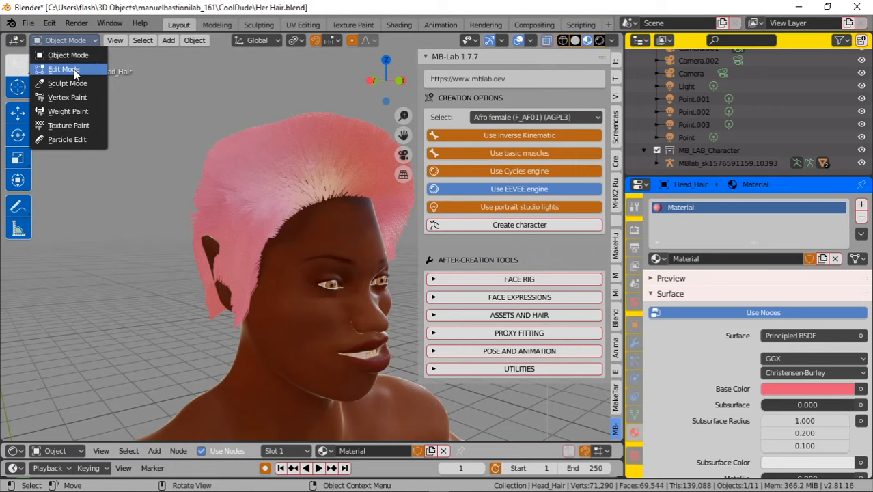
pyautogui.click(75, 71)
pyautogui.click(85, 41)
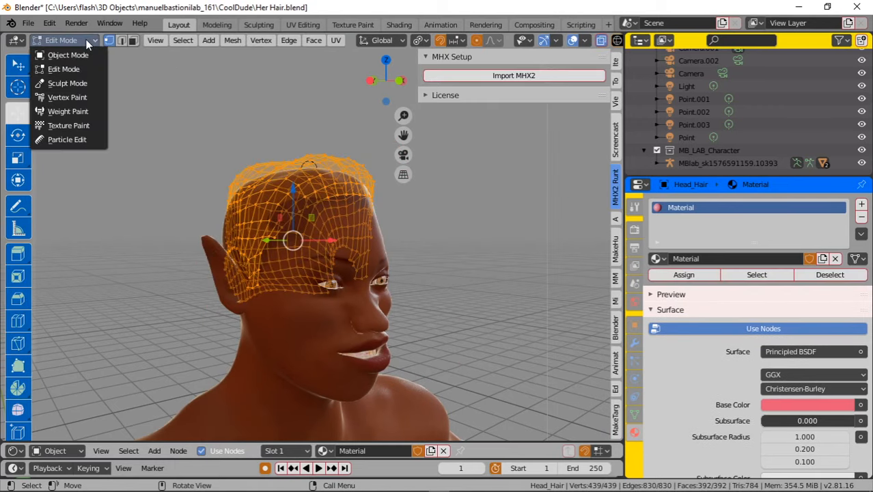
pyautogui.click(600, 40)
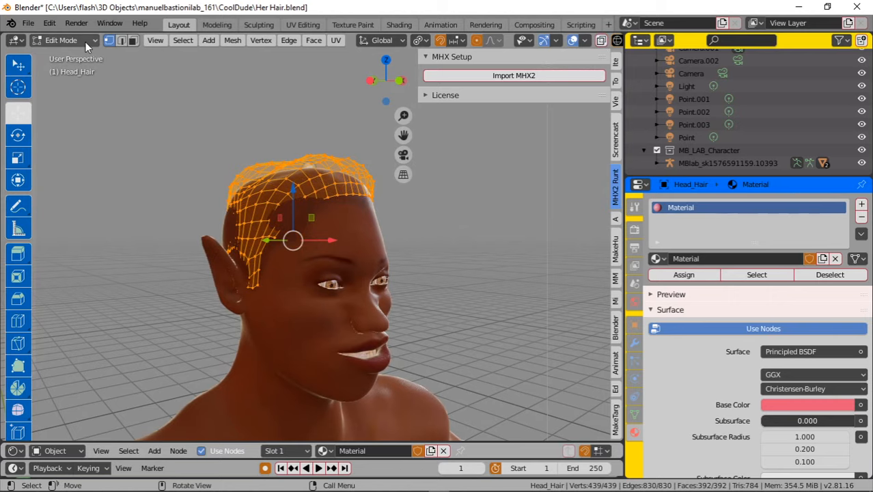
pyautogui.moveTo(192, 146); pyautogui.dragTo(91, 77, button='middle')
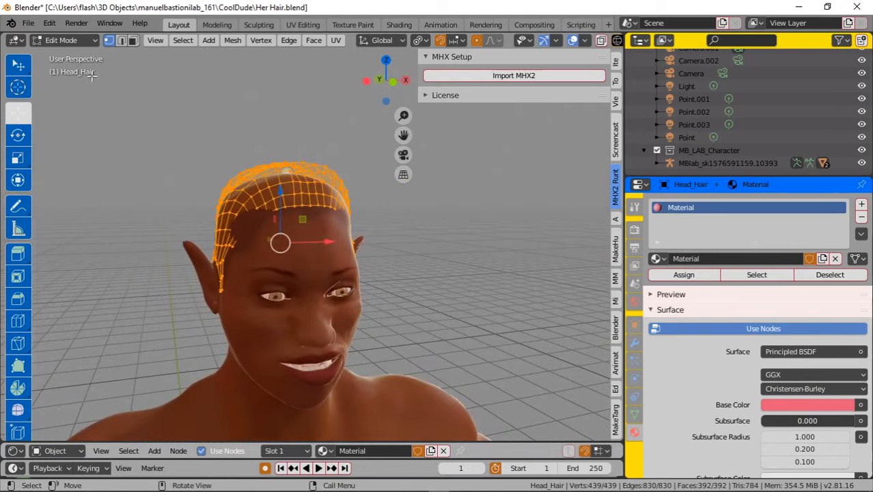
# Step: Put Head_Hair in Particle Edit mode and comb the hair on the character's right side down close to the head
pyautogui.click(79, 42)
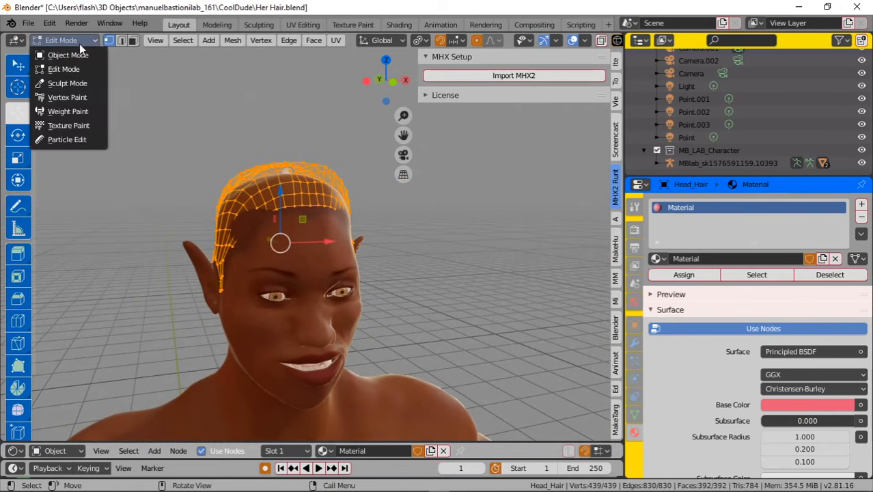
pyautogui.click(79, 138)
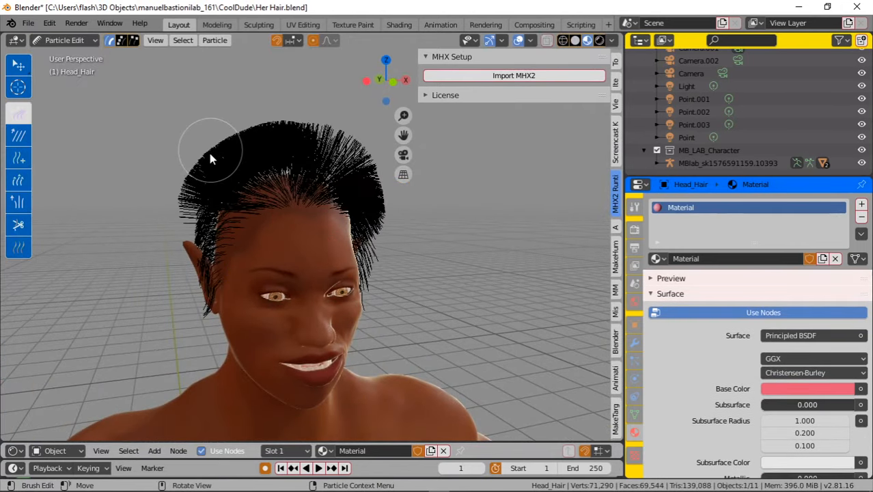
pyautogui.moveTo(209, 153); pyautogui.dragTo(198, 312)
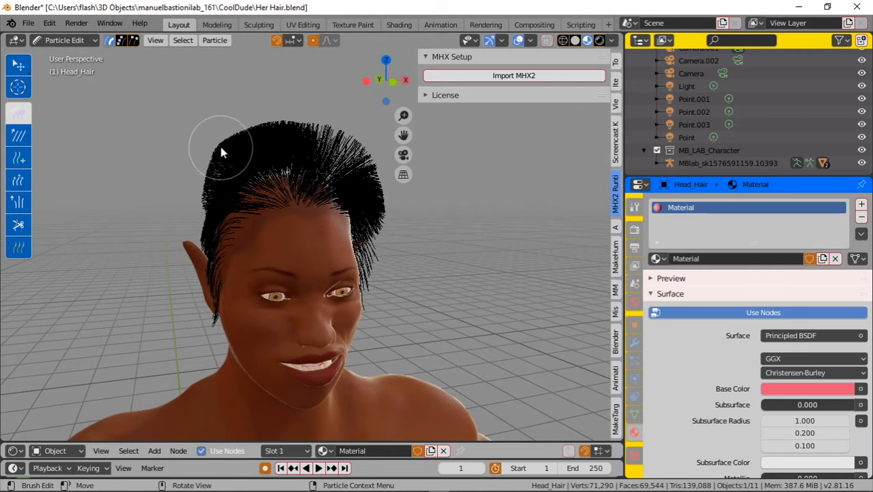
pyautogui.moveTo(220, 148)
pyautogui.mouseDown()
pyautogui.moveTo(191, 205)
pyautogui.moveTo(177, 279)
pyautogui.moveTo(150, 230)
pyautogui.mouseUp()
# Step: From the character's right side, comb the hair at the back of the crown backward and down along the head
pyautogui.moveTo(150, 231)
pyautogui.mouseDown(button='middle')
pyautogui.moveTo(220, 225)
pyautogui.moveTo(239, 198)
pyautogui.mouseUp(button='middle')
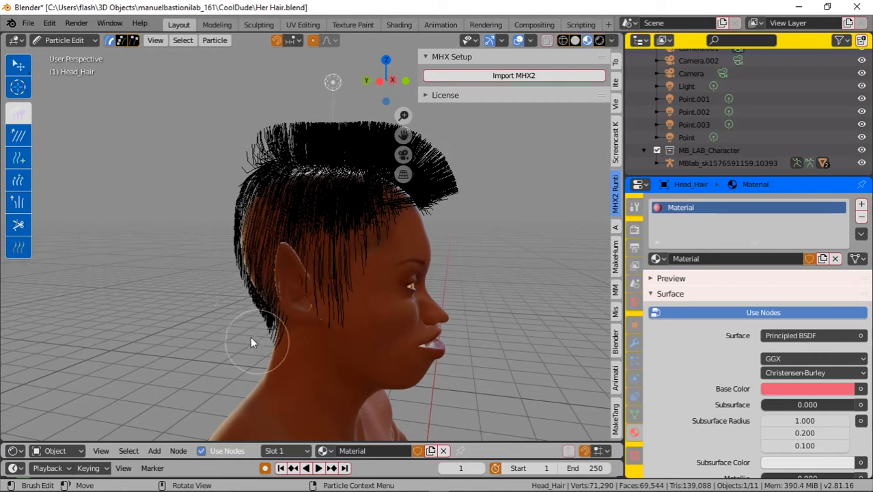
pyautogui.moveTo(276, 116)
pyautogui.mouseDown()
pyautogui.moveTo(238, 146)
pyautogui.moveTo(201, 207)
pyautogui.mouseUp()
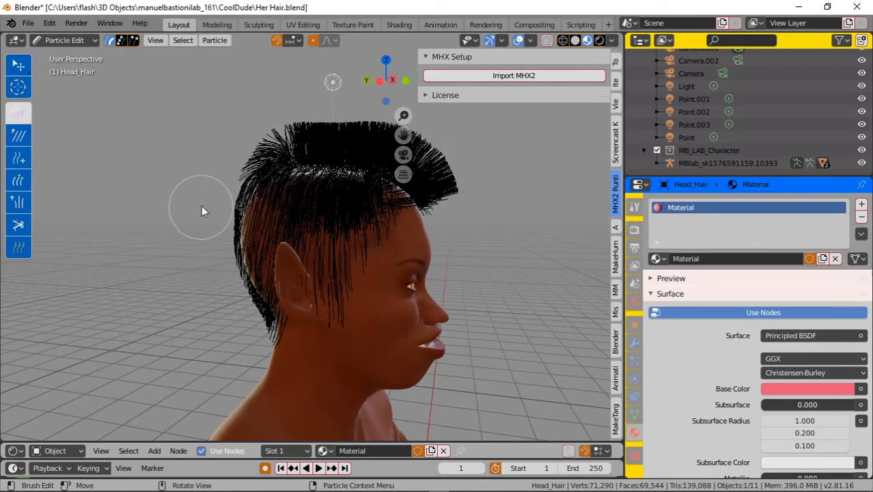
pyautogui.moveTo(293, 126)
pyautogui.mouseDown()
pyautogui.moveTo(252, 149)
pyautogui.moveTo(211, 199)
pyautogui.mouseUp()
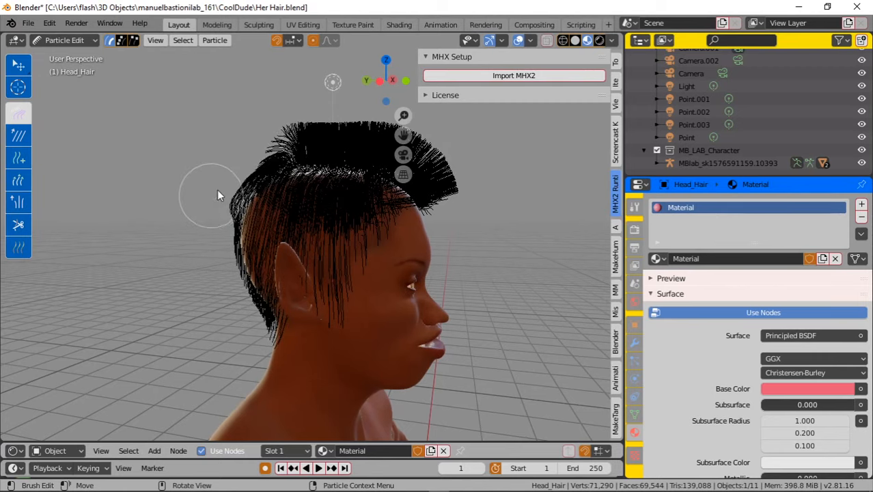
pyautogui.moveTo(244, 164); pyautogui.dragTo(177, 265)
pyautogui.moveTo(242, 172); pyautogui.dragTo(217, 254)
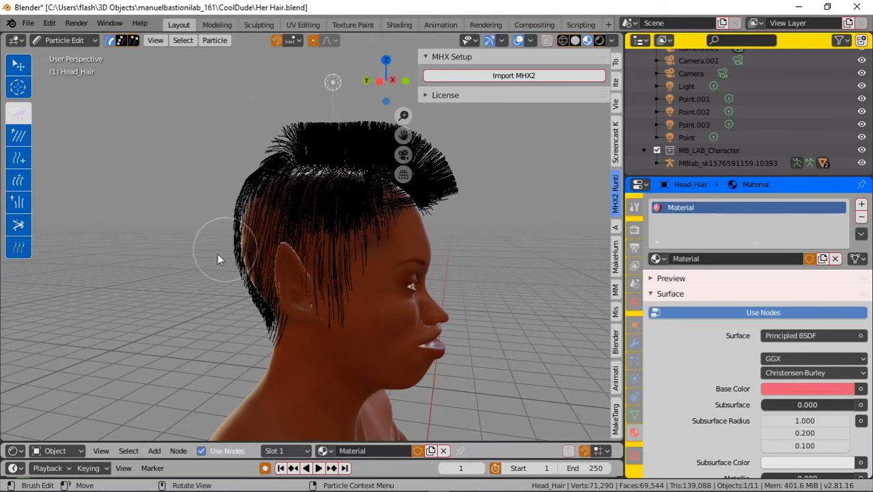
# Step: From the front, comb the hair on the character's left side down over the ear and return Head_Hair to Object Mode
pyautogui.moveTo(218, 228); pyautogui.dragTo(344, 192, button='middle')
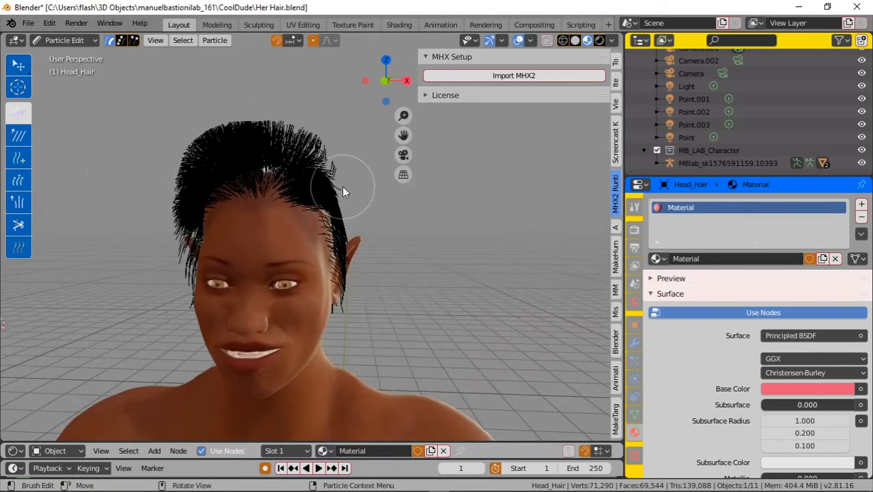
pyautogui.moveTo(350, 156)
pyautogui.mouseDown()
pyautogui.moveTo(360, 277)
pyautogui.moveTo(351, 348)
pyautogui.mouseUp()
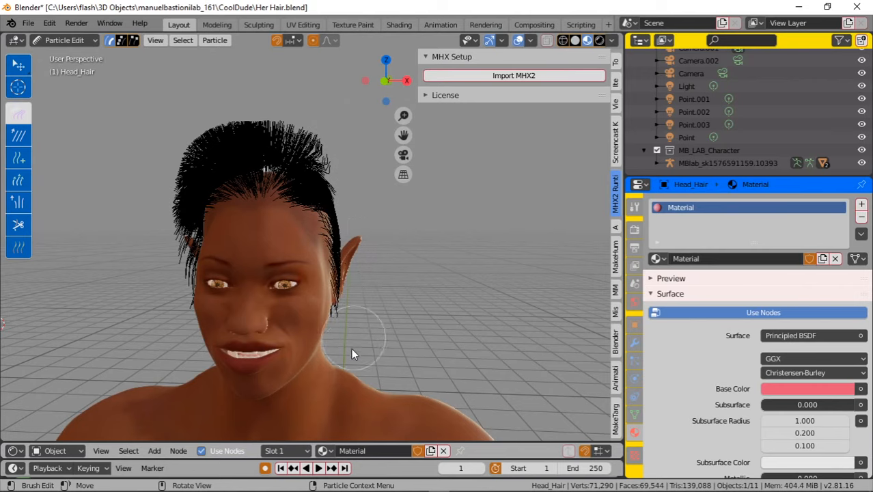
pyautogui.click(79, 40)
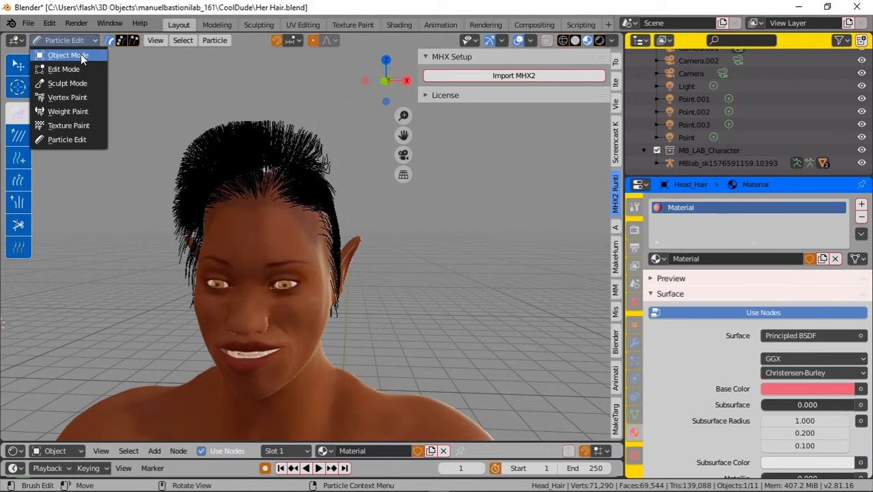
pyautogui.click(80, 53)
# Step: Examine the combed hair around the character's right ear up close
pyautogui.moveTo(99, 73); pyautogui.dragTo(213, 109, button='middle')
pyautogui.moveTo(315, 147); pyautogui.dragTo(183, 121, button='middle')
pyautogui.moveTo(201, 157); pyautogui.dragTo(237, 203, button='middle')
pyautogui.scroll(3, 228, 168)
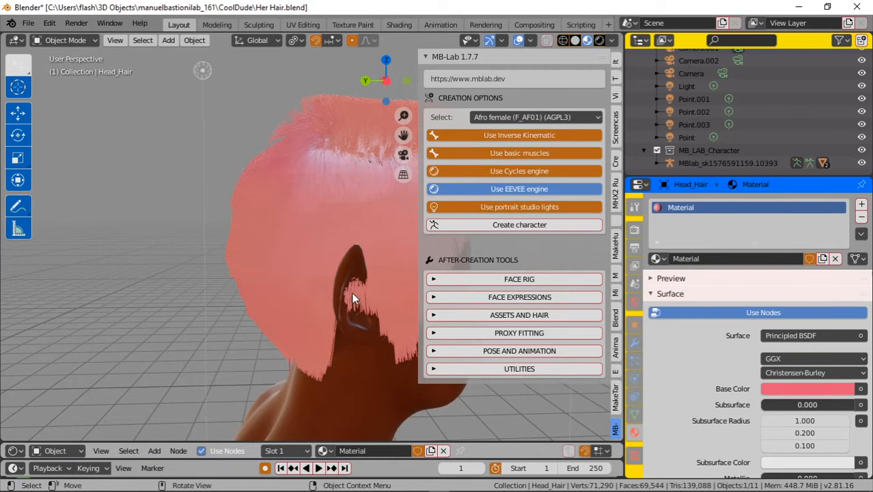
pyautogui.moveTo(351, 292); pyautogui.dragTo(324, 237, button='middle')
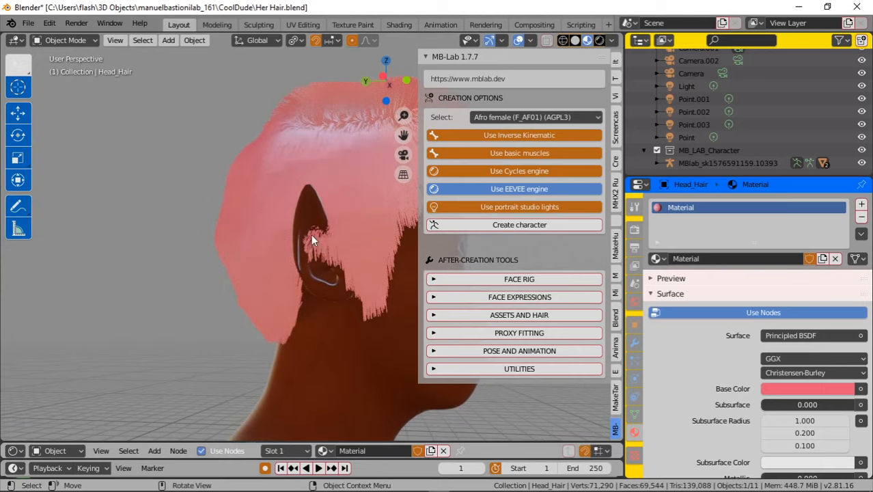
# Step: Put Head_Hair in Particle Edit mode with the Cut brush, close in on the right ear, and turn on X-ray
pyautogui.click(91, 42)
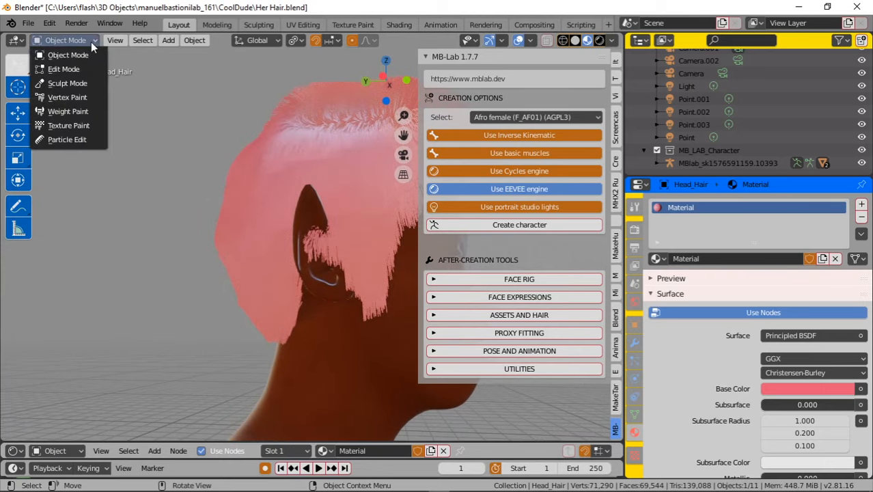
pyautogui.click(67, 142)
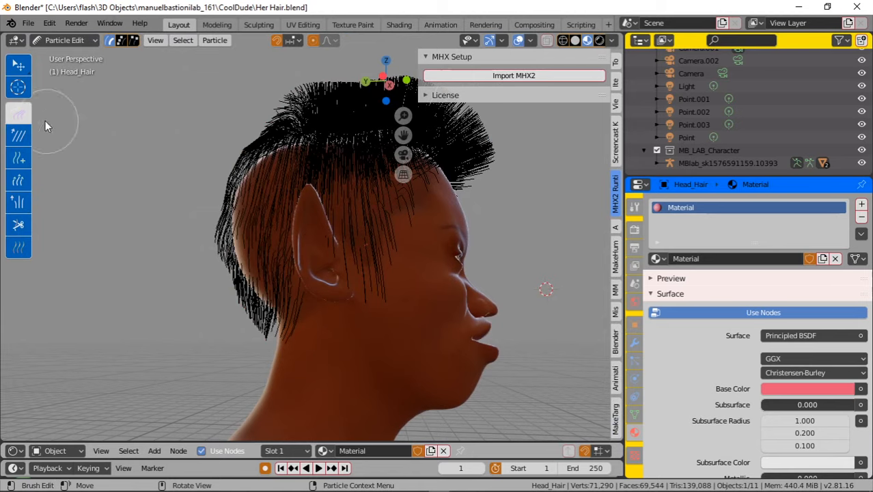
pyautogui.click(18, 225)
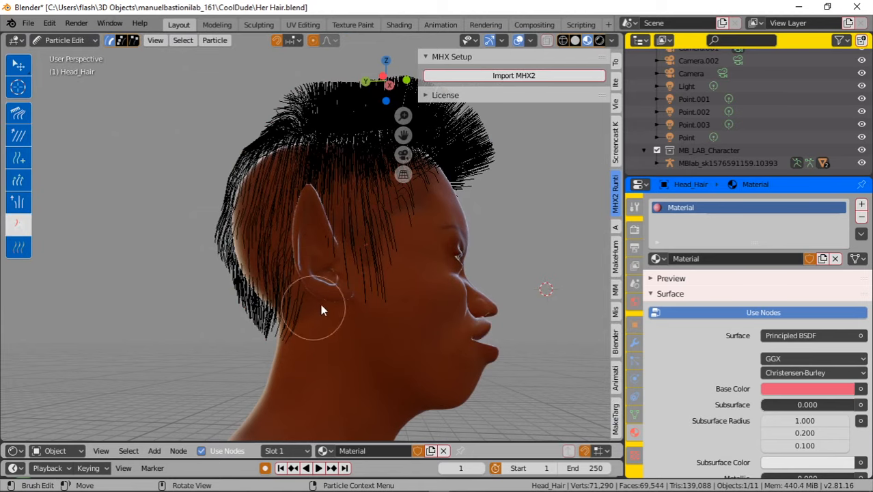
pyautogui.scroll(5, 320, 300)
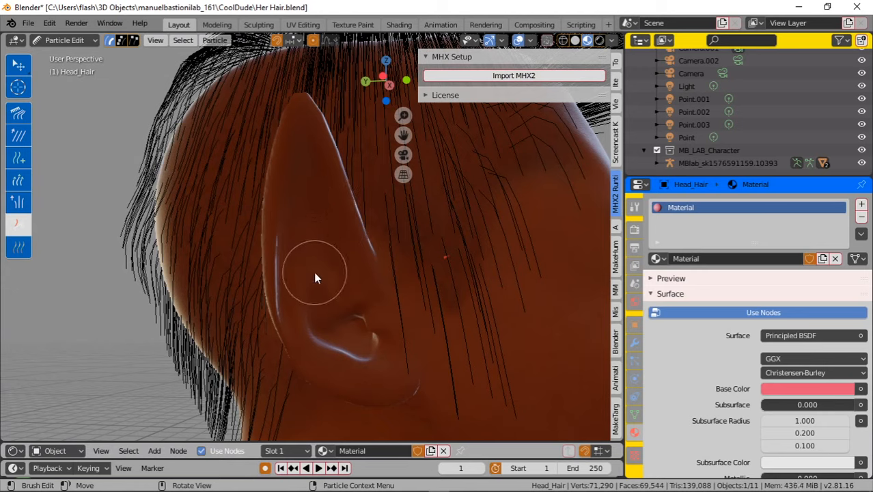
pyautogui.click(547, 40)
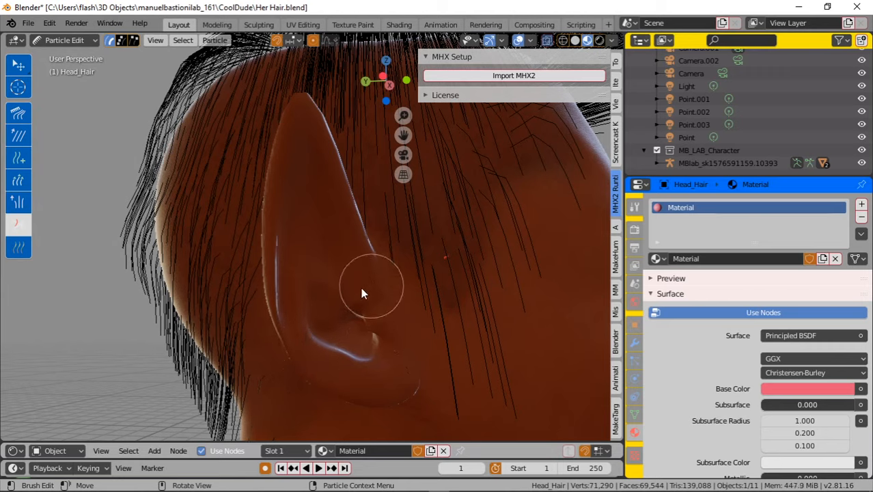
# Step: Return Head_Hair to Object Mode and check the hair from the character's left side and the front
pyautogui.rightClick(102, 58)
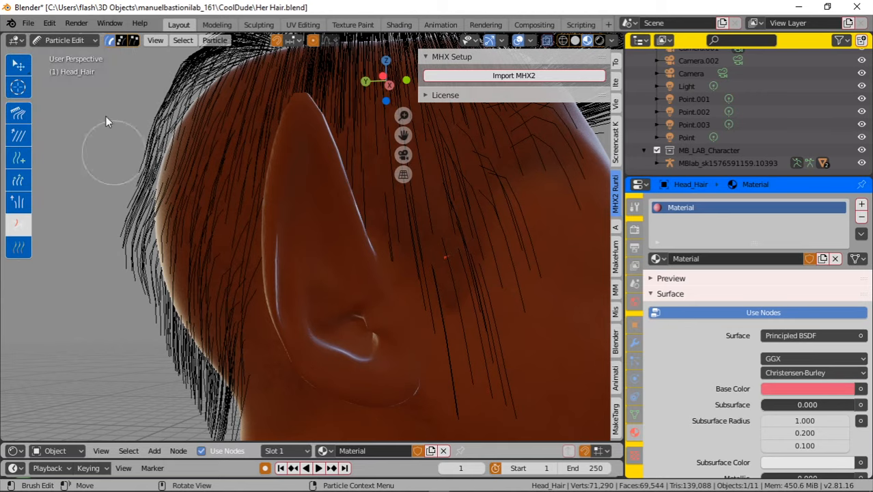
pyautogui.click(83, 42)
pyautogui.click(86, 55)
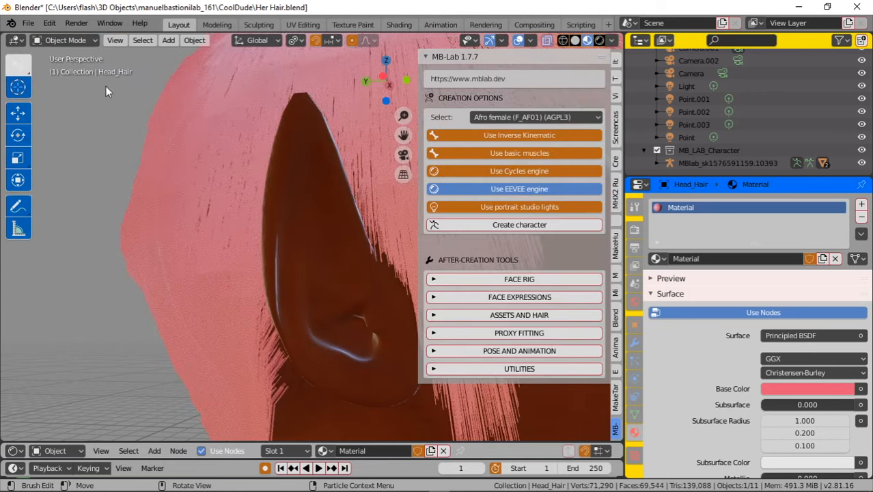
pyautogui.scroll(-3, 314, 306)
pyautogui.moveTo(330, 319); pyautogui.dragTo(181, 286, button='middle')
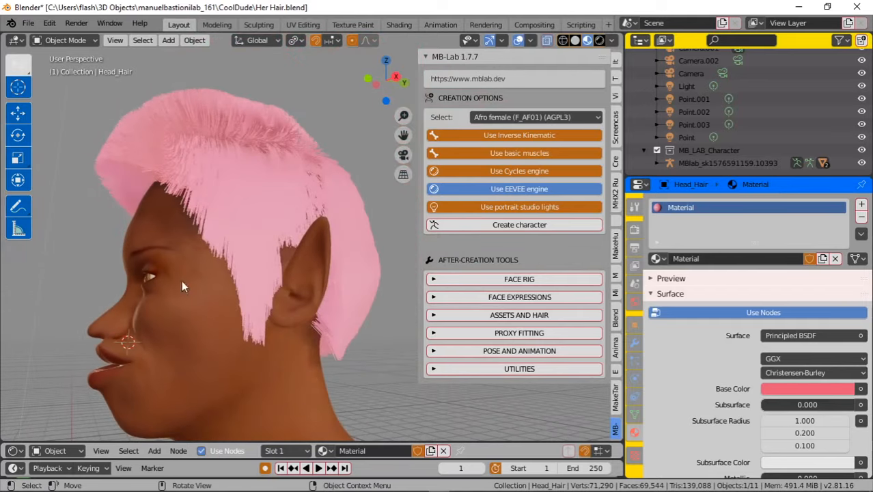
pyautogui.moveTo(243, 237); pyautogui.dragTo(333, 238, button='middle')
pyautogui.moveTo(304, 231); pyautogui.dragTo(304, 220, button='middle')
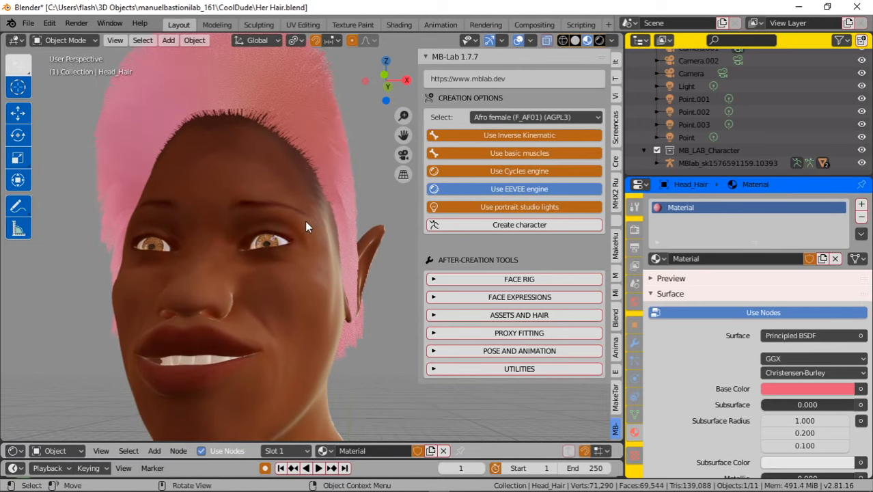
# Step: Switch the viewport to Rendered shading and examine the character's hair and face from several angles
pyautogui.click(598, 41)
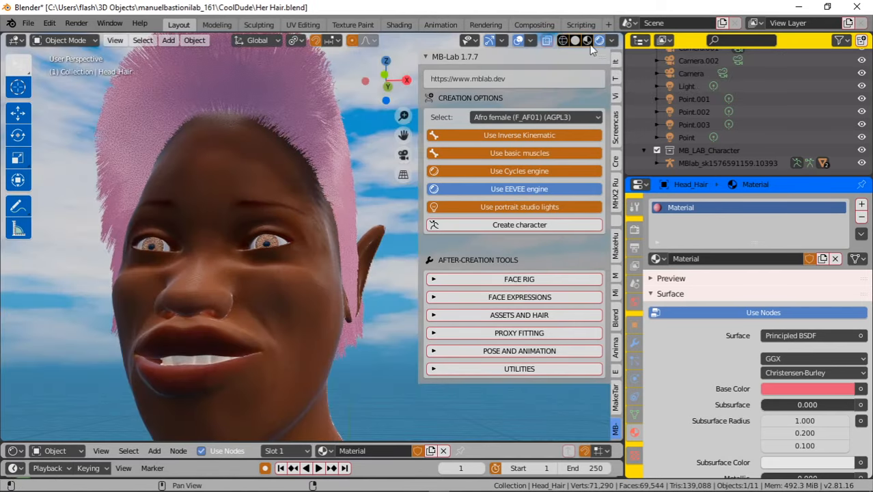
pyautogui.moveTo(106, 239); pyautogui.dragTo(149, 258, button='middle')
pyautogui.scroll(2, 153, 261)
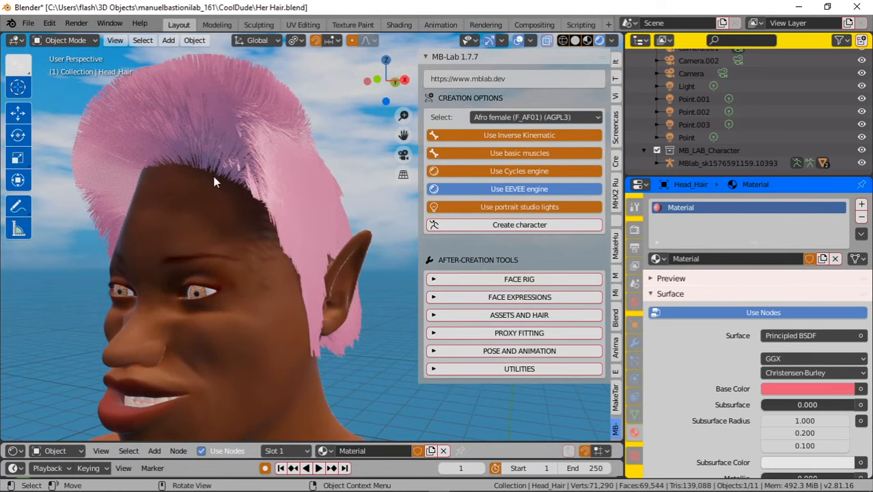
pyautogui.moveTo(198, 196); pyautogui.dragTo(208, 176, button='middle')
pyautogui.scroll(-2, 205, 176)
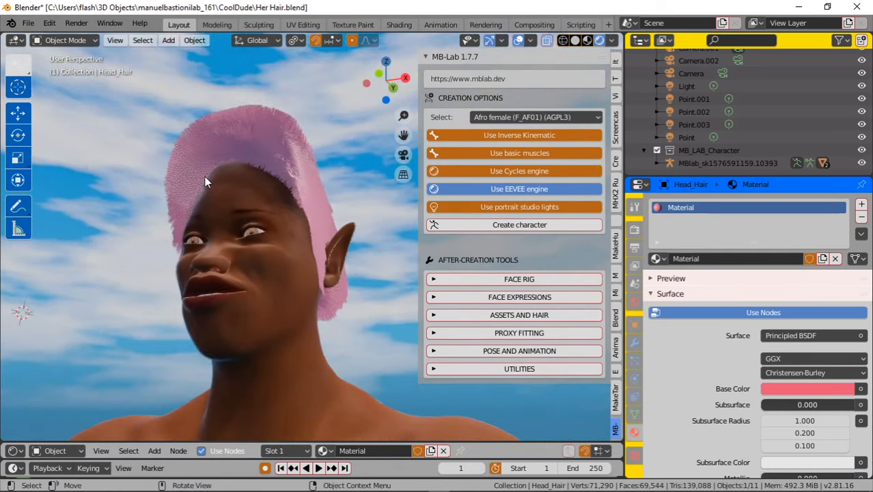
pyautogui.moveTo(202, 210); pyautogui.dragTo(198, 240, button='middle')
pyautogui.scroll(2, 199, 239)
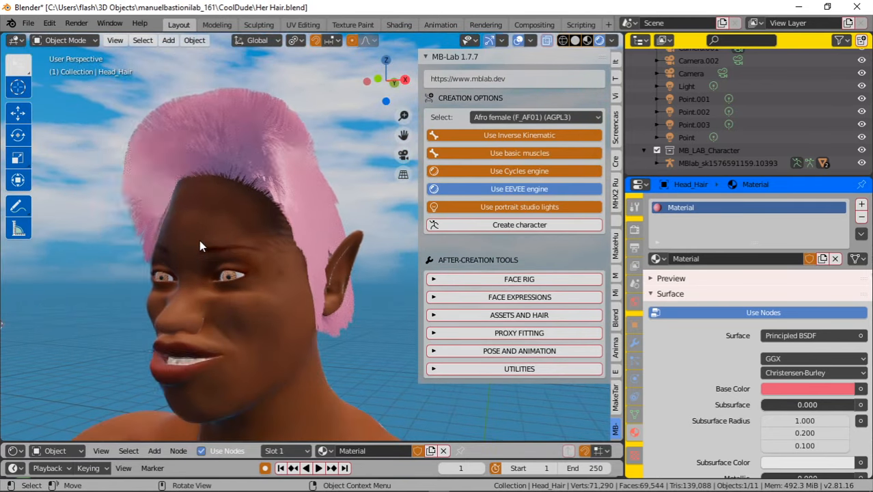
pyautogui.keyDown('shift'); pyautogui.moveTo(205, 242); pyautogui.dragTo(288, 213, button='middle'); pyautogui.keyUp('shift')
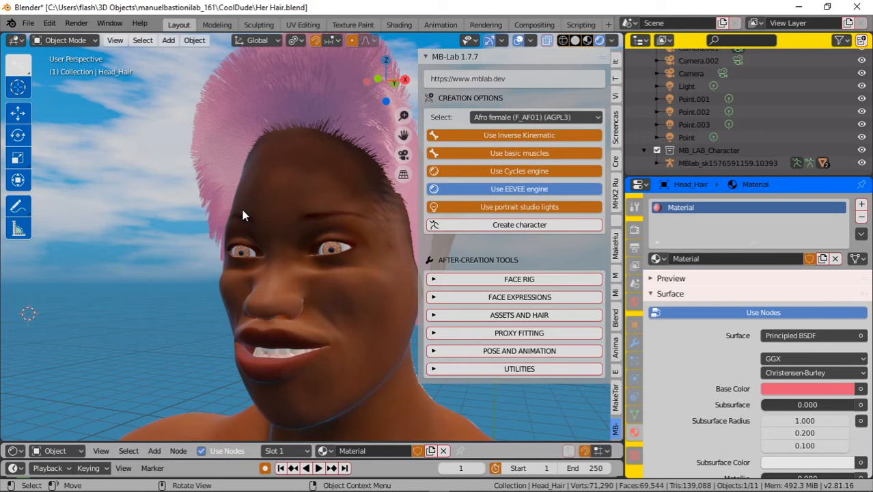
# Step: Hide the 3D viewport's sidebar, toolbar and header to frame the rendered head without obstruction
pyautogui.press('n')
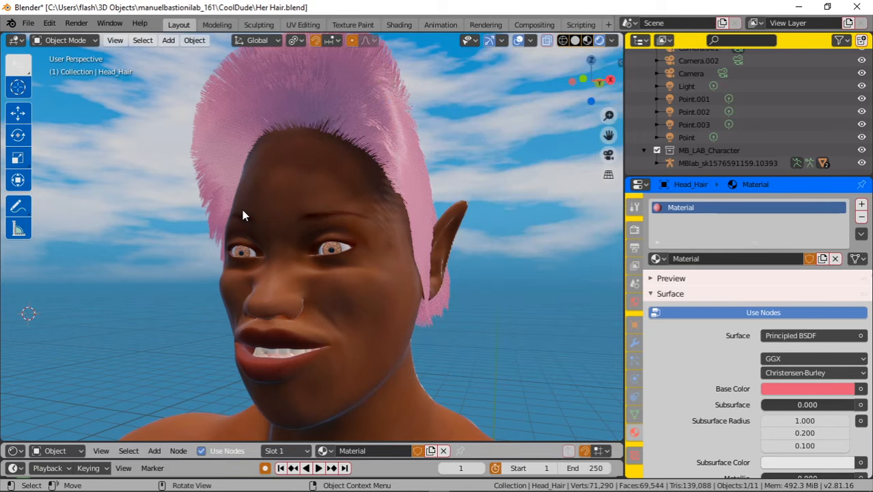
pyautogui.press('t')
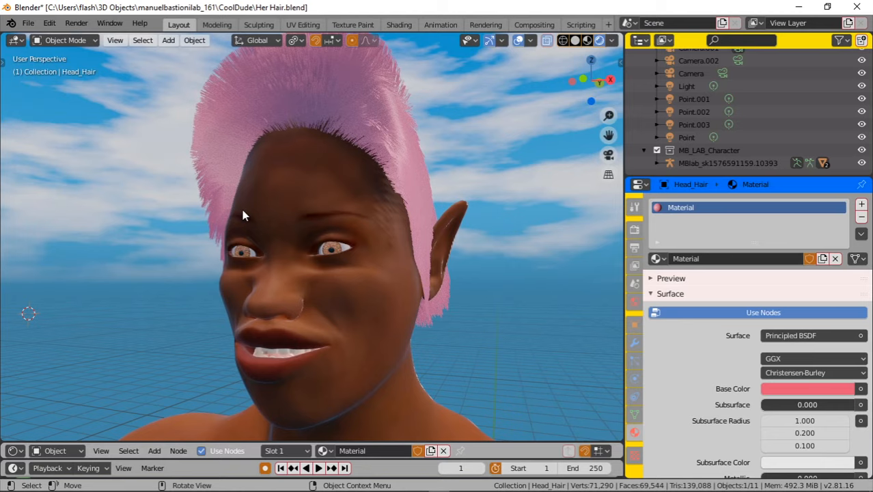
pyautogui.rightClick(512, 41)
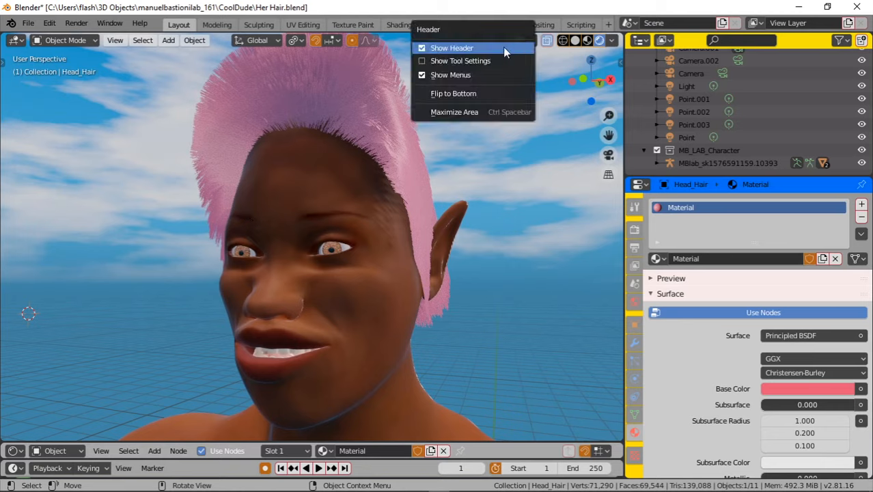
pyautogui.click(446, 49)
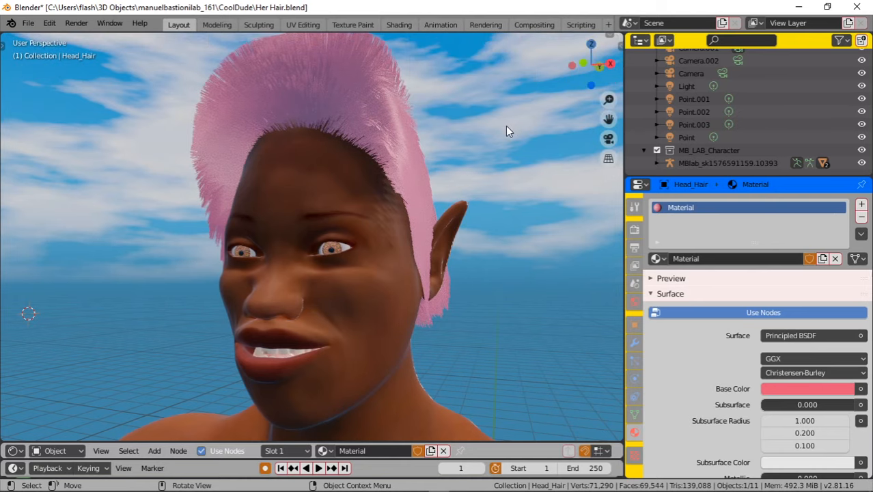
pyautogui.moveTo(505, 126); pyautogui.dragTo(504, 131, button='middle')
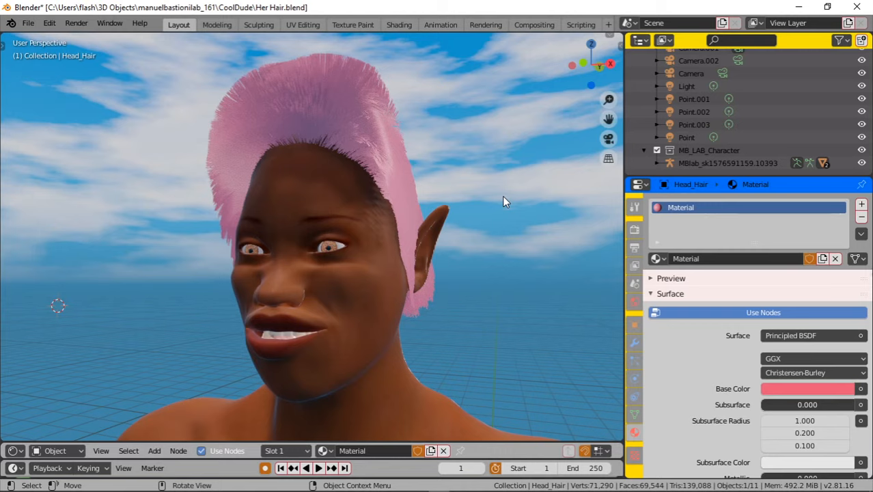
# Step: Look at Blender's help resources, switch to Chrome and show the YouTube video "Manuel Bastioni Lab 1.7.1 Blender 2.80 Beta Addon is Alive"
pyautogui.click(140, 25)
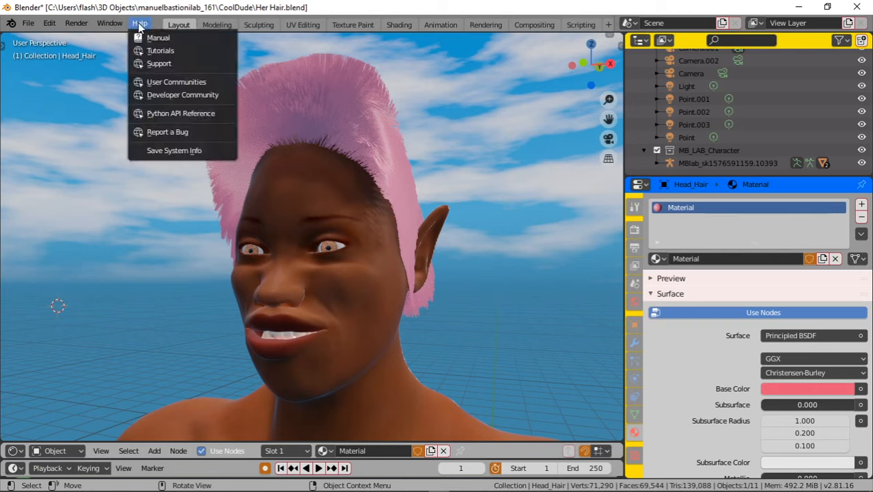
pyautogui.click(163, 52)
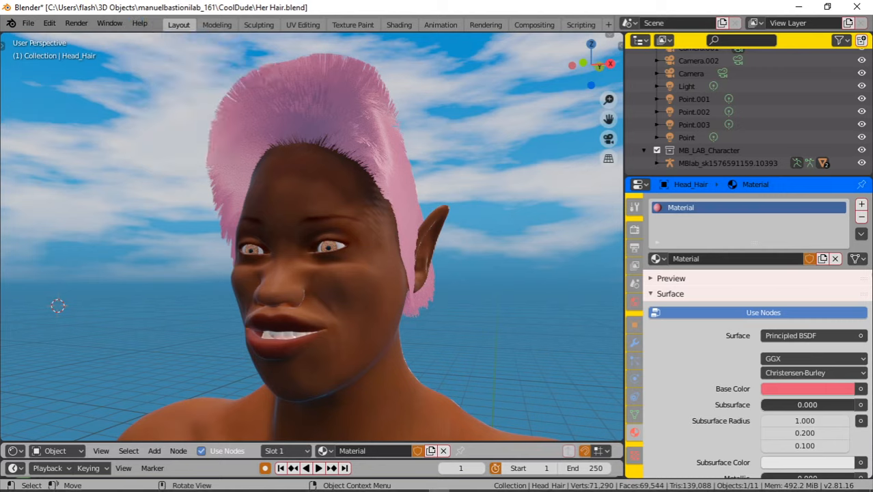
pyautogui.click(312, 482)
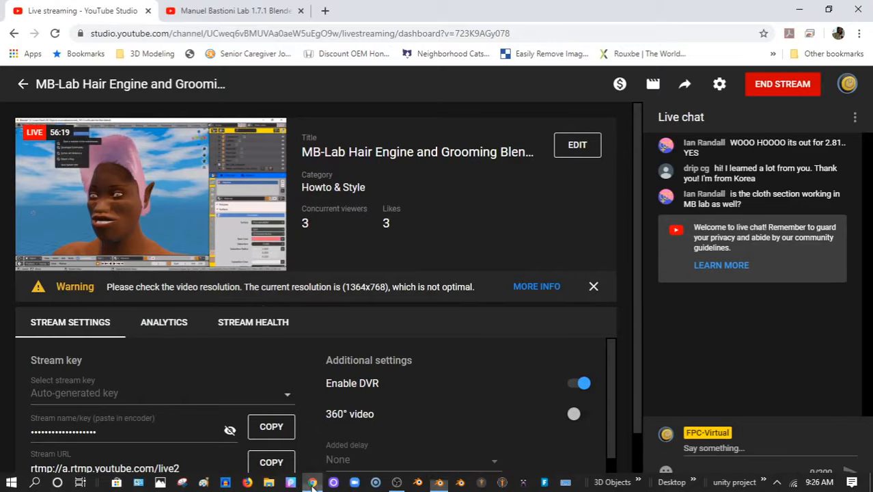
pyautogui.click(250, 19)
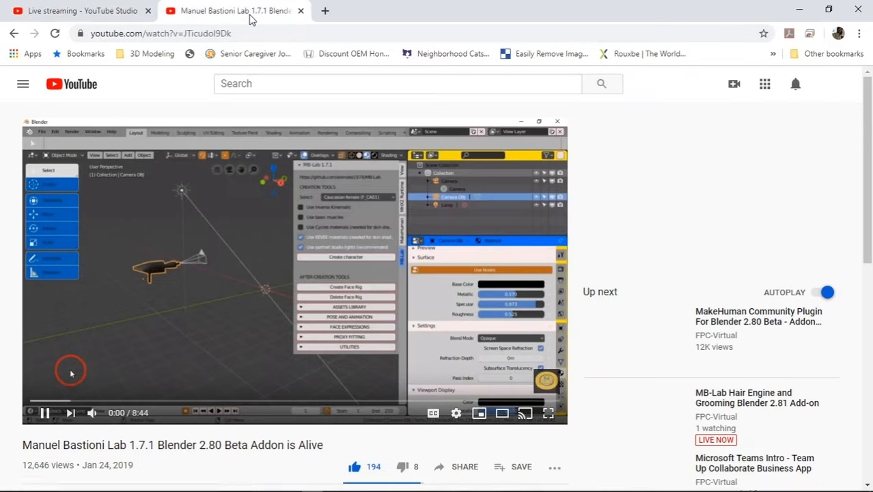
# Step: Pause the Manuel Bastioni Lab video and open the account's own FPC-Virtual channel in a new browser tab
pyautogui.click(44, 413)
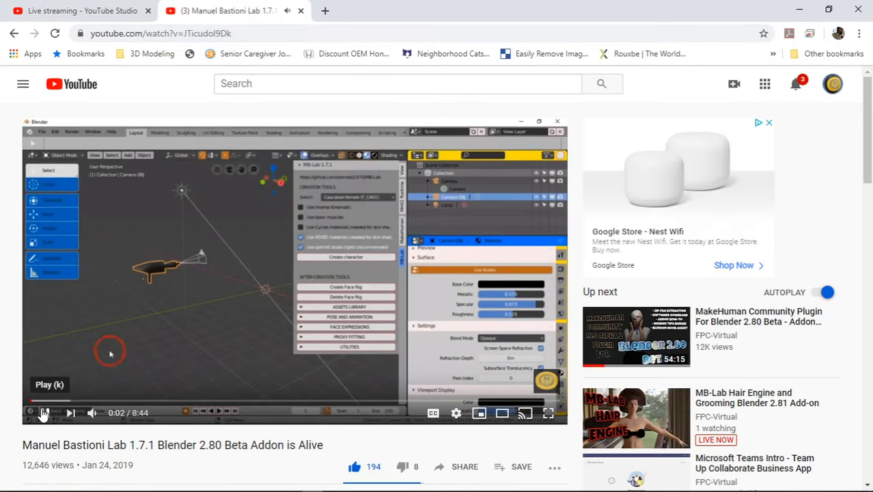
pyautogui.click(832, 84)
pyautogui.rightClick(744, 141)
pyautogui.click(752, 149)
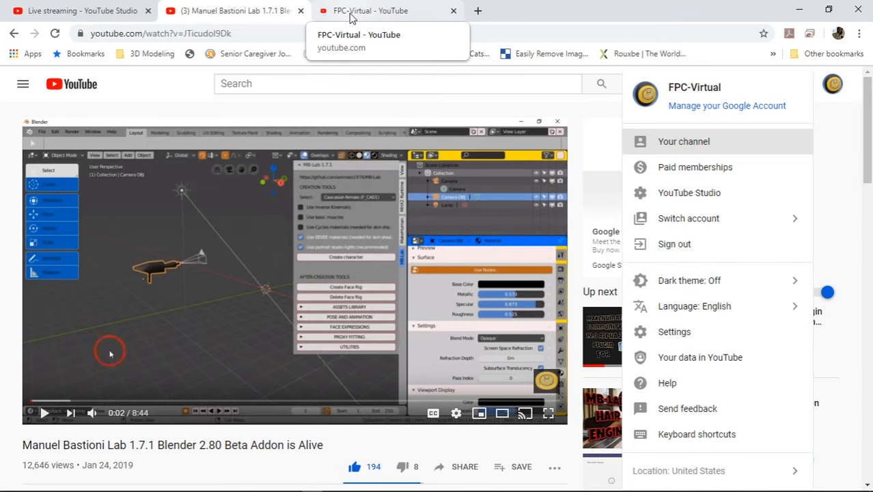
pyautogui.click(349, 18)
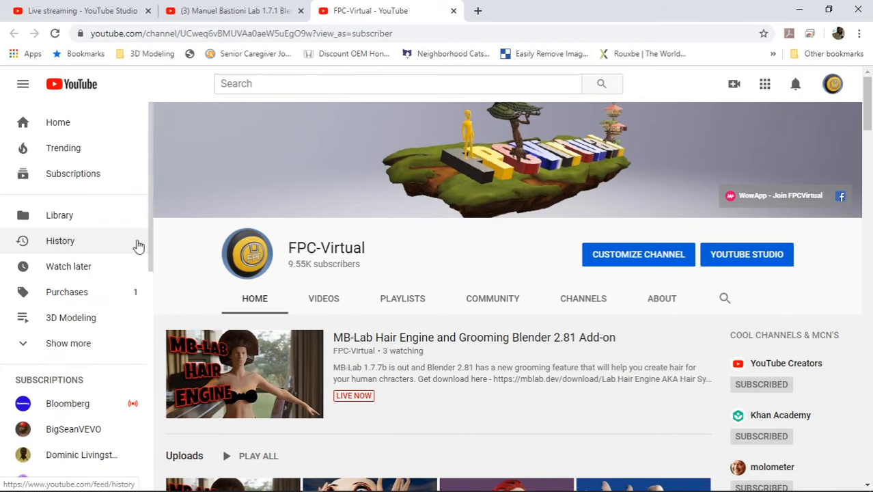
# Step: Browse the FPC-Virtual channel's home page and look through the videos in its Blender row
pyautogui.scroll(-1, 393, 257)
pyautogui.scroll(-4, 393, 256)
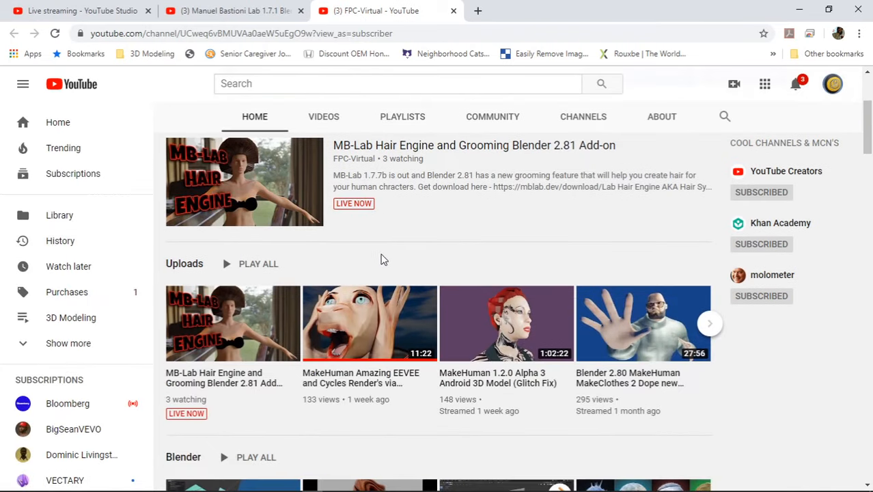
pyautogui.scroll(-2, 287, 304)
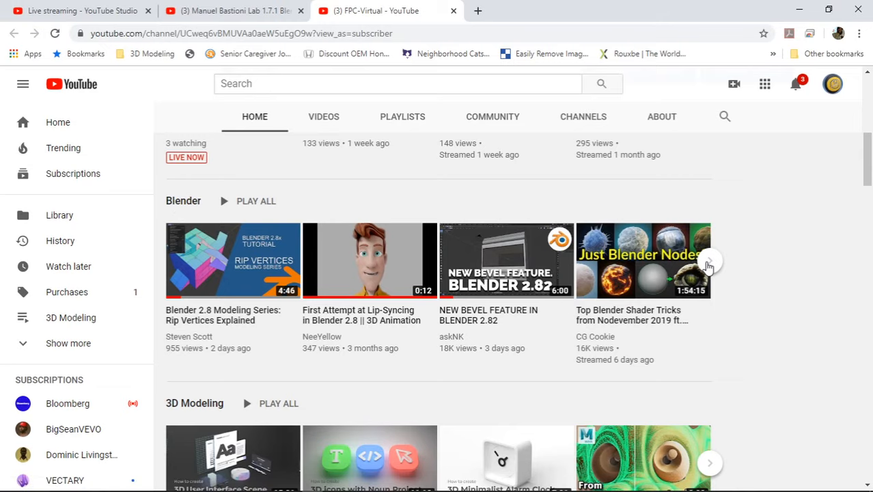
pyautogui.click(709, 263)
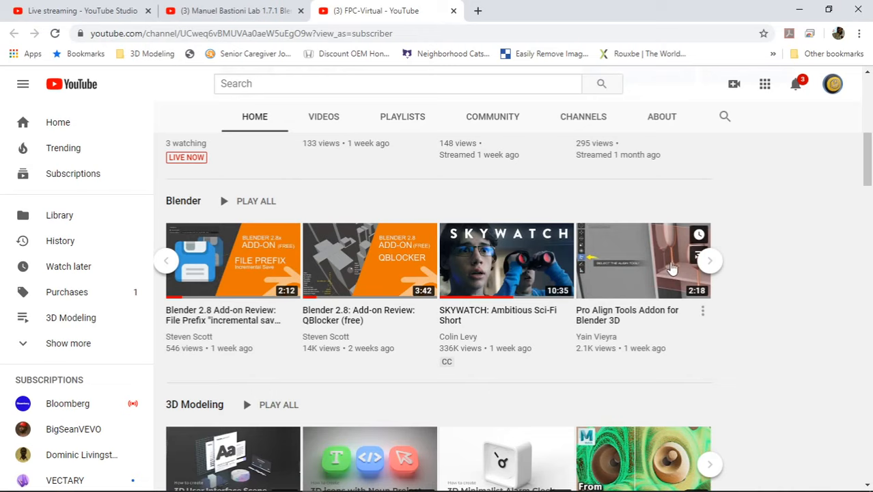
pyautogui.click(711, 262)
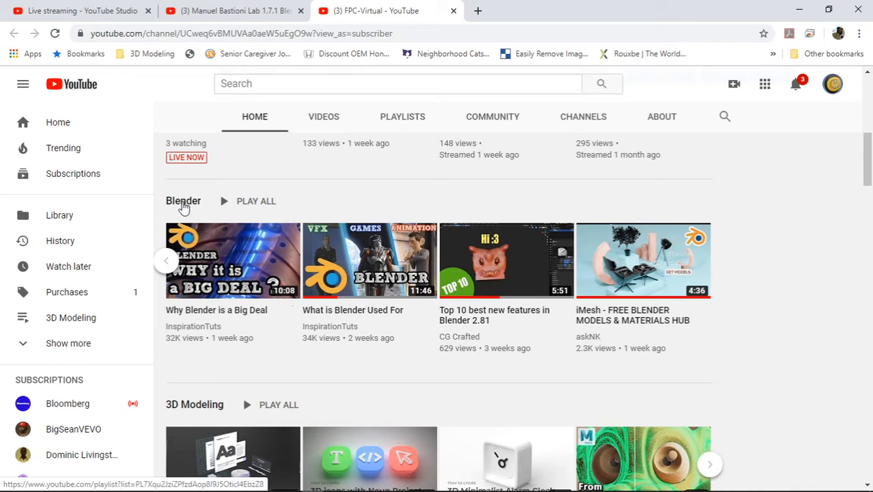
# Step: Open the channel's full Blender playlist and look through its tutorial videos past the hundredth entry
pyautogui.click(182, 204)
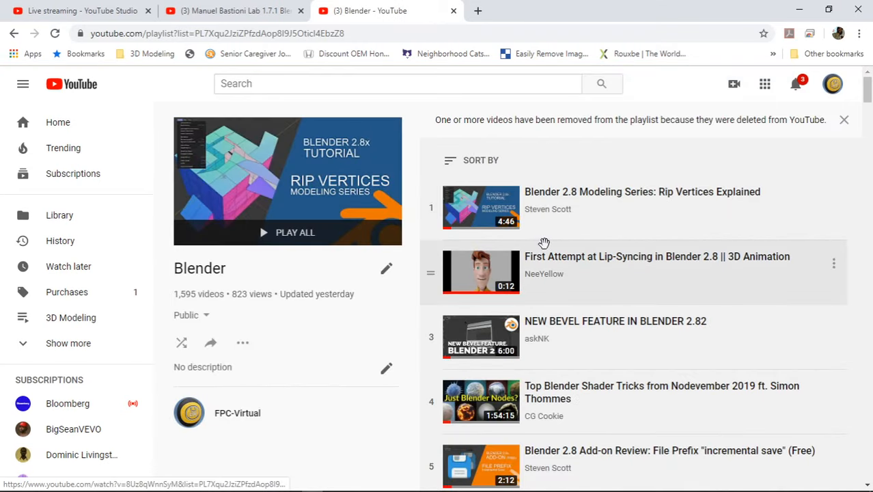
pyautogui.scroll(-8, 544, 243)
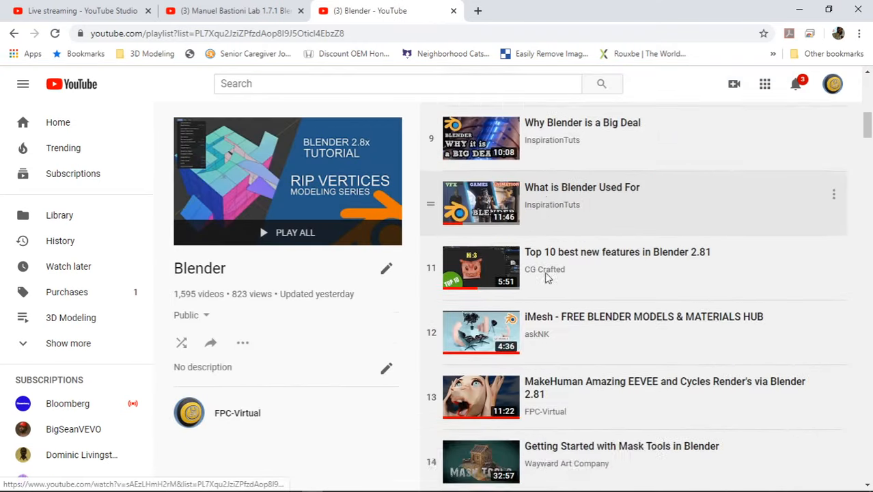
pyautogui.scroll(-3, 547, 277)
pyautogui.scroll(-4, 560, 280)
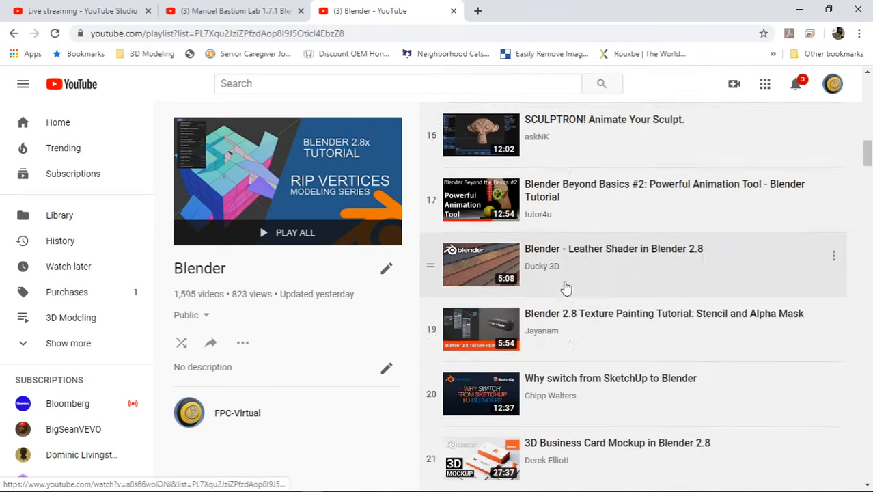
pyautogui.scroll(-19, 566, 288)
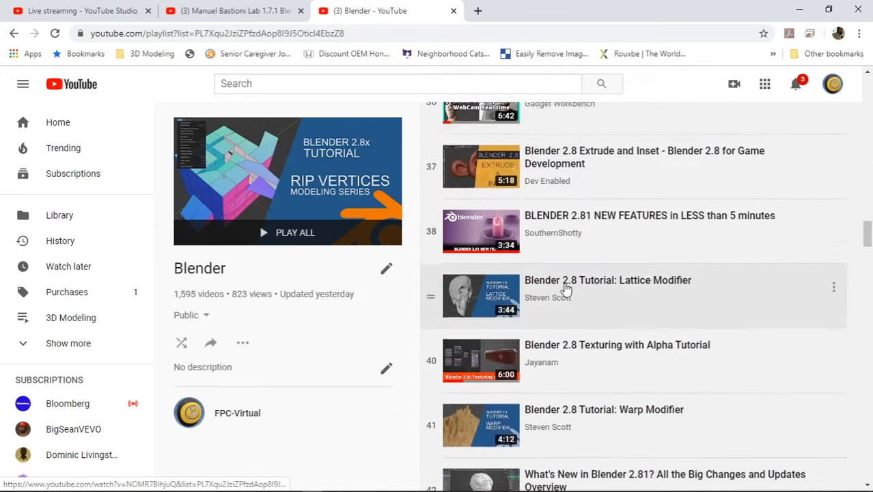
pyautogui.scroll(-20, 566, 288)
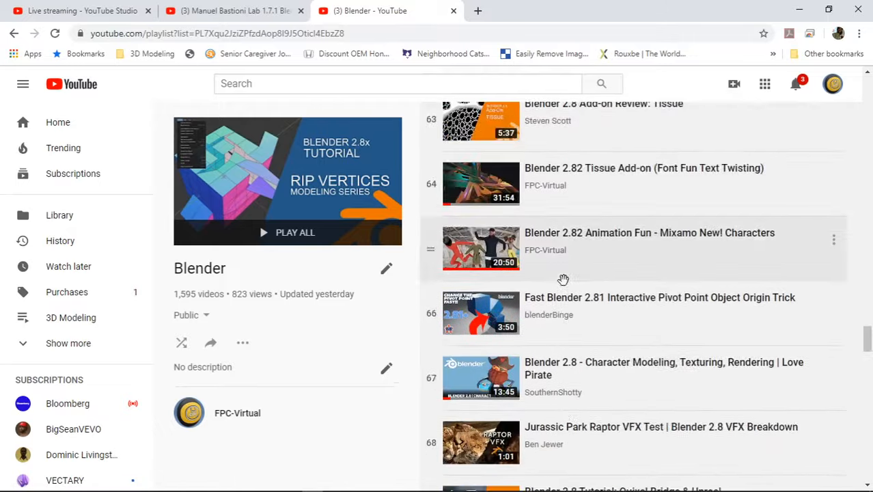
pyautogui.scroll(-20, 565, 283)
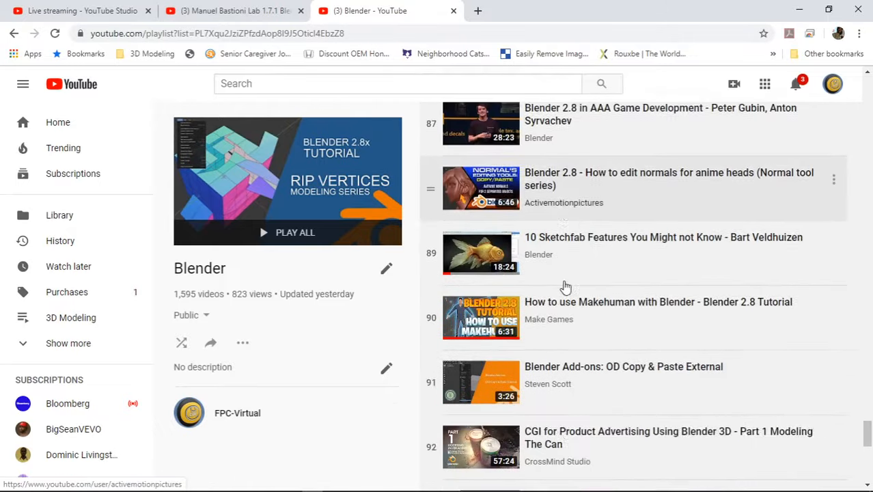
pyautogui.scroll(-8, 566, 287)
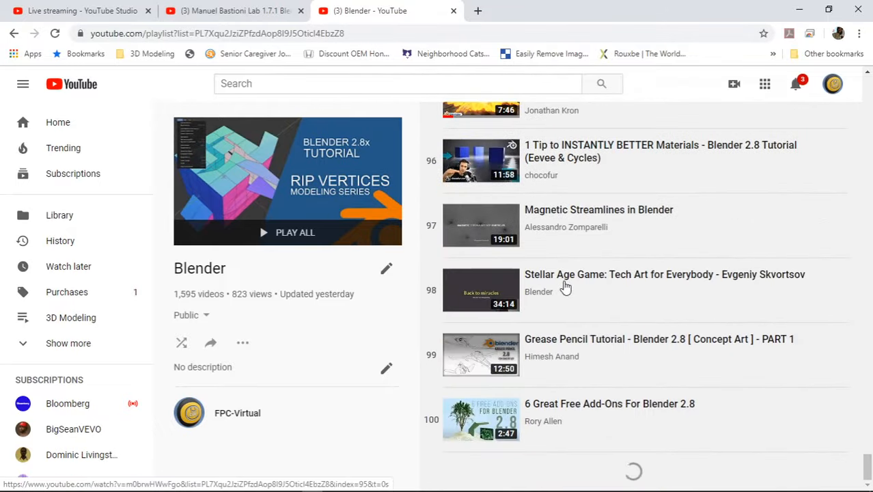
pyautogui.scroll(-6, 565, 288)
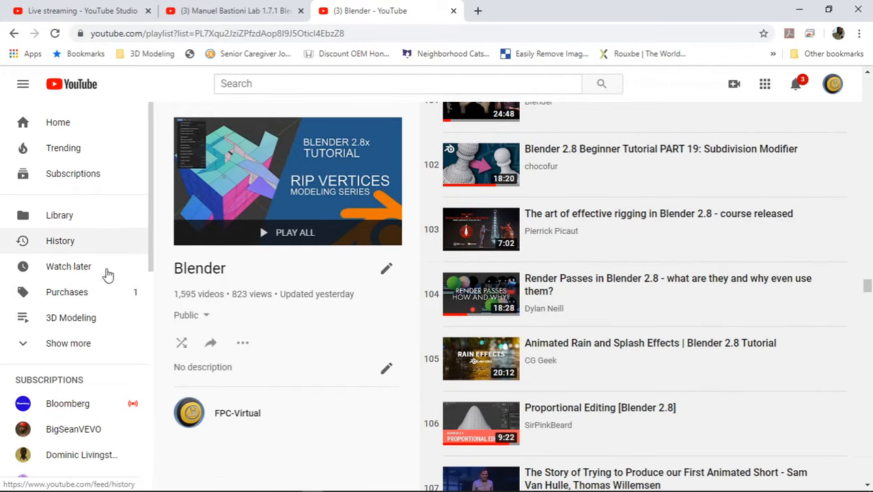
# Step: Expand the account's list of saved playlists and open the Blender Fundamentals 2.8 playlist
pyautogui.click(23, 346)
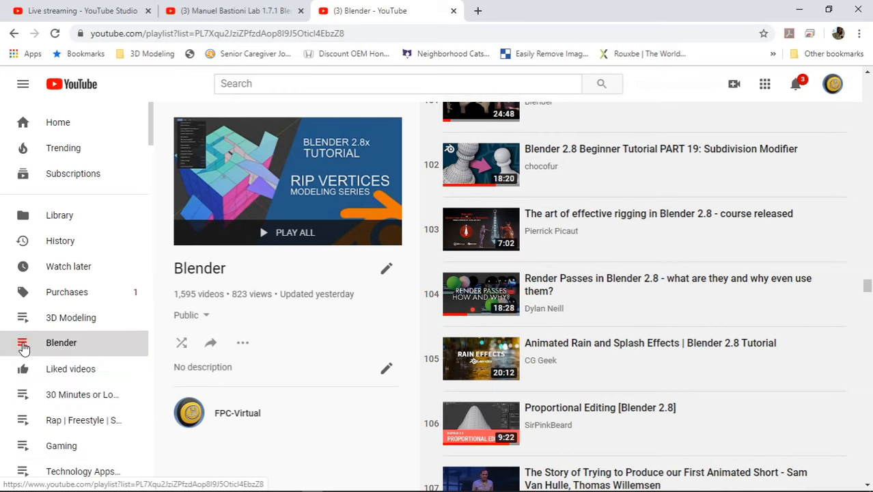
pyautogui.scroll(-3, 74, 340)
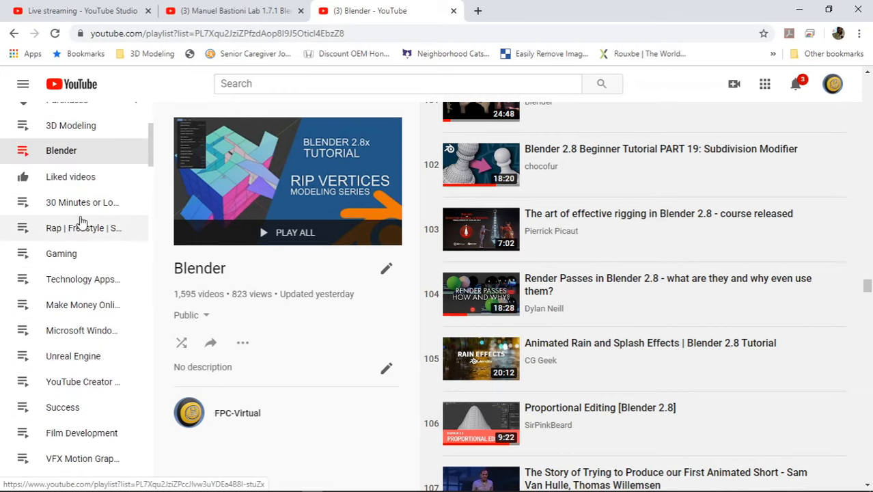
pyautogui.scroll(-3, 77, 233)
pyautogui.scroll(-2, 74, 268)
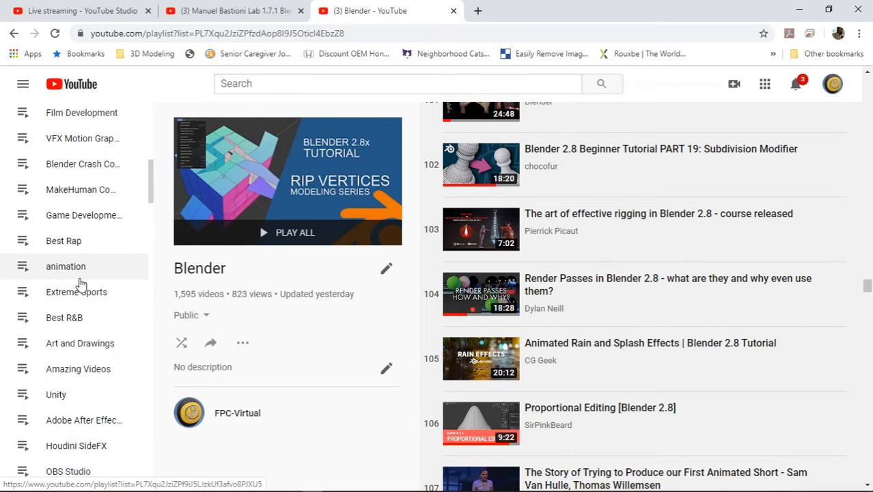
pyautogui.scroll(-5, 79, 283)
pyautogui.scroll(-4, 80, 284)
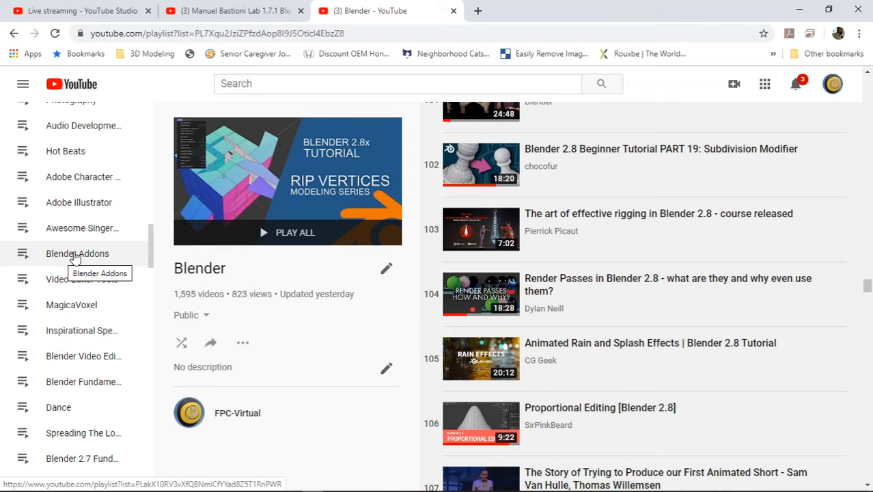
pyautogui.scroll(-5, 75, 257)
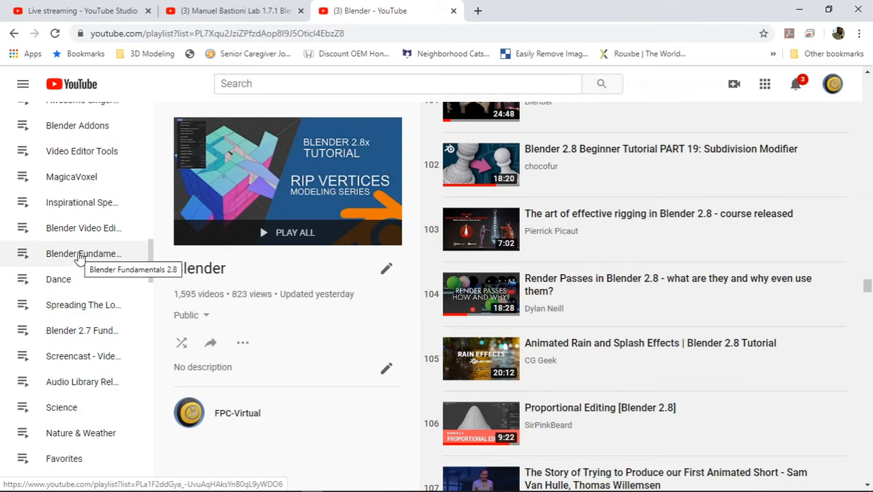
pyautogui.click(60, 256)
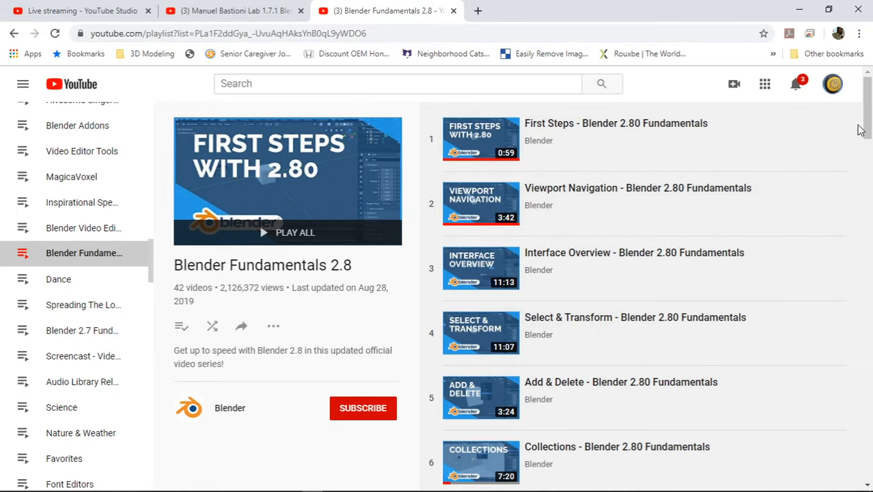
# Step: Look through the Blender Fundamentals 2.8 lessons, from First Steps to SCULPT, and return to the start of the list
pyautogui.moveTo(861, 129); pyautogui.dragTo(866, 451)
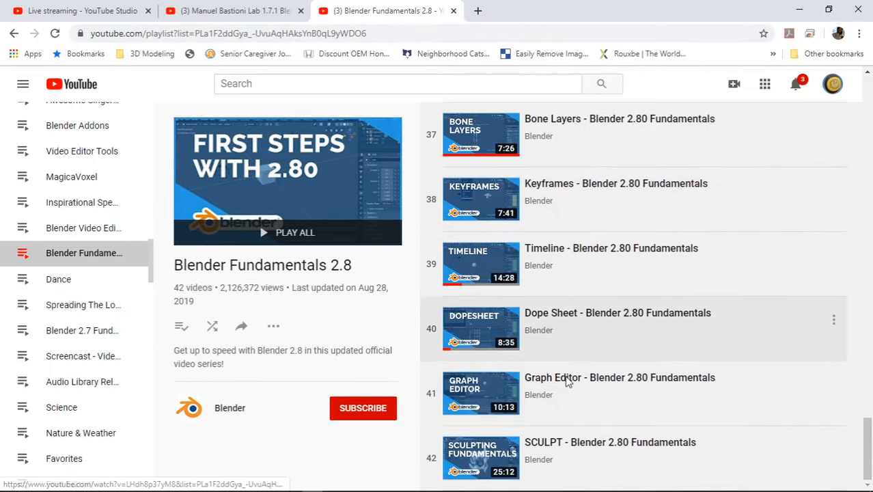
pyautogui.scroll(8, 555, 287)
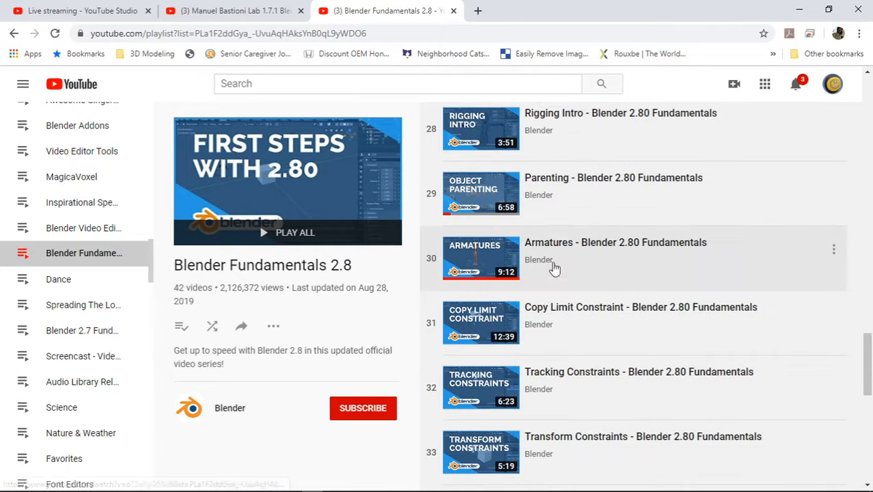
pyautogui.scroll(12, 546, 195)
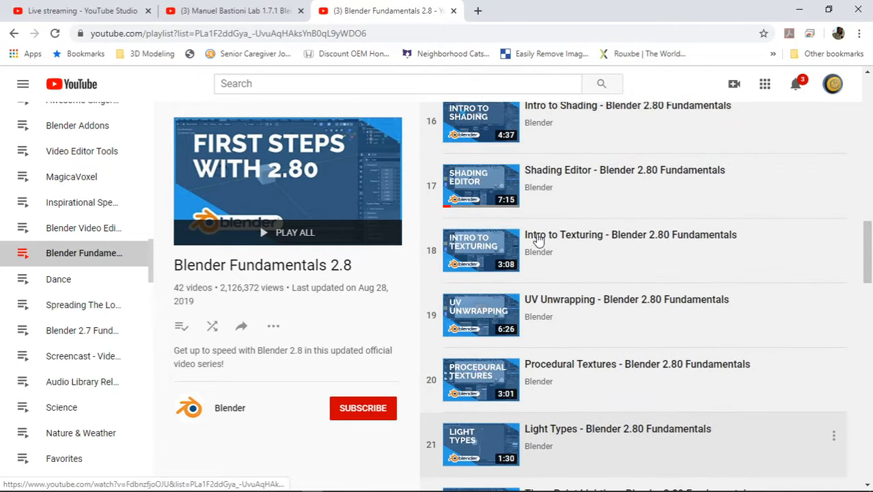
pyautogui.scroll(13, 538, 239)
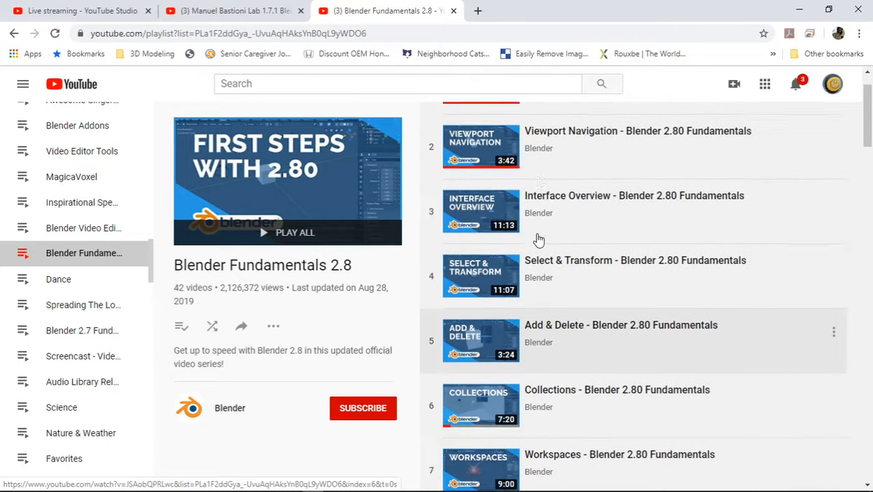
pyautogui.scroll(2, 539, 239)
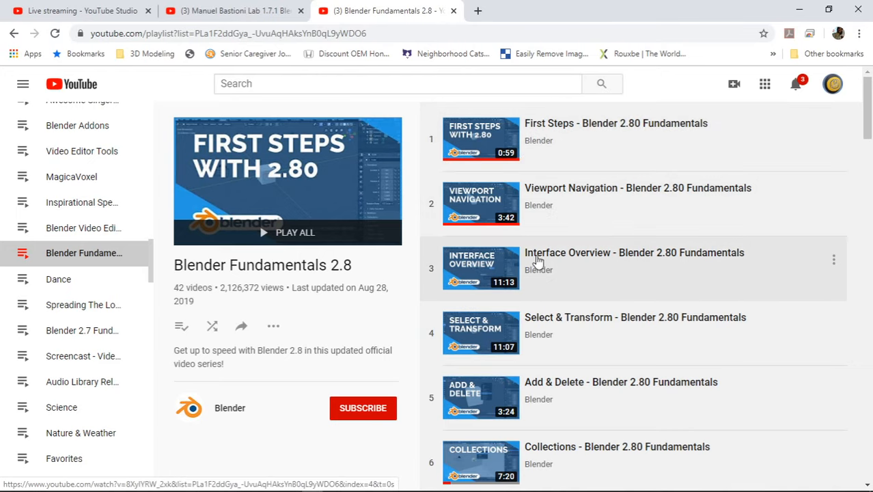
pyautogui.scroll(-3, 564, 326)
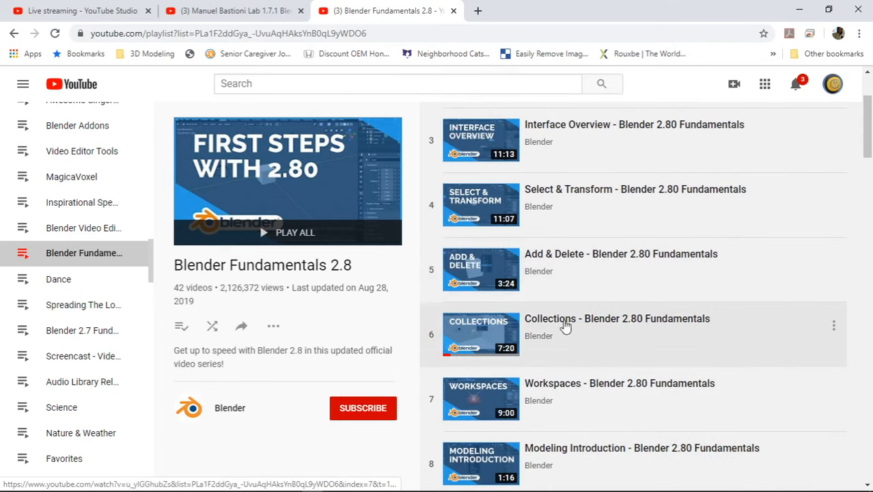
pyautogui.scroll(-5, 570, 323)
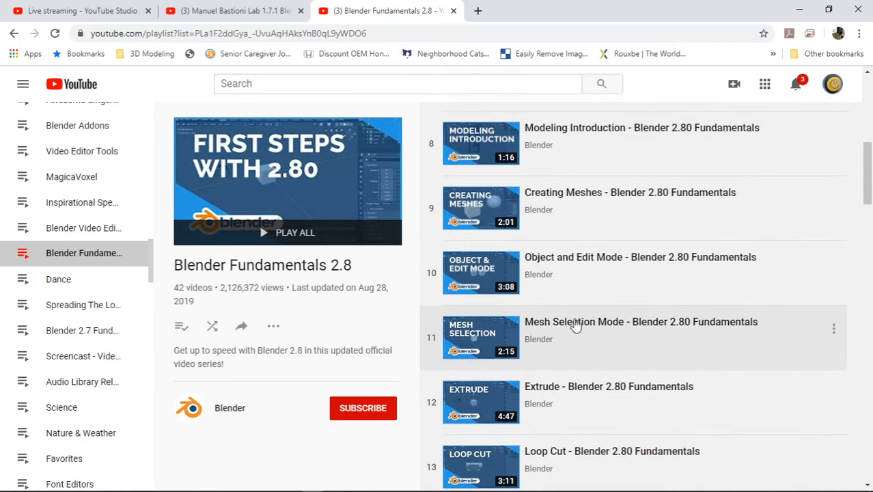
pyautogui.scroll(-3, 574, 308)
pyautogui.scroll(10, 573, 308)
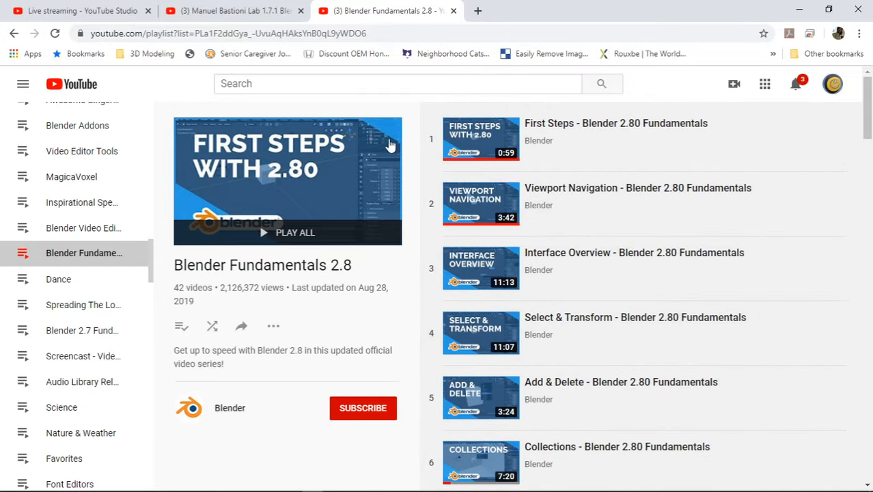
# Step: Search YouTube for the Blender 101 instructor by name and open that instructor's channel
pyautogui.click(294, 84)
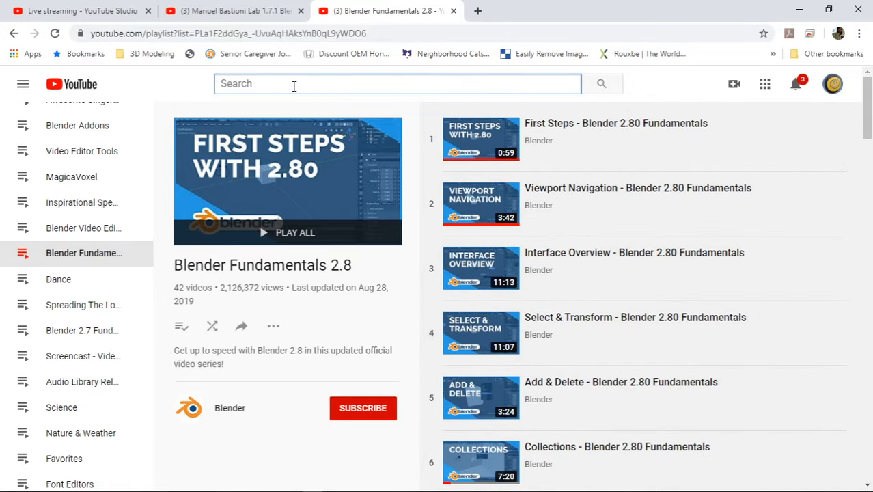
pyautogui.write('da')
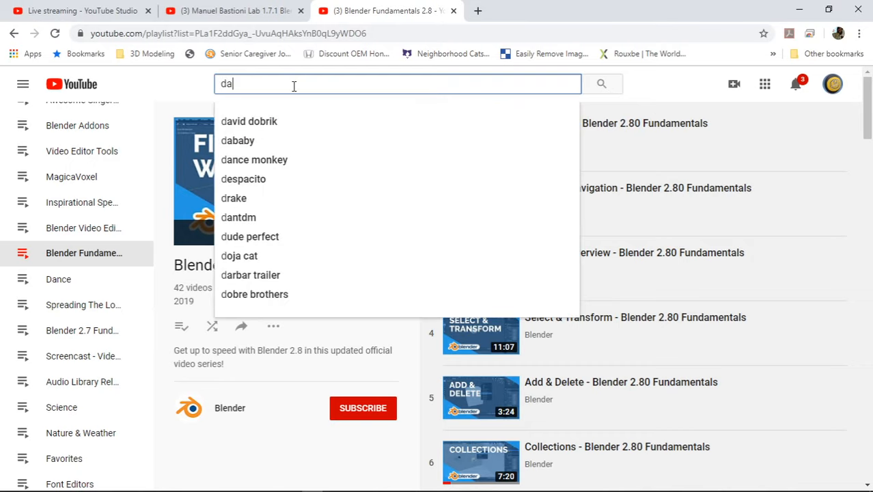
pyautogui.write('rrin ')
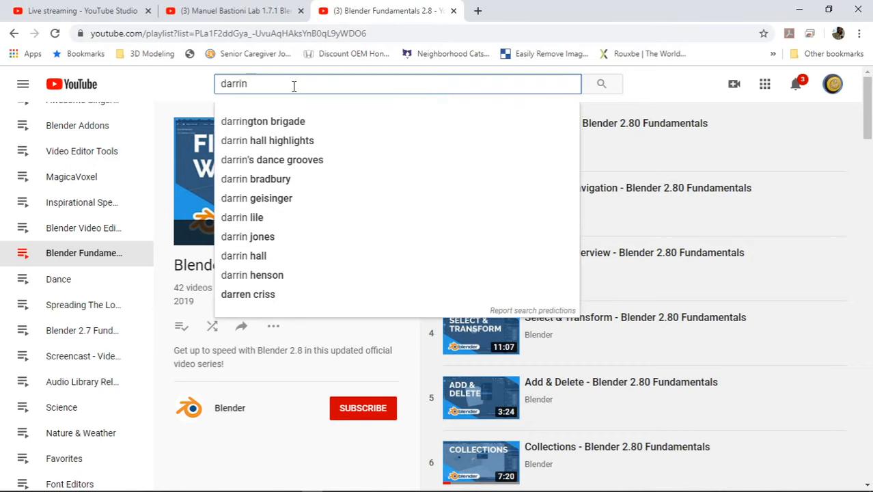
pyautogui.write('lil')
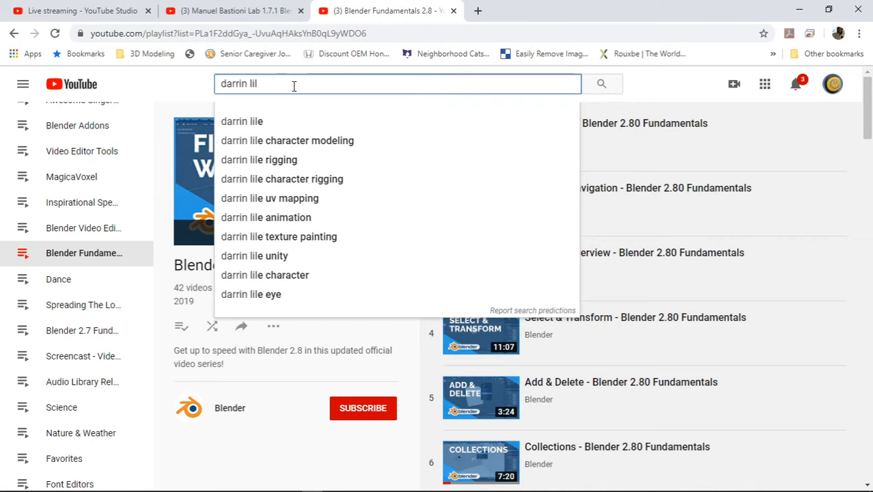
pyautogui.click(278, 126)
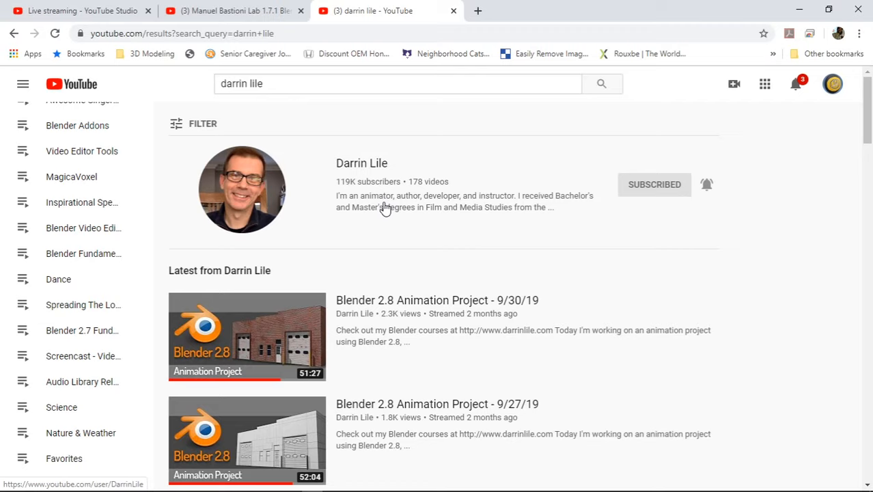
pyautogui.click(360, 168)
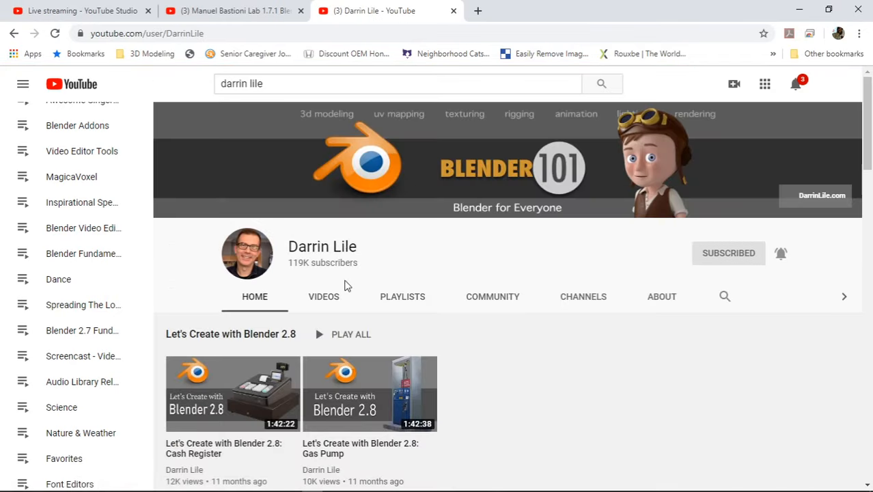
# Step: Open the Blender 101 channel's uploaded videos and look through the Animation Project and Gas Station tutorials, returning to the start of the page
pyautogui.scroll(-2, 345, 287)
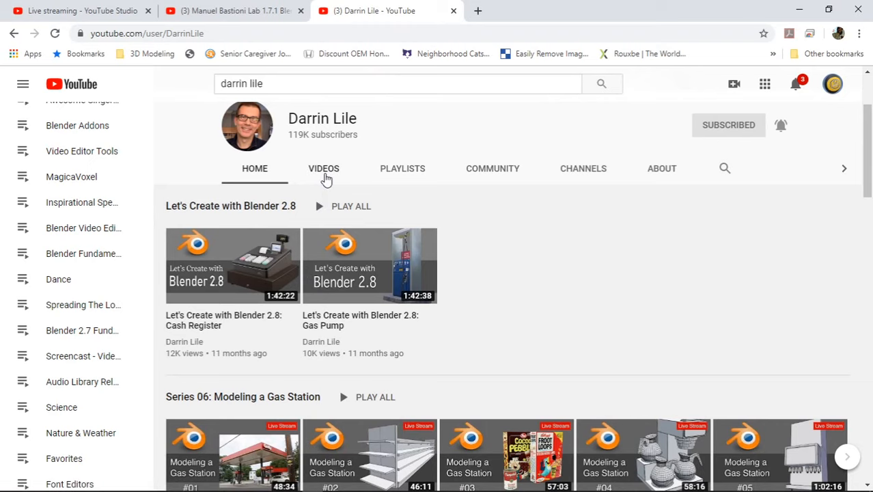
pyautogui.click(325, 178)
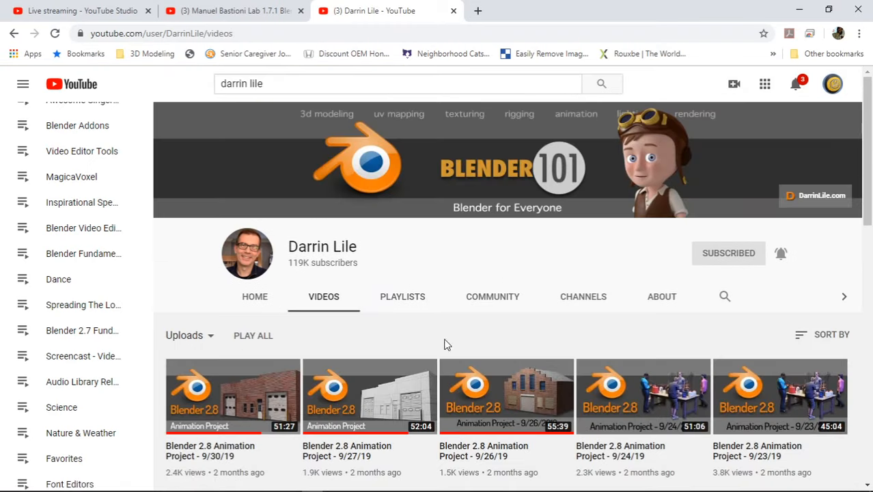
pyautogui.scroll(-2, 445, 345)
pyautogui.scroll(-2, 483, 343)
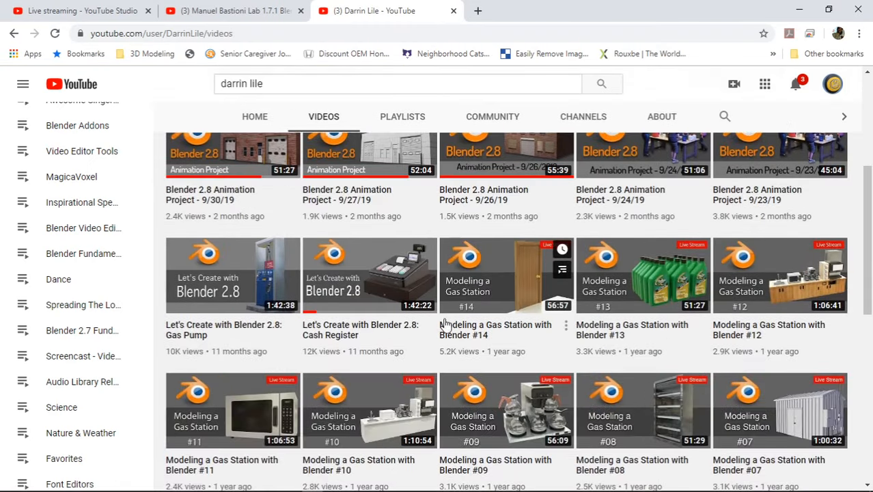
pyautogui.scroll(-4, 515, 375)
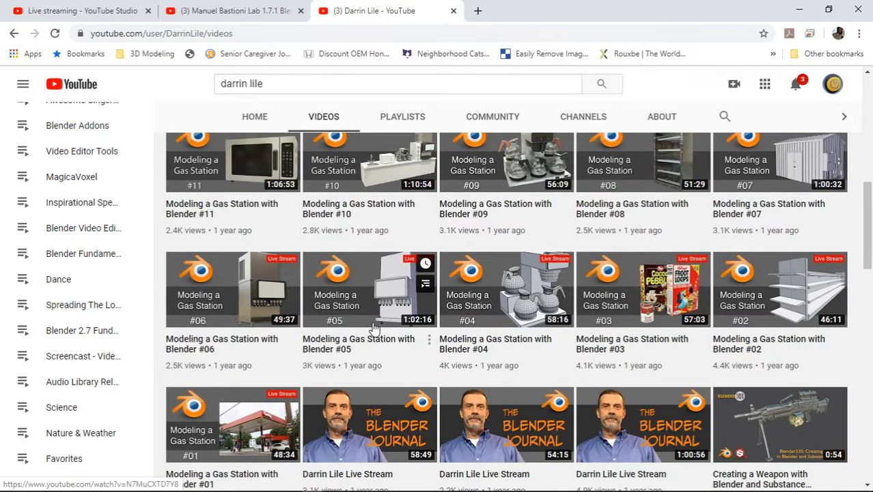
pyautogui.scroll(3, 373, 328)
pyautogui.scroll(2, 370, 328)
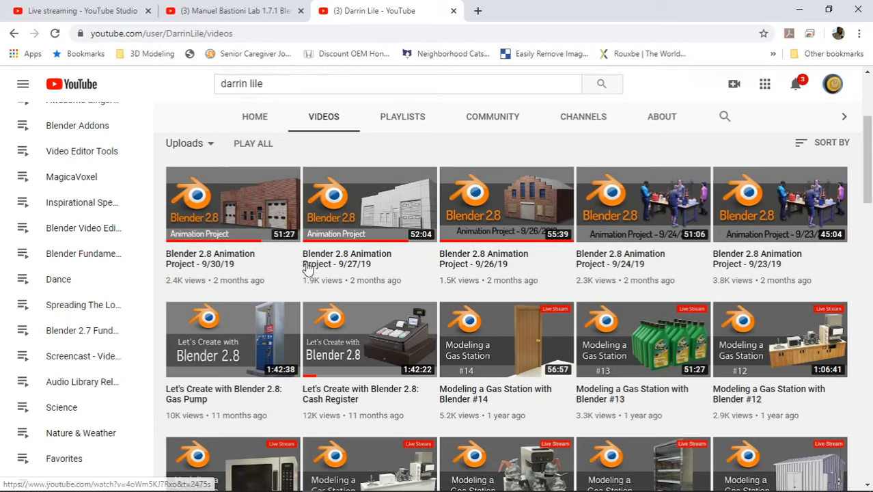
pyautogui.scroll(-2, 287, 295)
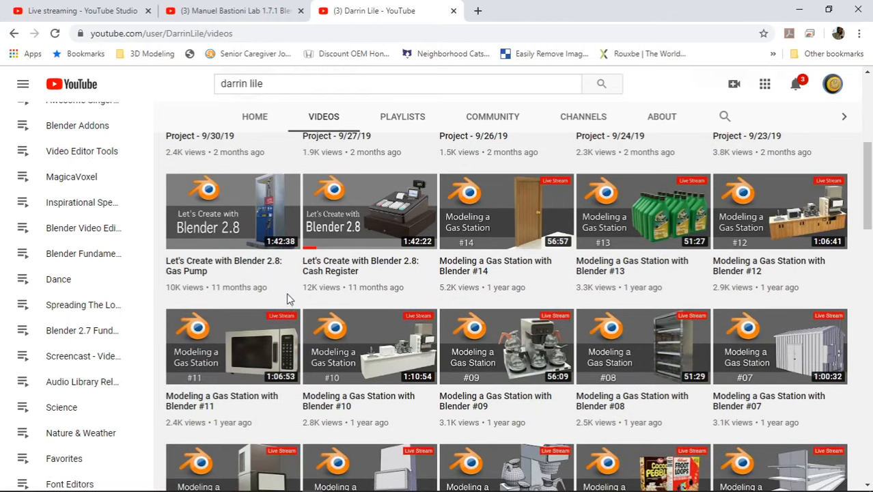
pyautogui.scroll(5, 290, 295)
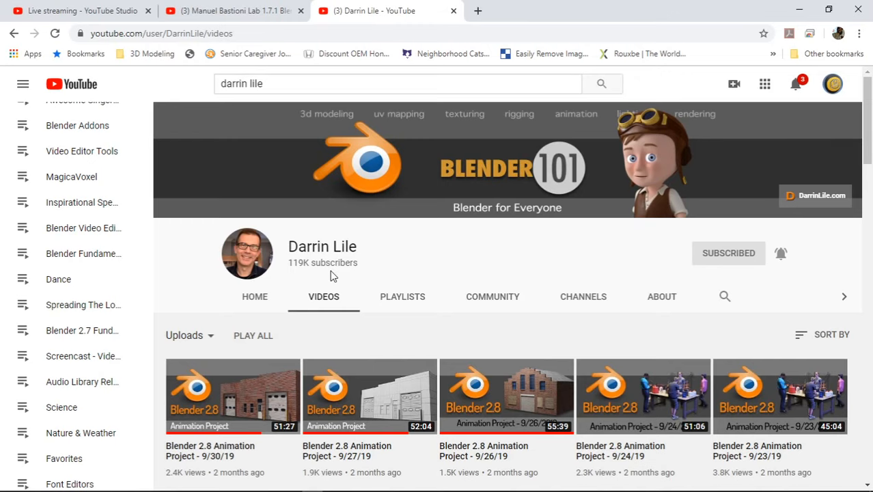
# Step: Revisit the Manuel Bastioni Lab 1.7.1 video page, closing its account menu, and switch to the YouTube Studio live streaming dashboard
pyautogui.click(238, 11)
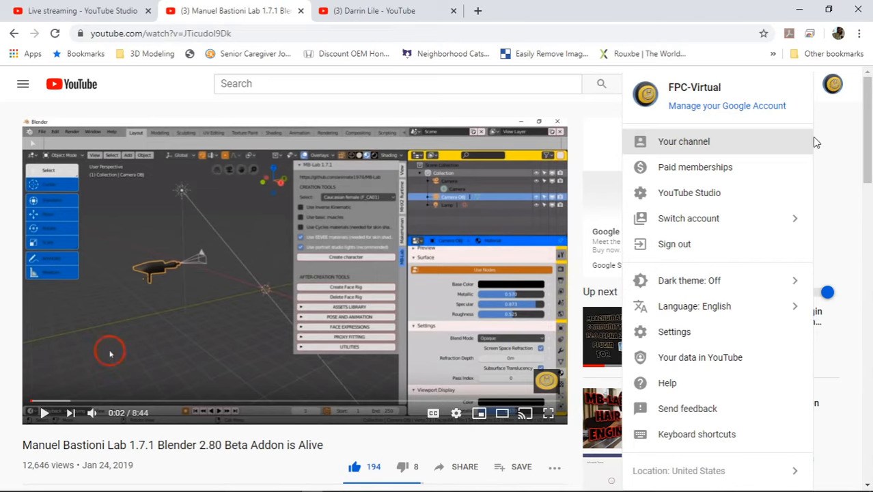
pyautogui.click(463, 110)
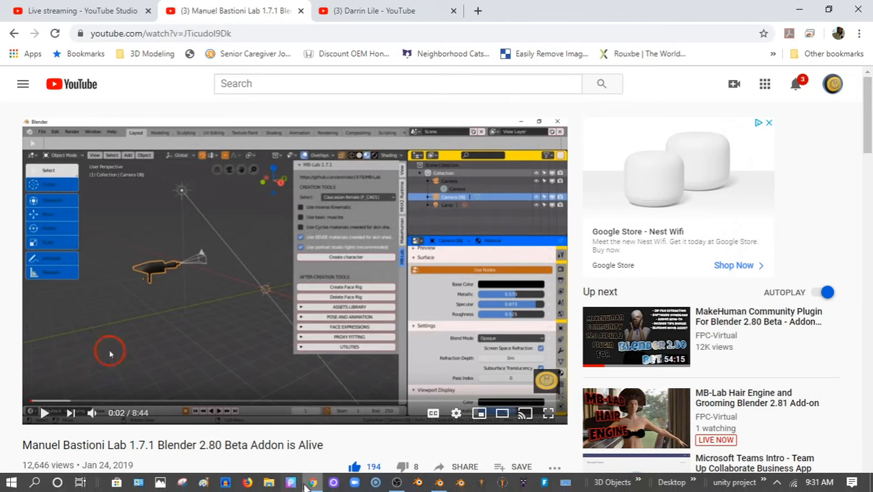
pyautogui.click(82, 10)
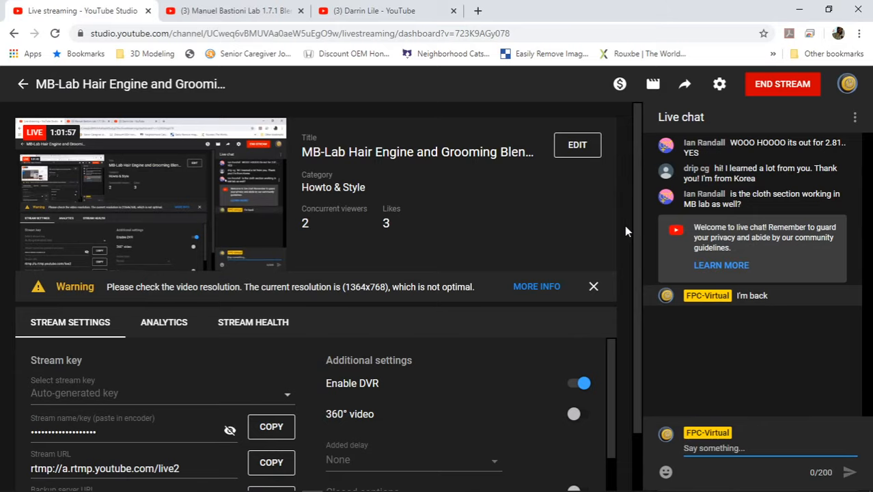